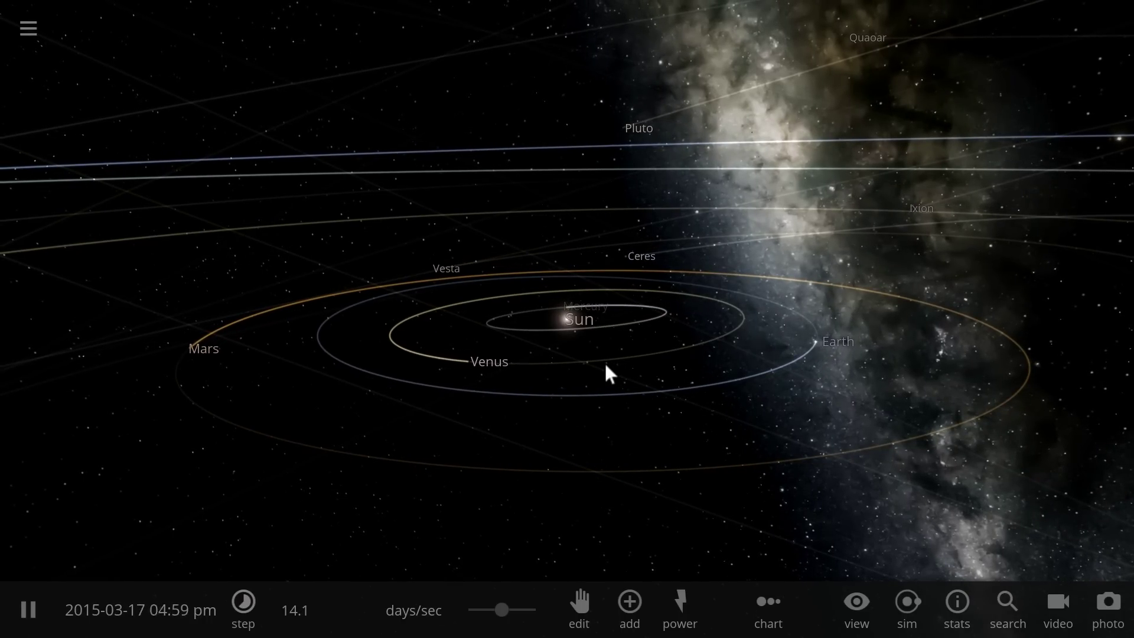
# Examine the planets' orbits around the Sun from several distances and angles.
pyautogui.scroll(3, 632, 379)
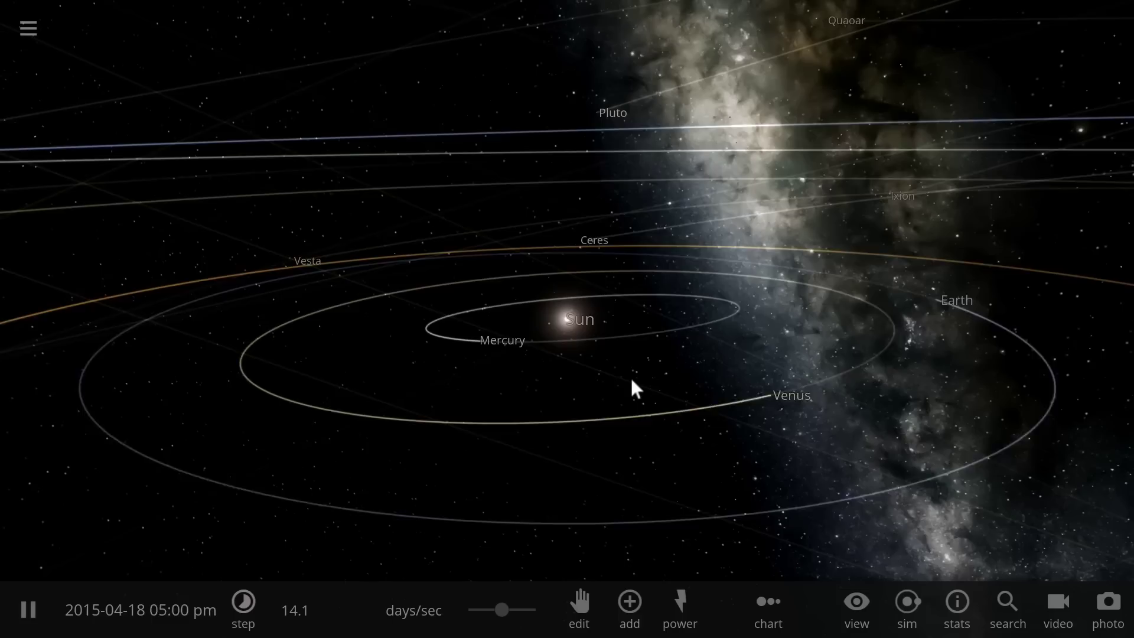
pyautogui.moveTo(633, 387); pyautogui.dragTo(730, 400)
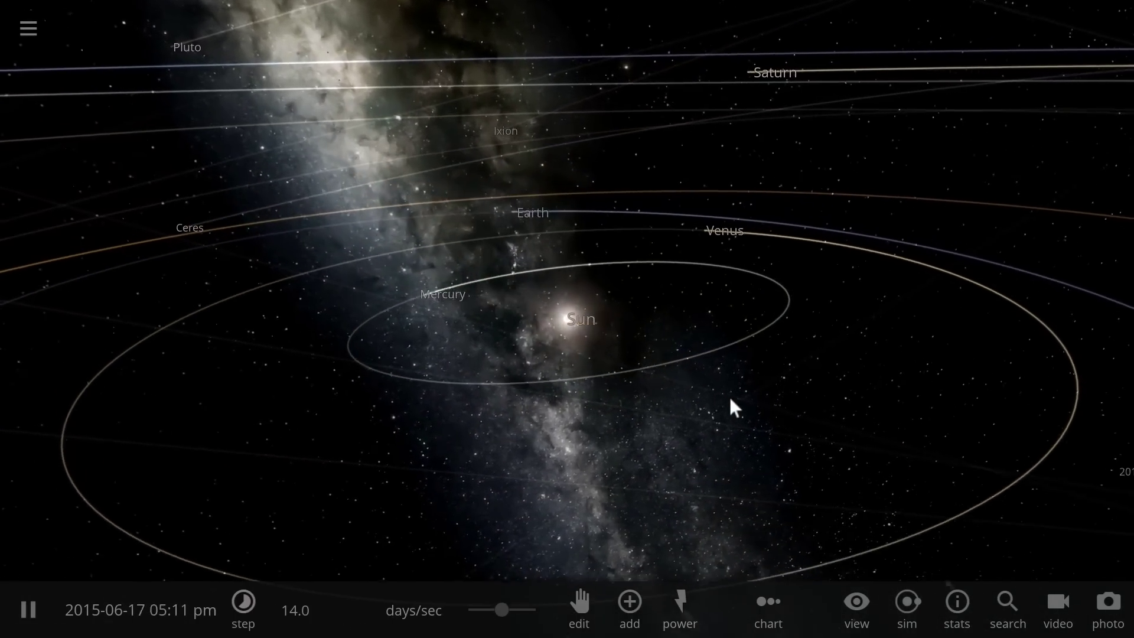
pyautogui.scroll(-5, 681, 388)
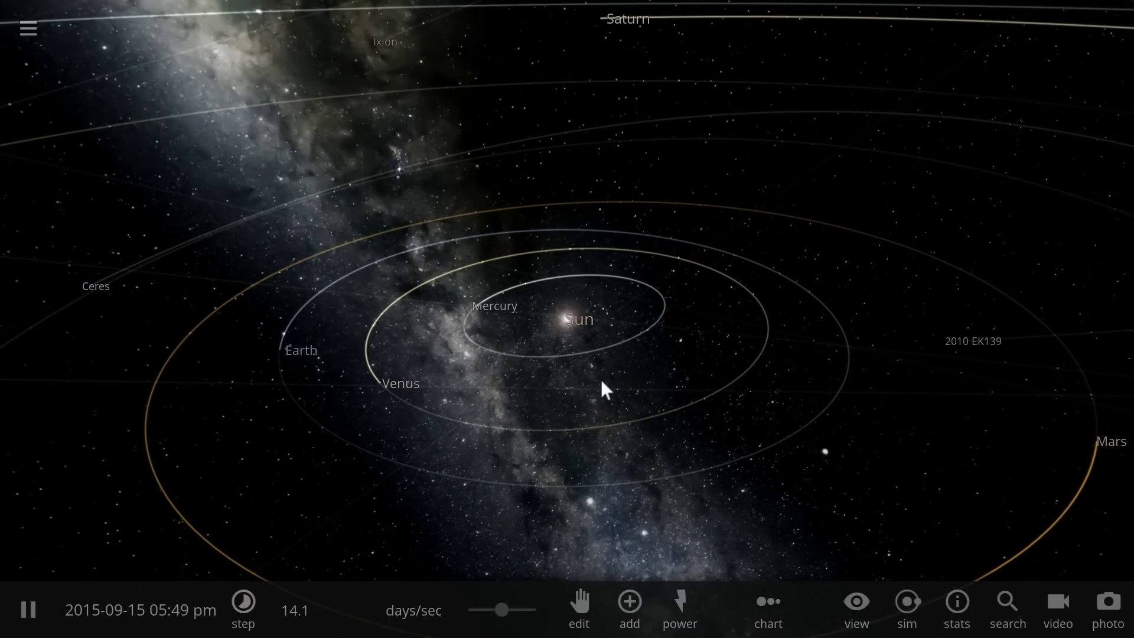
pyautogui.moveTo(601, 379); pyautogui.dragTo(619, 379)
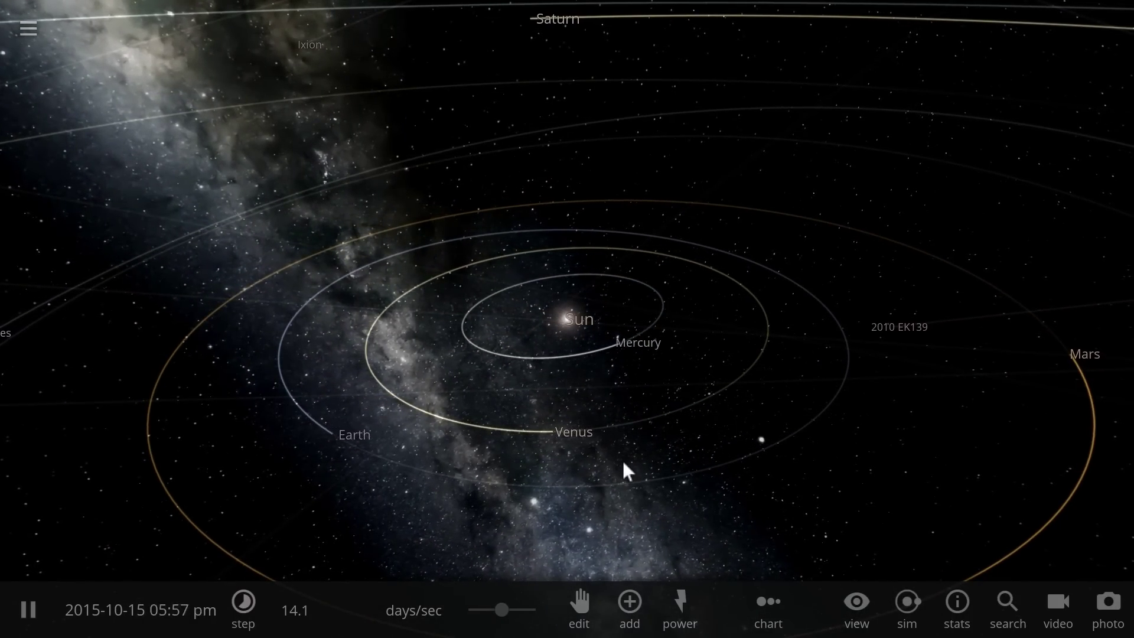
pyautogui.scroll(-5, 628, 471)
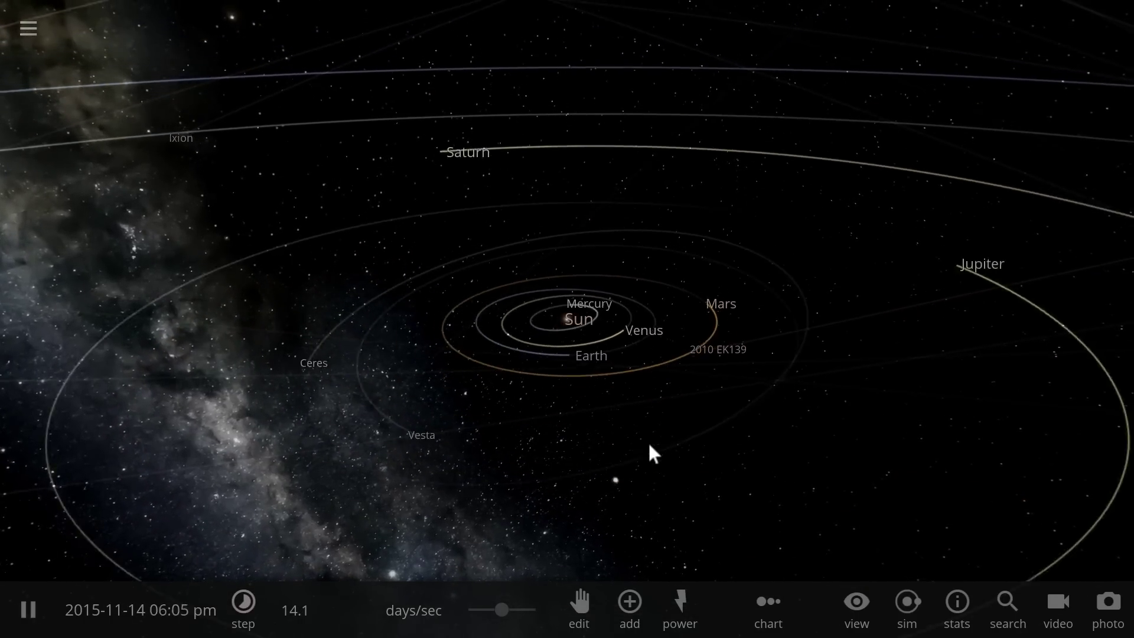
pyautogui.moveTo(650, 445); pyautogui.dragTo(618, 414)
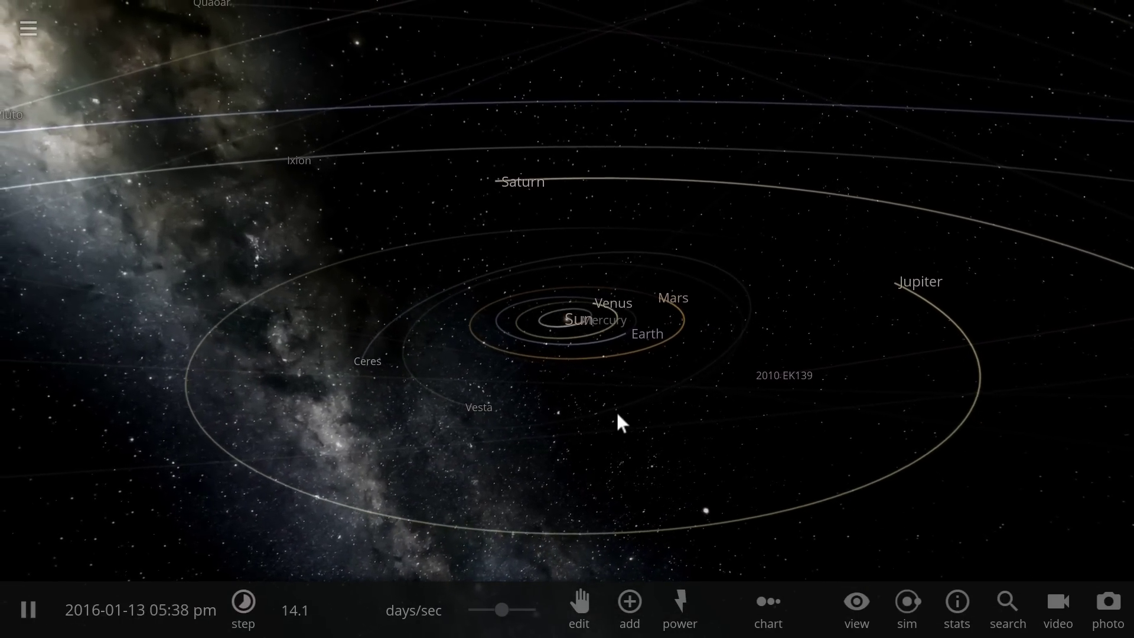
pyautogui.scroll(5, 617, 414)
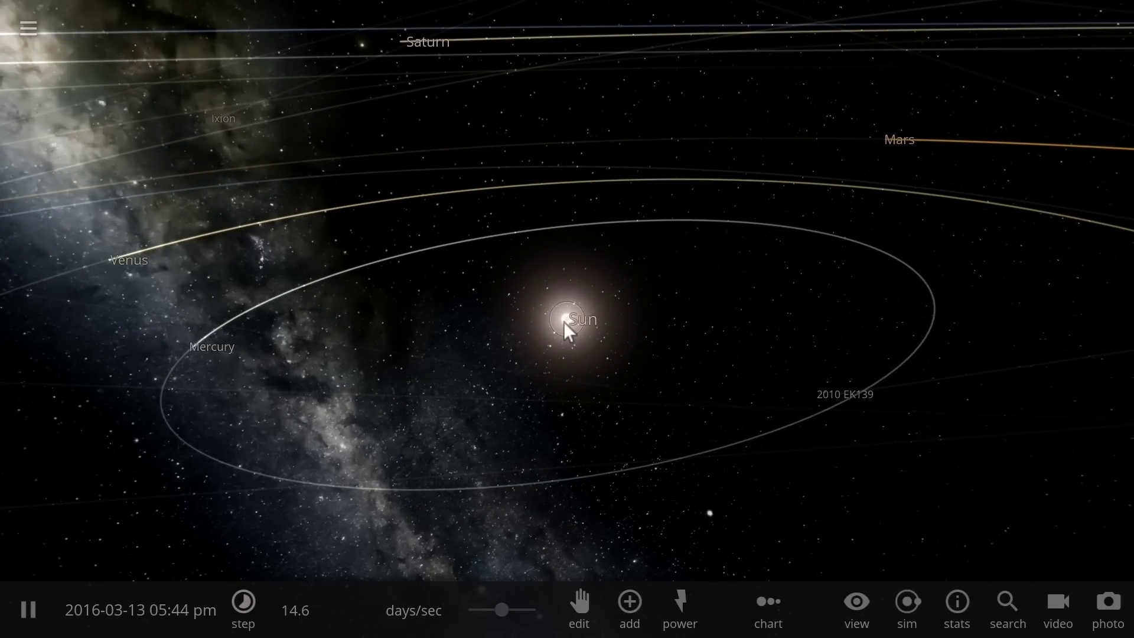
pyautogui.scroll(-5, 585, 355)
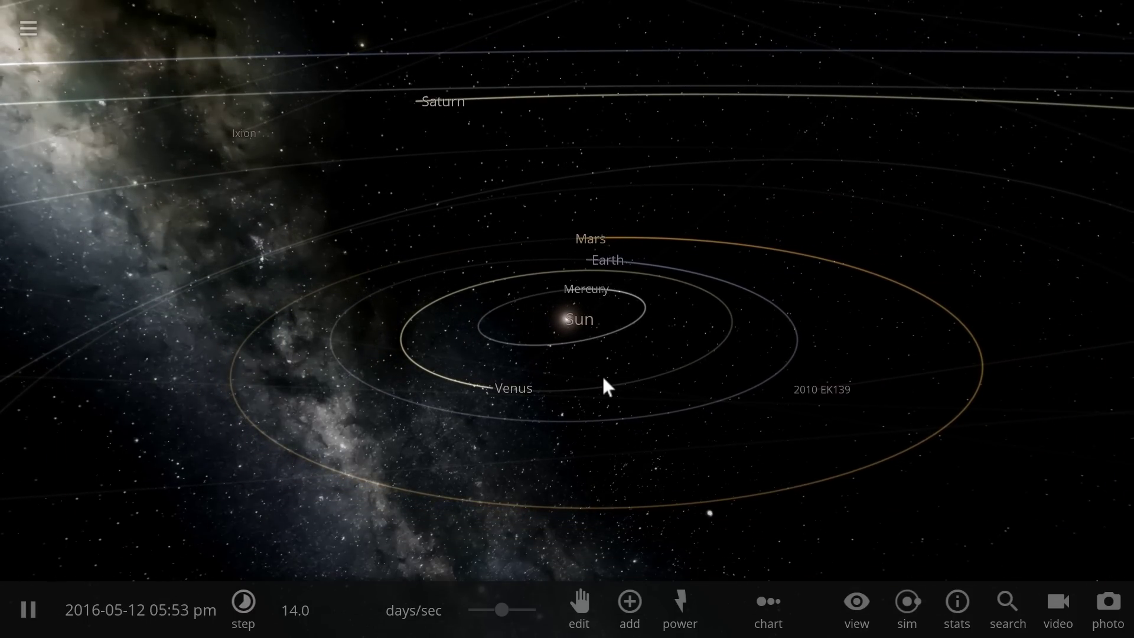
pyautogui.scroll(3, 631, 390)
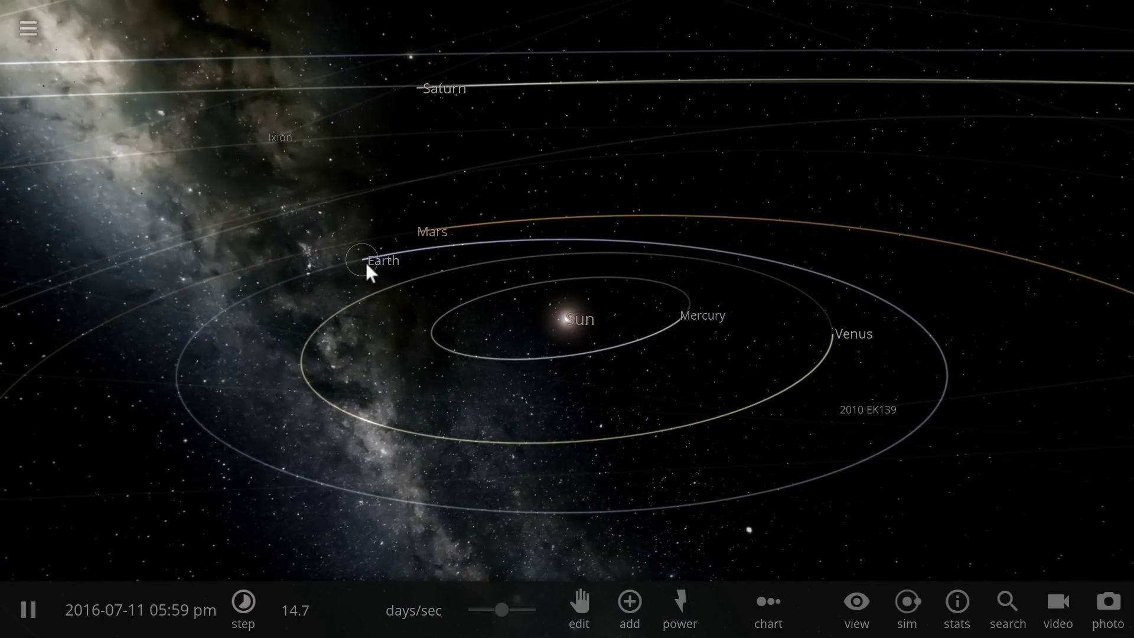
# Focus on Earth and inspect it from far away and up close while the simulation runs.
pyautogui.click(366, 263)
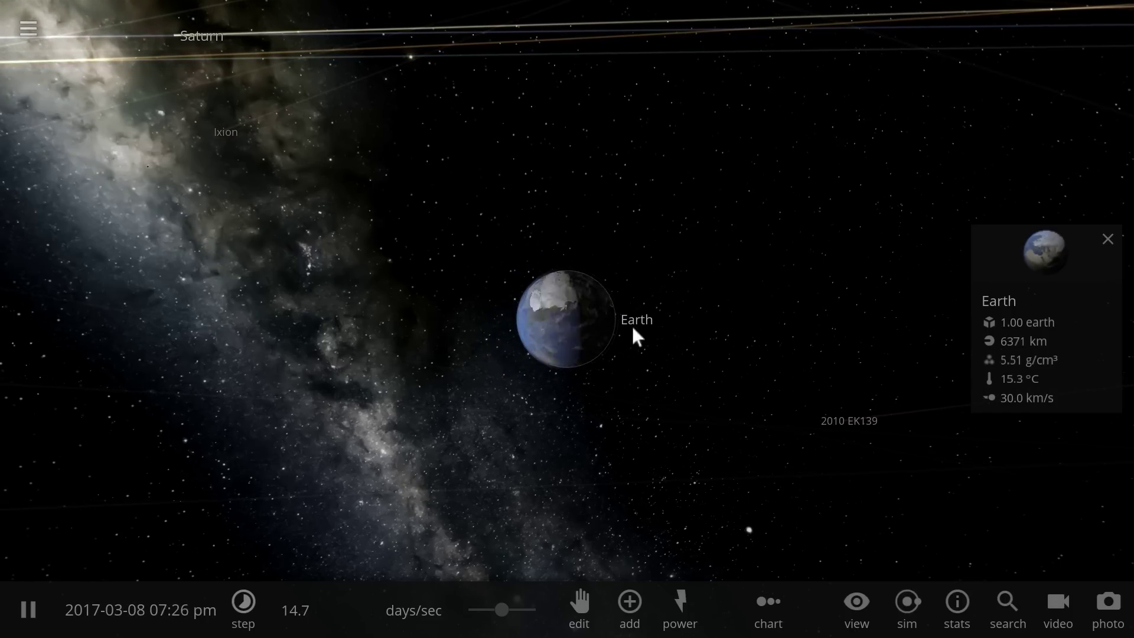
pyautogui.scroll(-4, 590, 378)
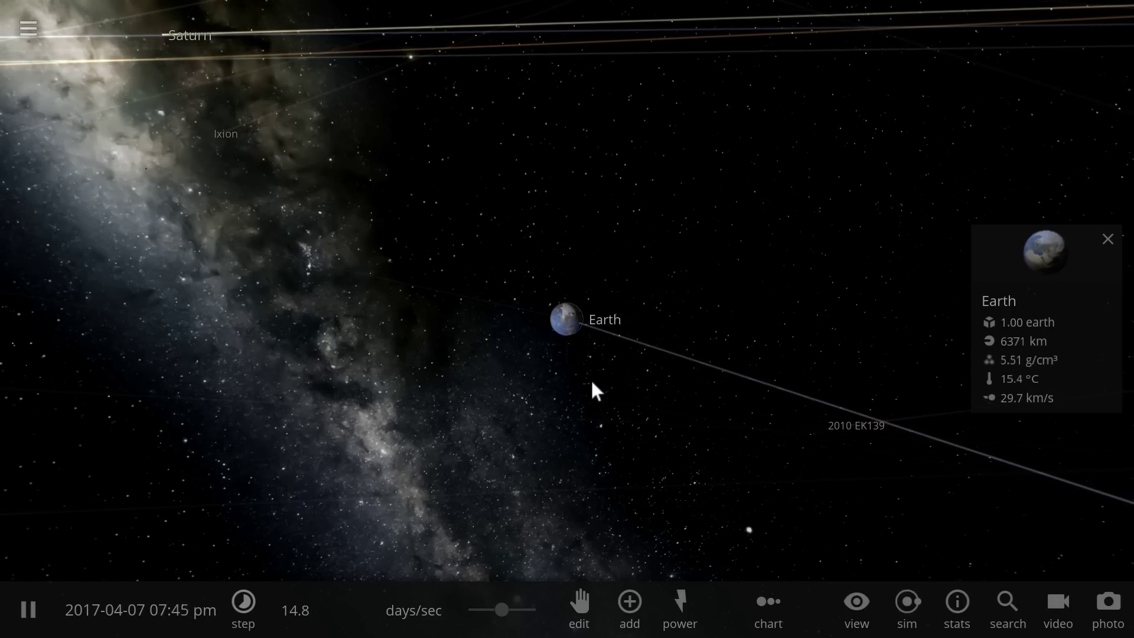
pyautogui.moveTo(591, 378); pyautogui.dragTo(558, 382)
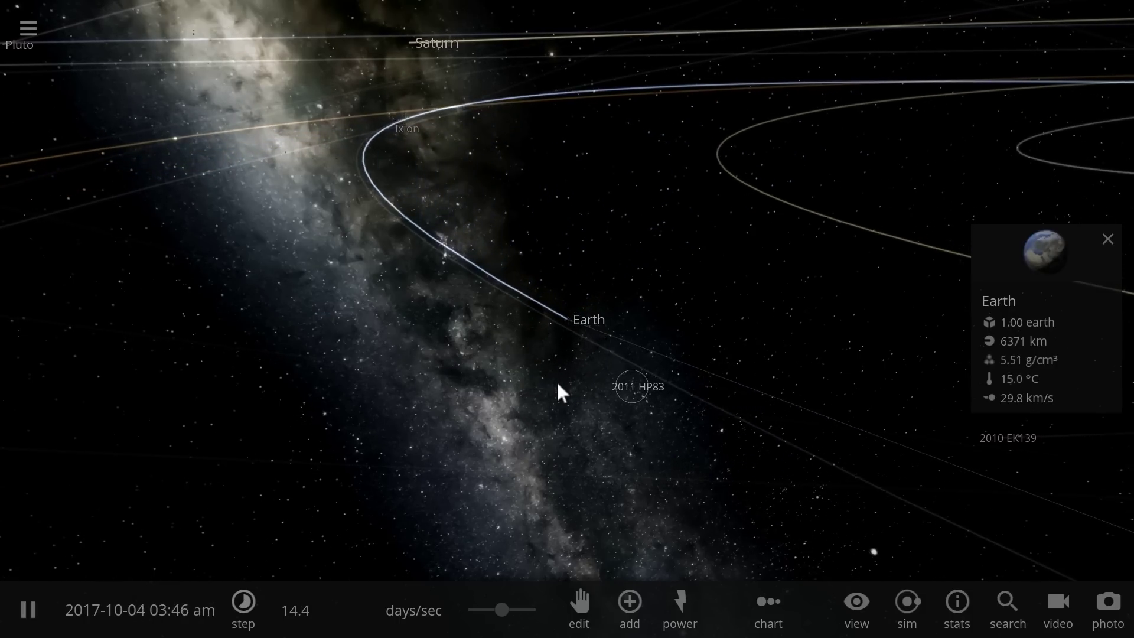
pyautogui.scroll(15, 558, 382)
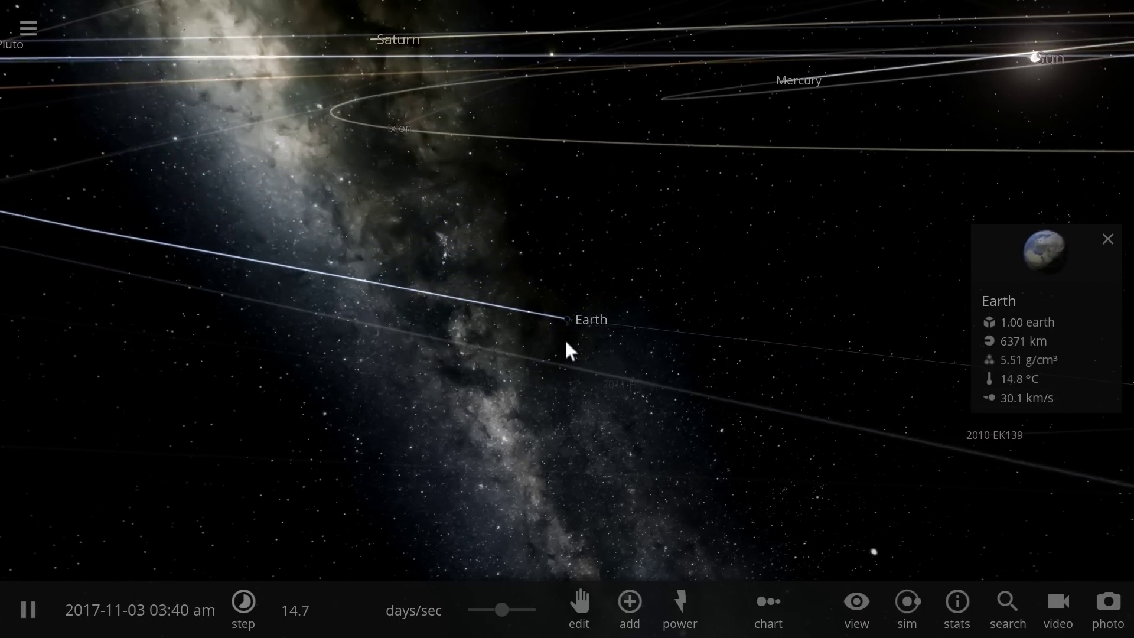
pyautogui.scroll(-3, 571, 322)
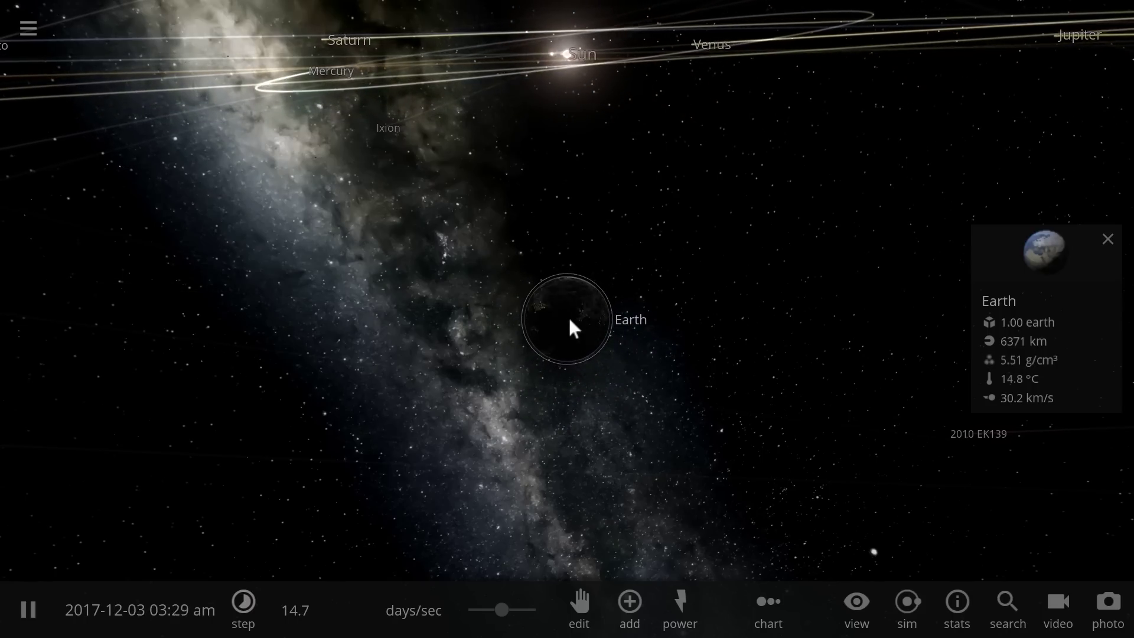
pyautogui.press('space')
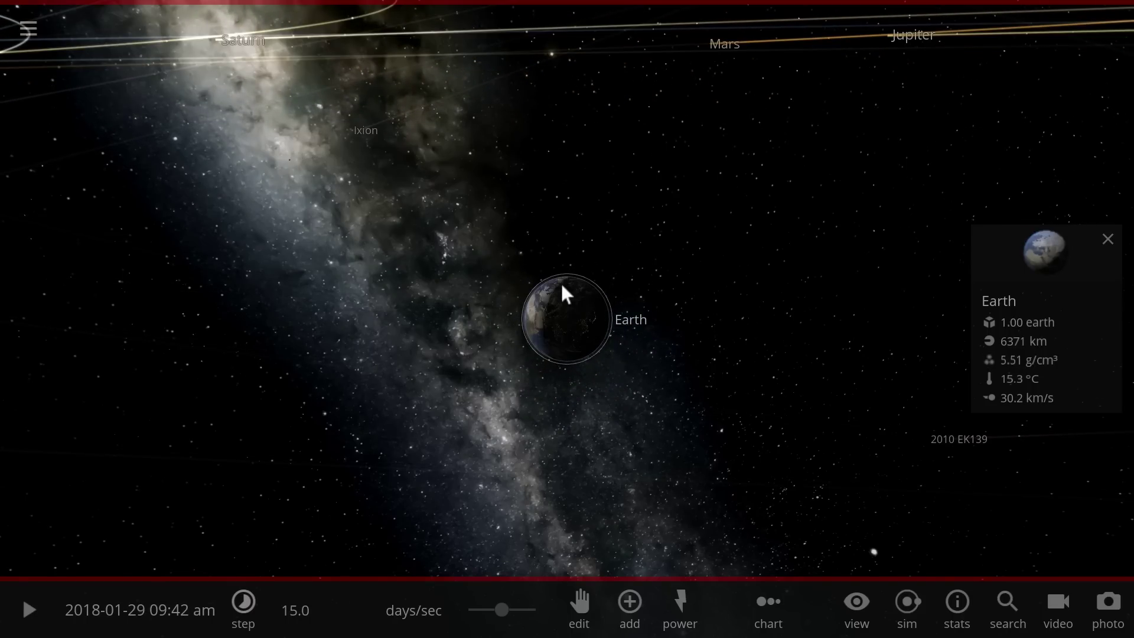
pyautogui.press('space')
pyautogui.scroll(3, 583, 303)
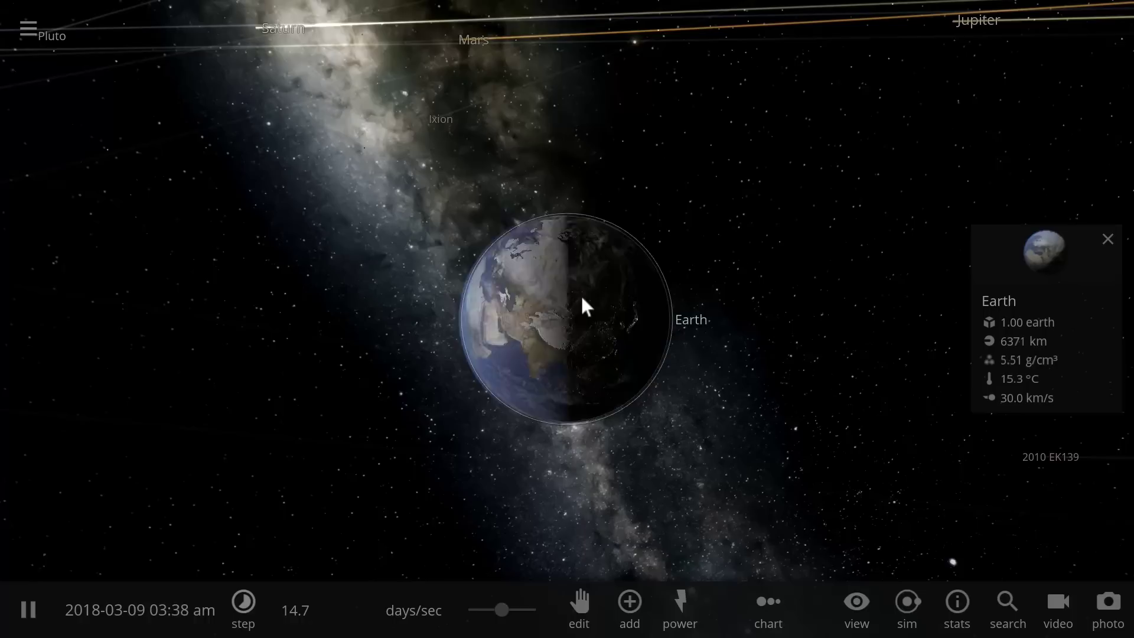
pyautogui.scroll(2, 582, 306)
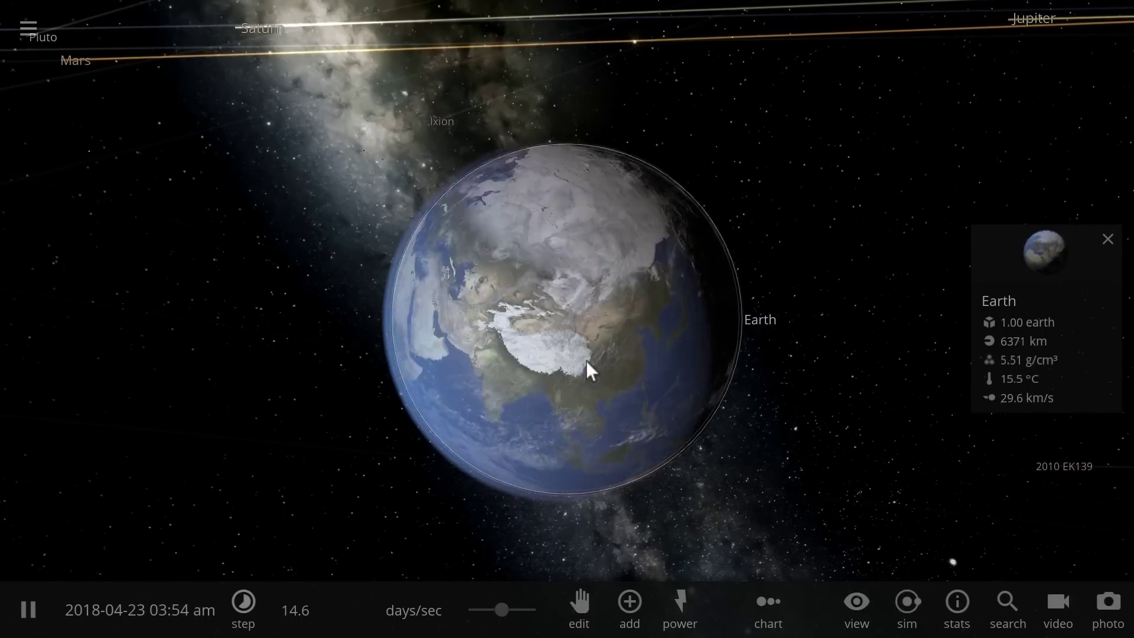
# Slow the simulation to about 35.6 mins/sec and watch Earth's surface rotate from several distances.
pyautogui.moveTo(501, 610); pyautogui.dragTo(441, 616)
pyautogui.moveTo(453, 479); pyautogui.dragTo(466, 463)
pyautogui.scroll(3, 466, 463)
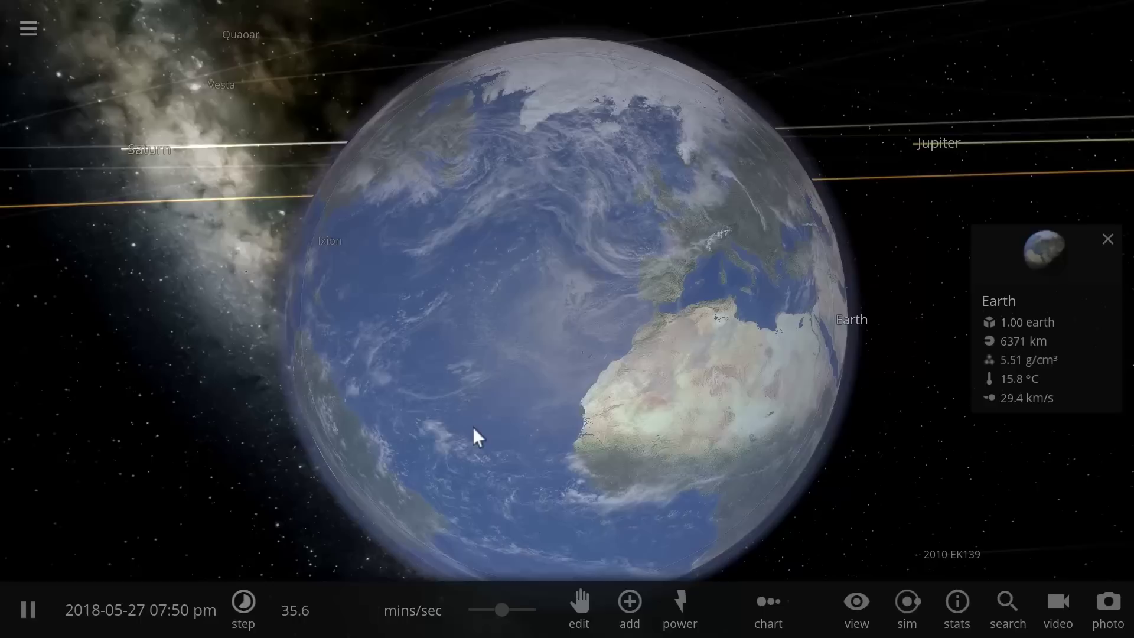
pyautogui.scroll(-5, 481, 401)
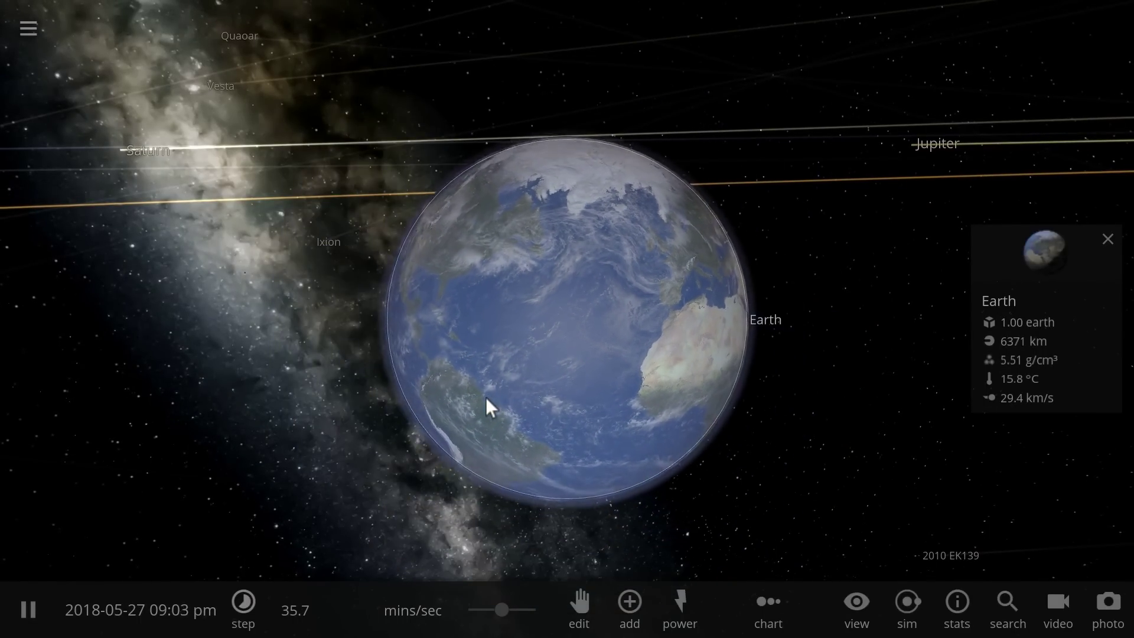
pyautogui.scroll(-8, 505, 343)
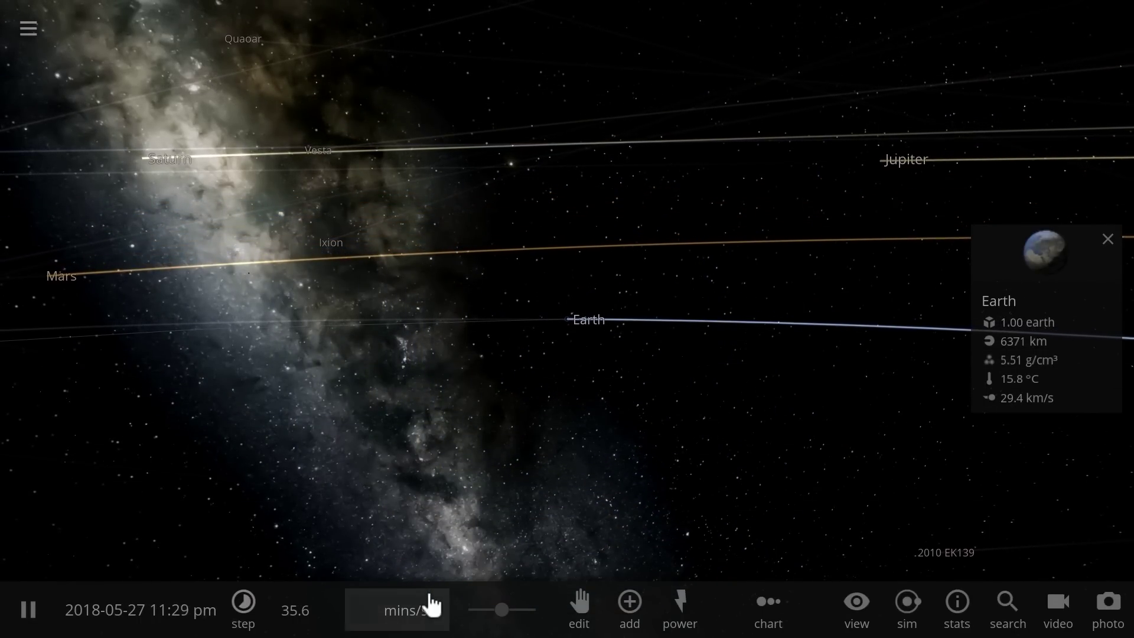
# Set the simulation speed to 1 sec/sec.
pyautogui.moveTo(500, 616); pyautogui.dragTo(485, 614)
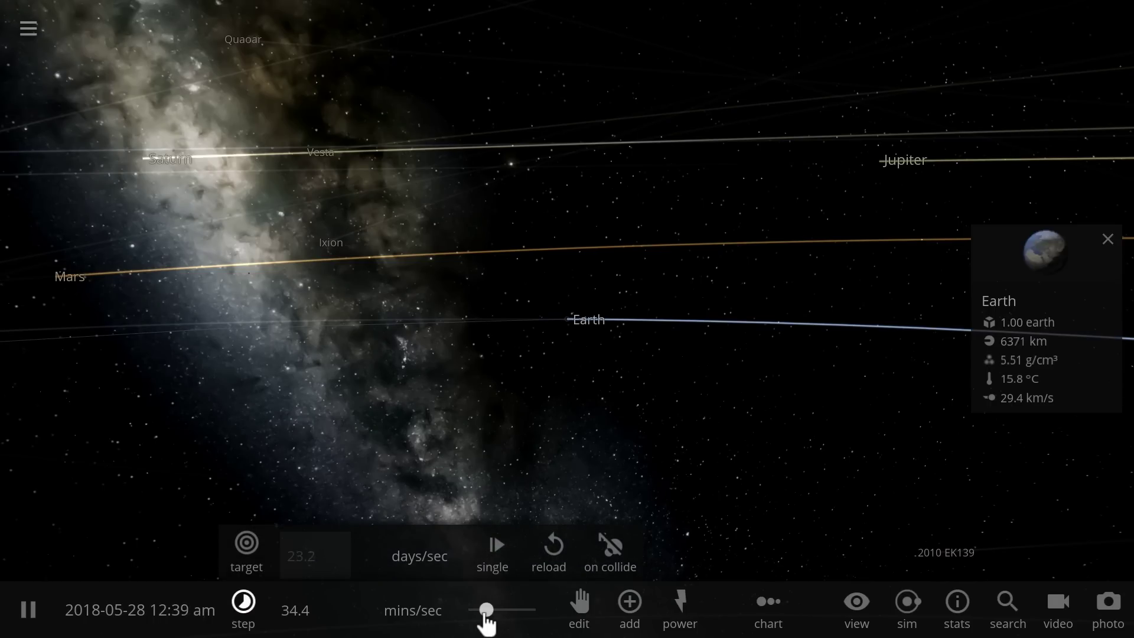
pyautogui.click(422, 622)
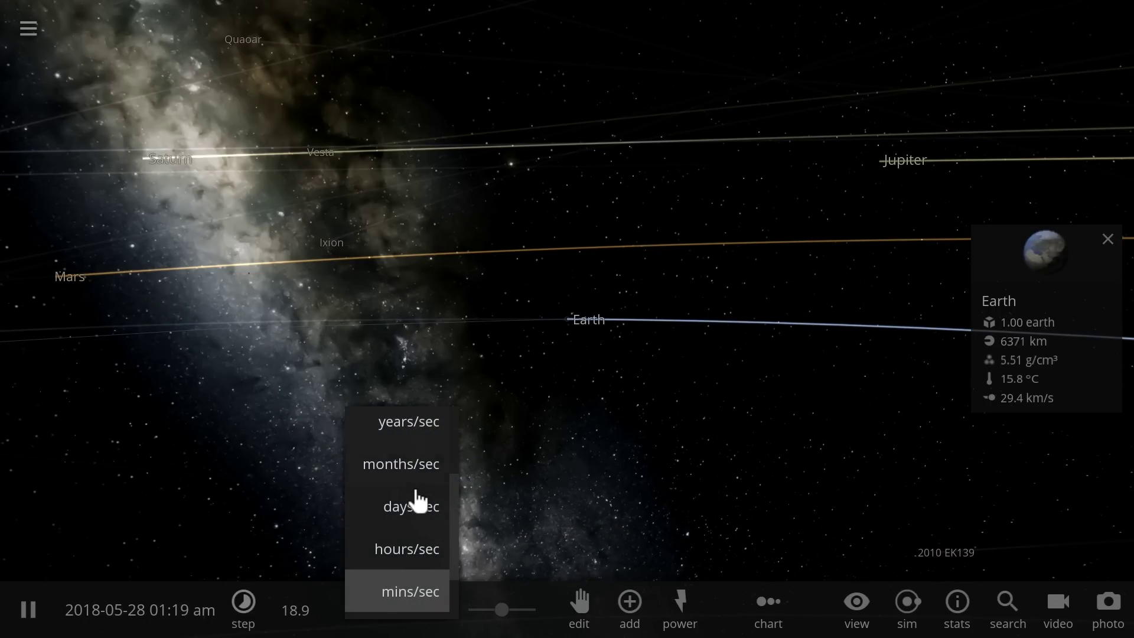
pyautogui.scroll(-1, 420, 514)
pyautogui.click(421, 559)
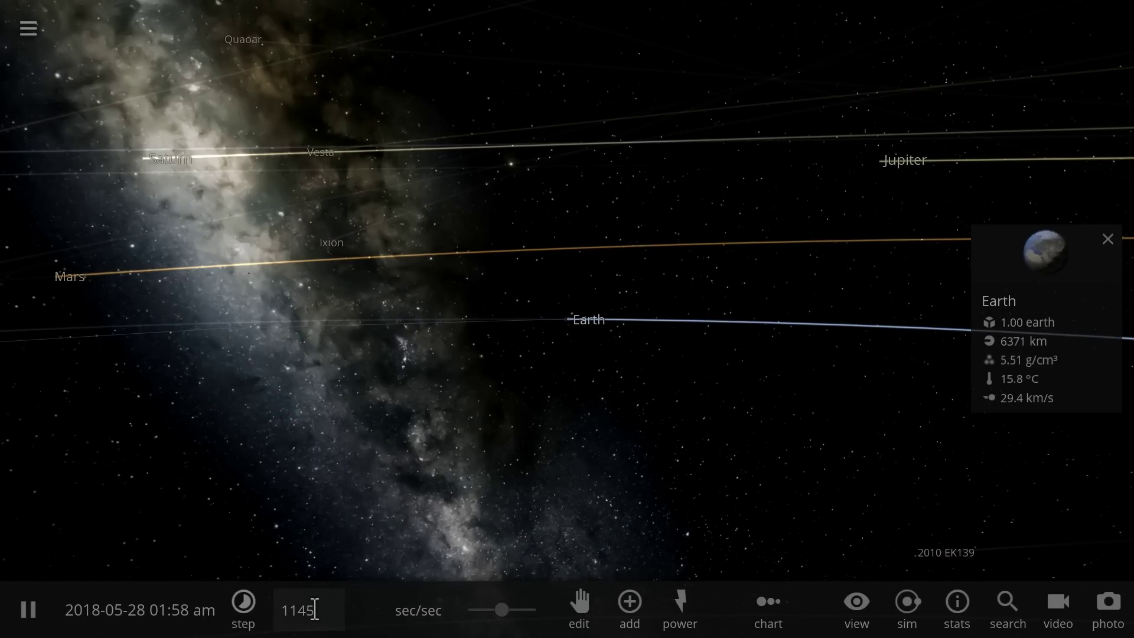
pyautogui.write('1')
pyautogui.press('Return')
# Switch the focus from Earth to the Sun and inspect the star up close.
pyautogui.moveTo(440, 397); pyautogui.dragTo(402, 402)
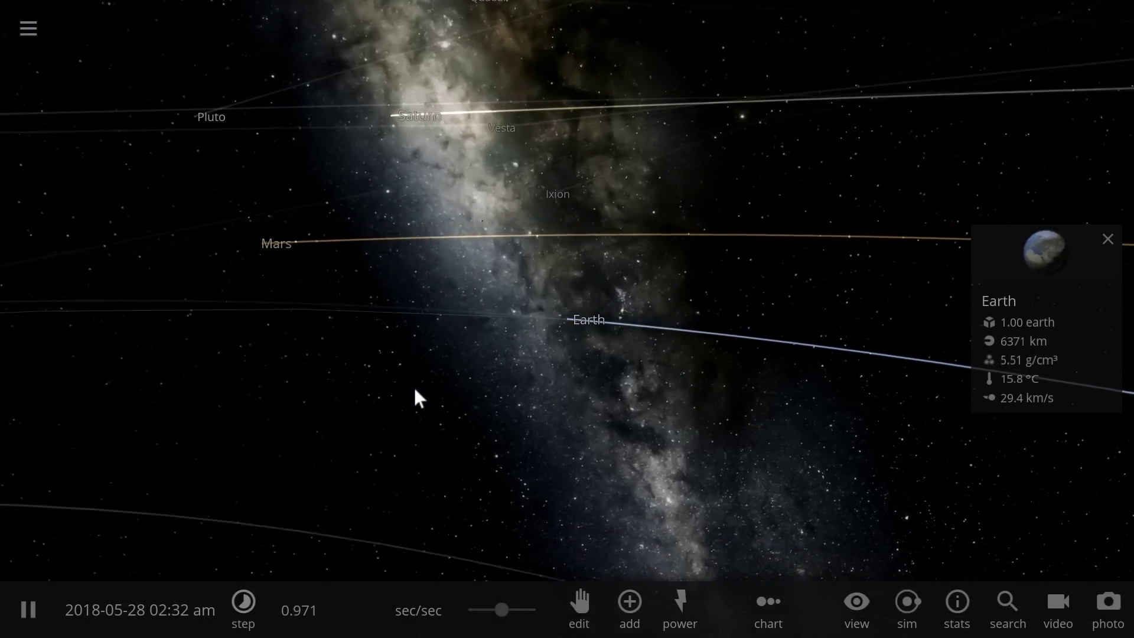
pyautogui.scroll(-3, 413, 386)
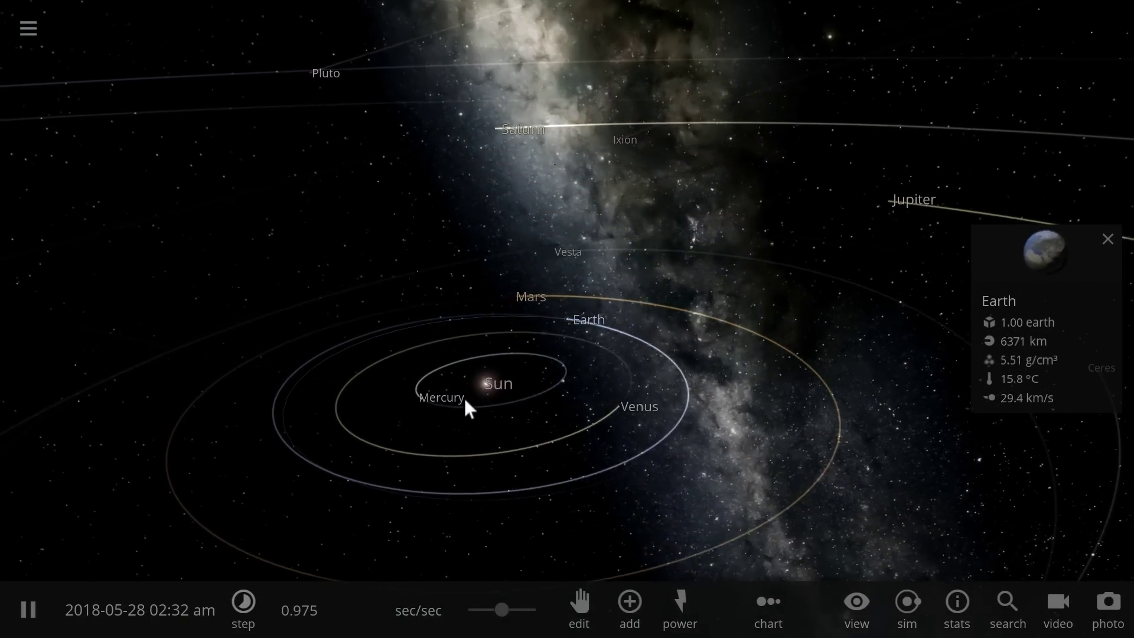
pyautogui.click(478, 389)
pyautogui.moveTo(494, 409); pyautogui.dragTo(194, 383)
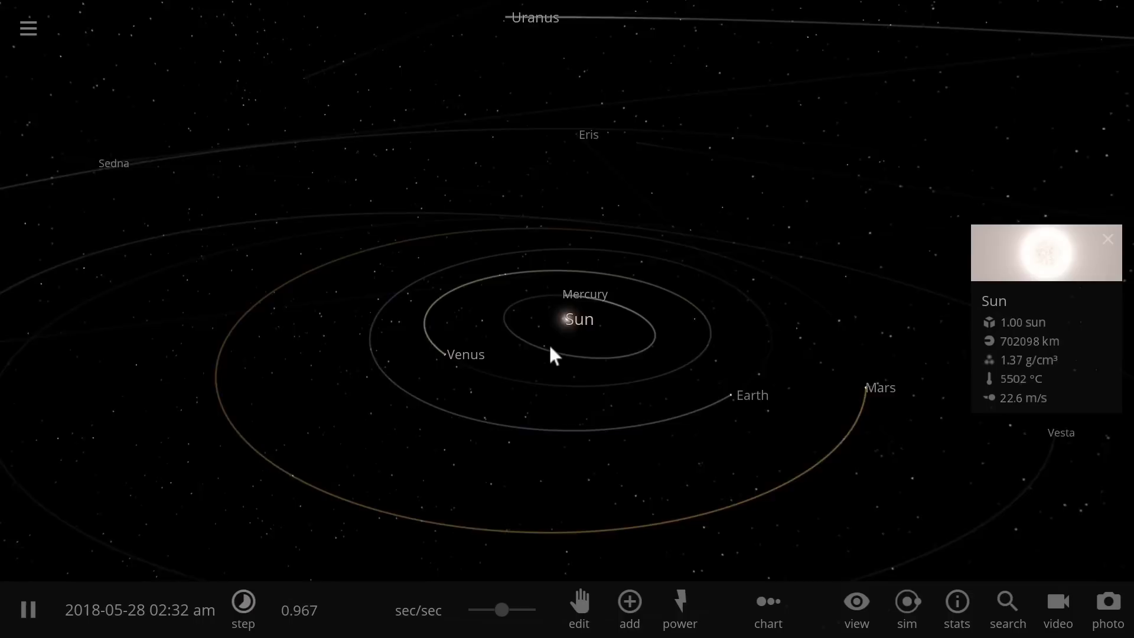
pyautogui.scroll(5, 557, 328)
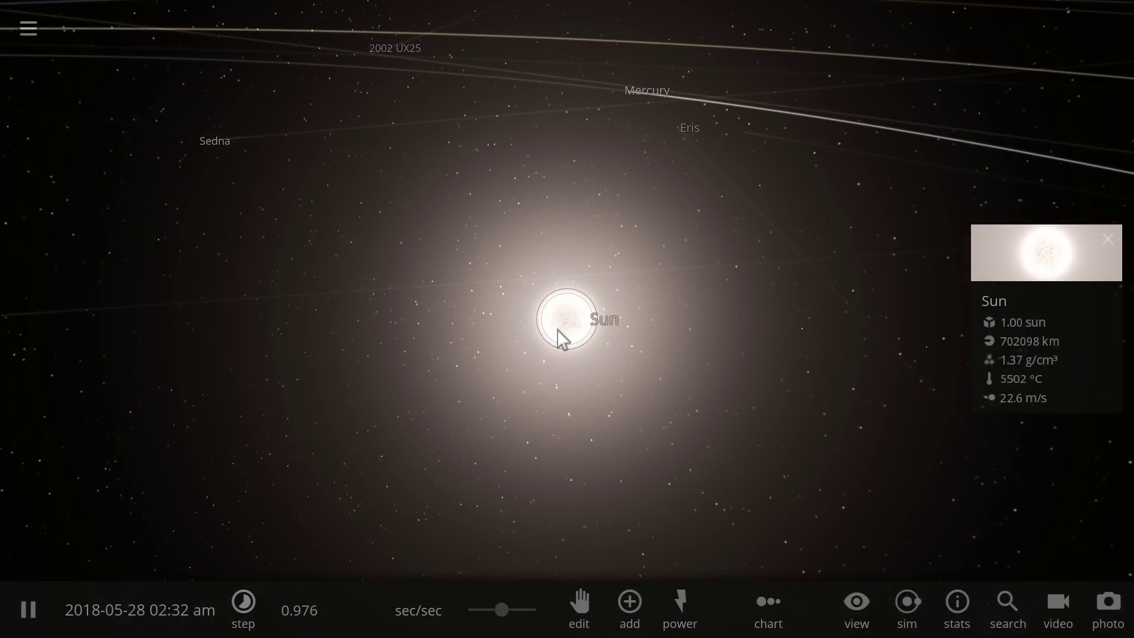
pyautogui.scroll(5, 558, 328)
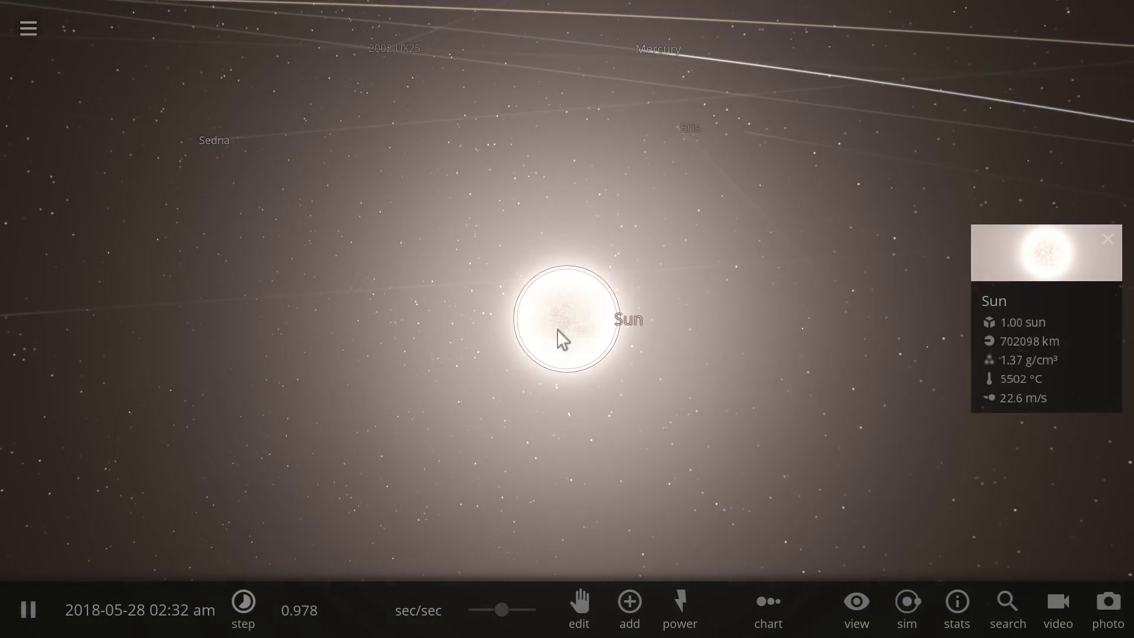
pyautogui.scroll(3, 558, 328)
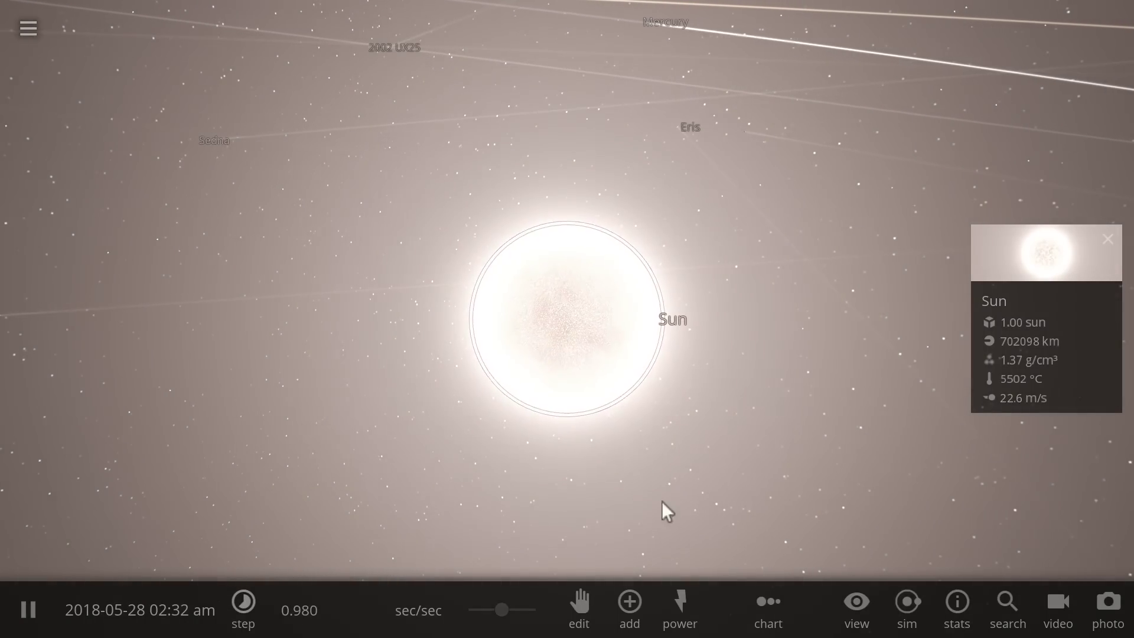
# Activate the Pulse power with a velocity of 1000 km/s and Ring as its shape.
pyautogui.click(687, 623)
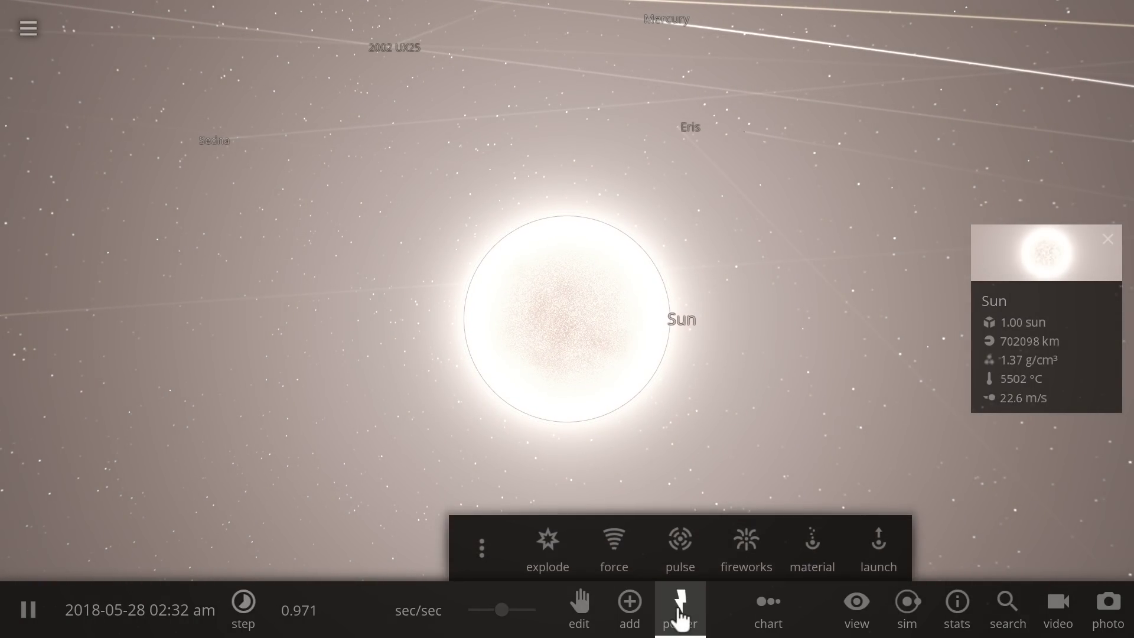
pyautogui.click(677, 553)
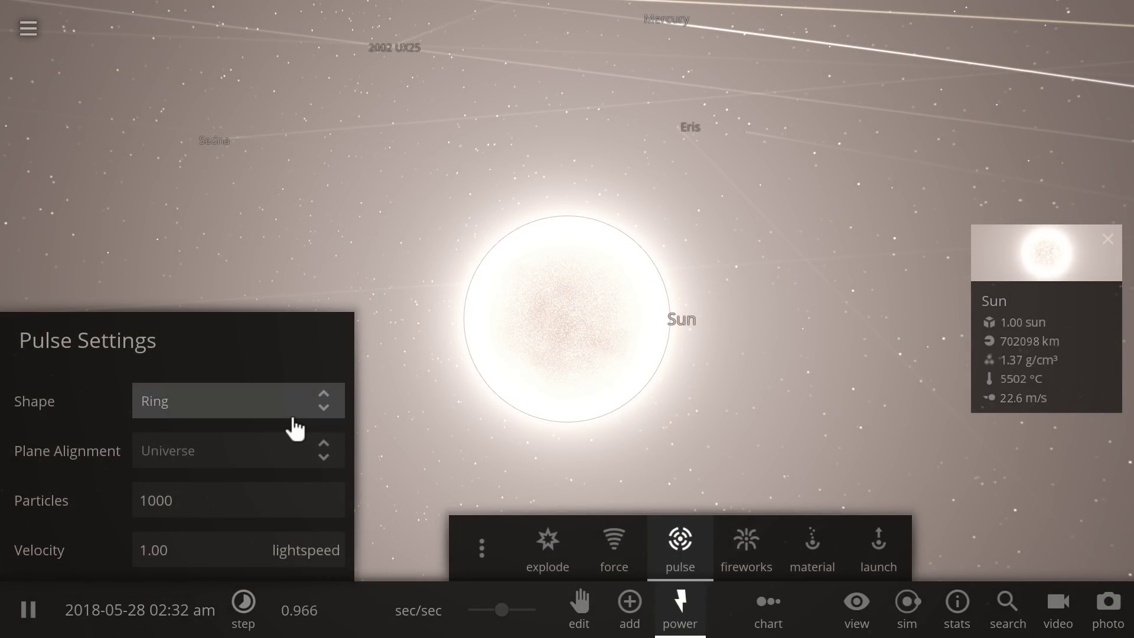
pyautogui.scroll(-3, 536, 349)
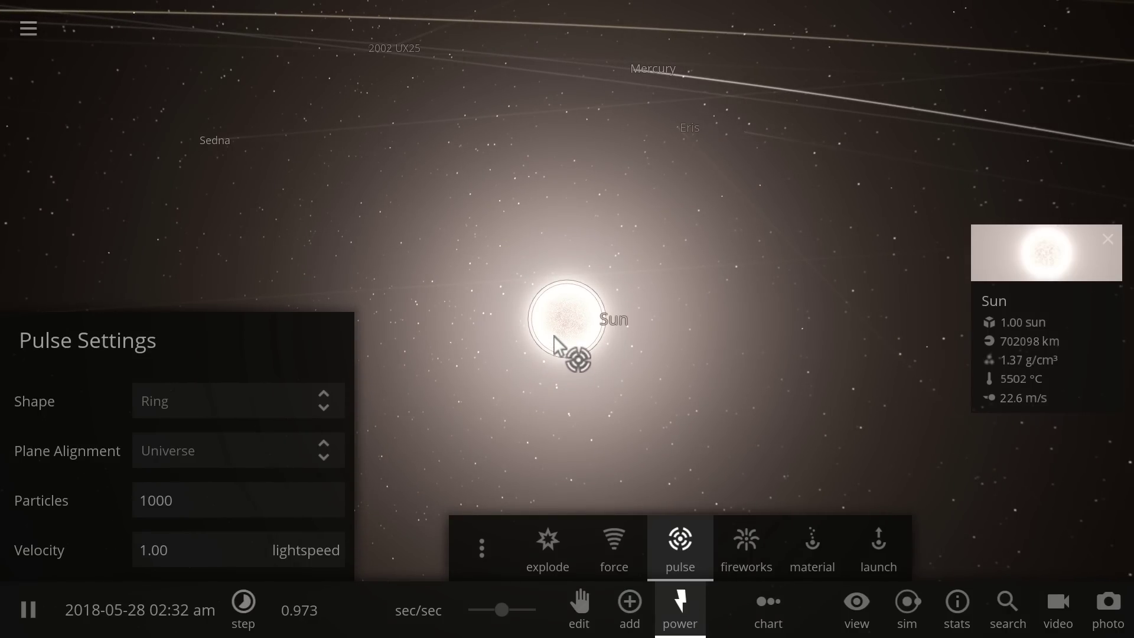
pyautogui.click(288, 560)
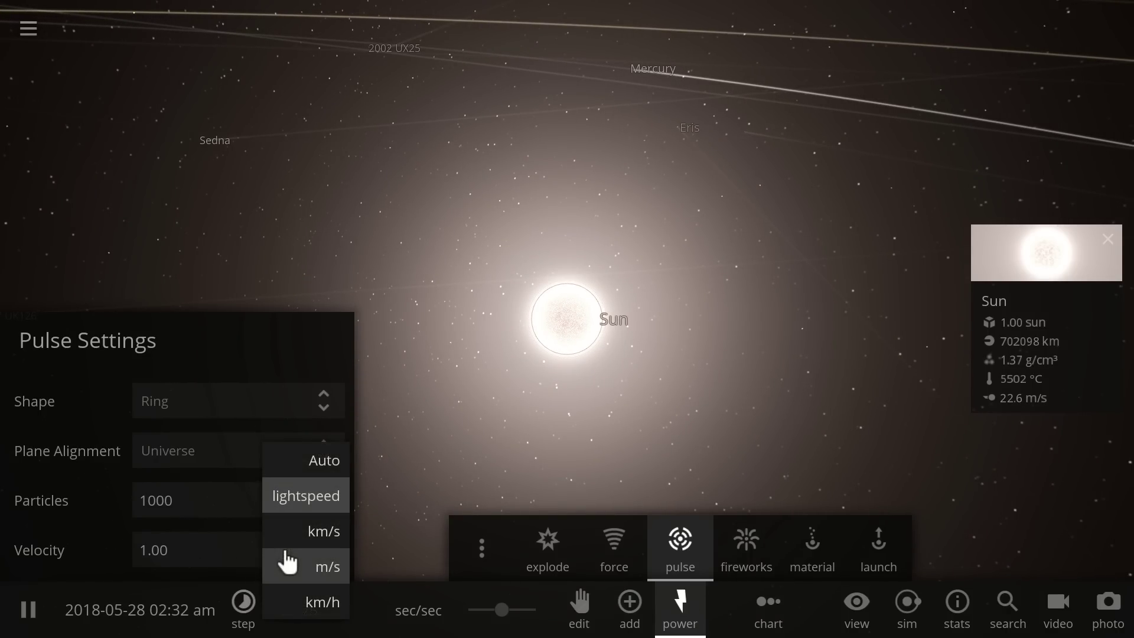
pyautogui.click(317, 532)
pyautogui.scroll(-5, 479, 331)
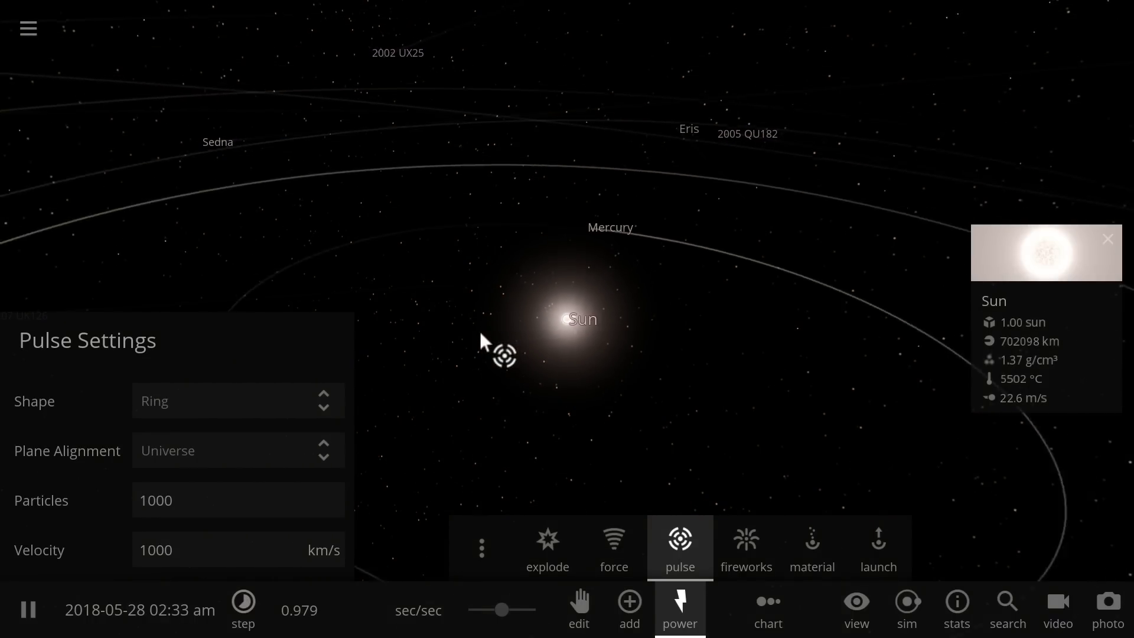
pyautogui.click(222, 413)
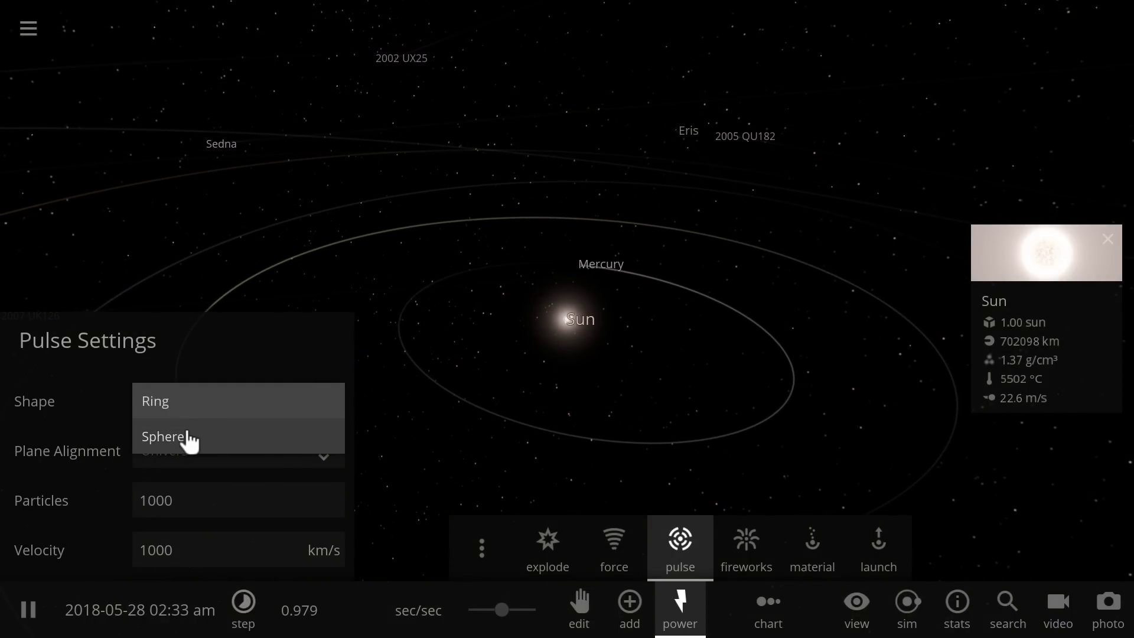
pyautogui.click(183, 408)
pyautogui.scroll(-5, 412, 279)
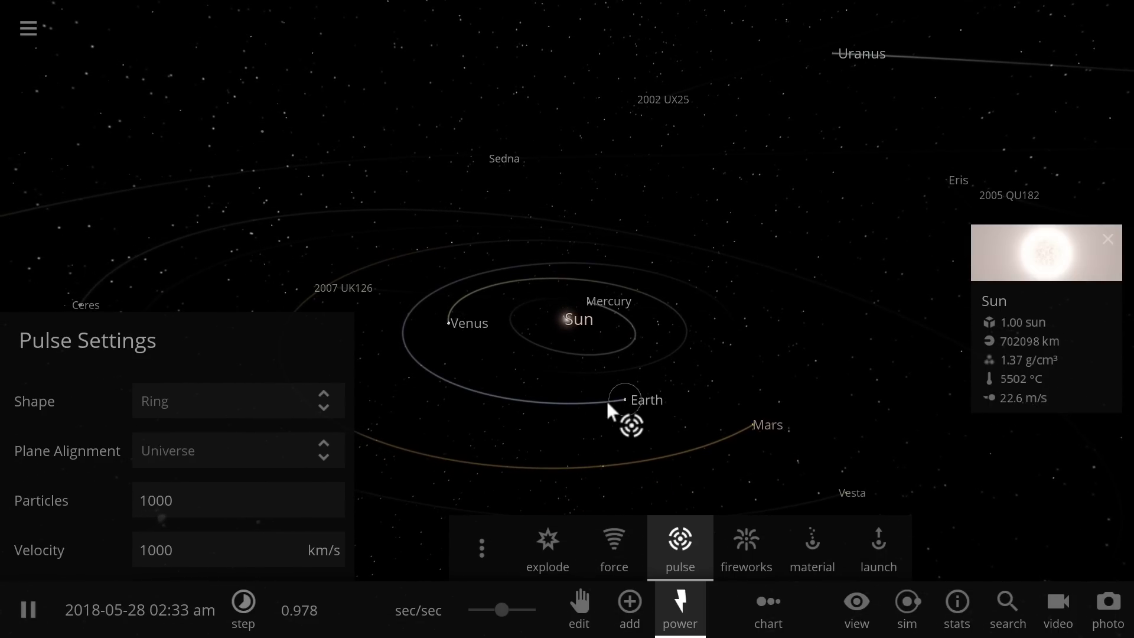
# Focus the view on Earth and change the Pulse shape to Sphere.
pyautogui.click(622, 396)
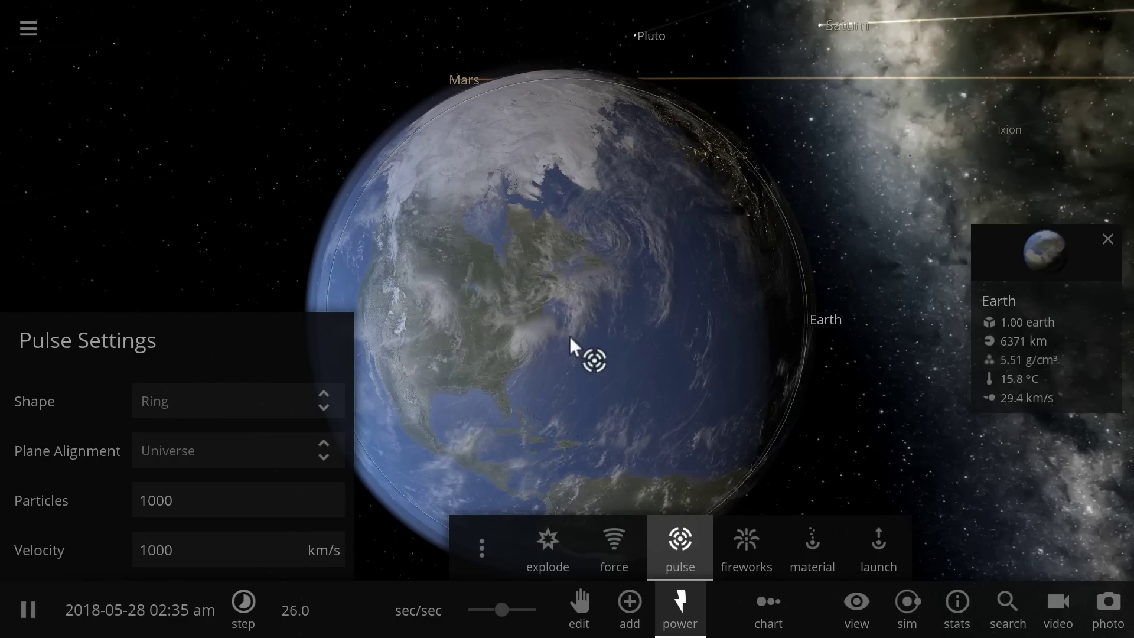
pyautogui.scroll(-5, 571, 334)
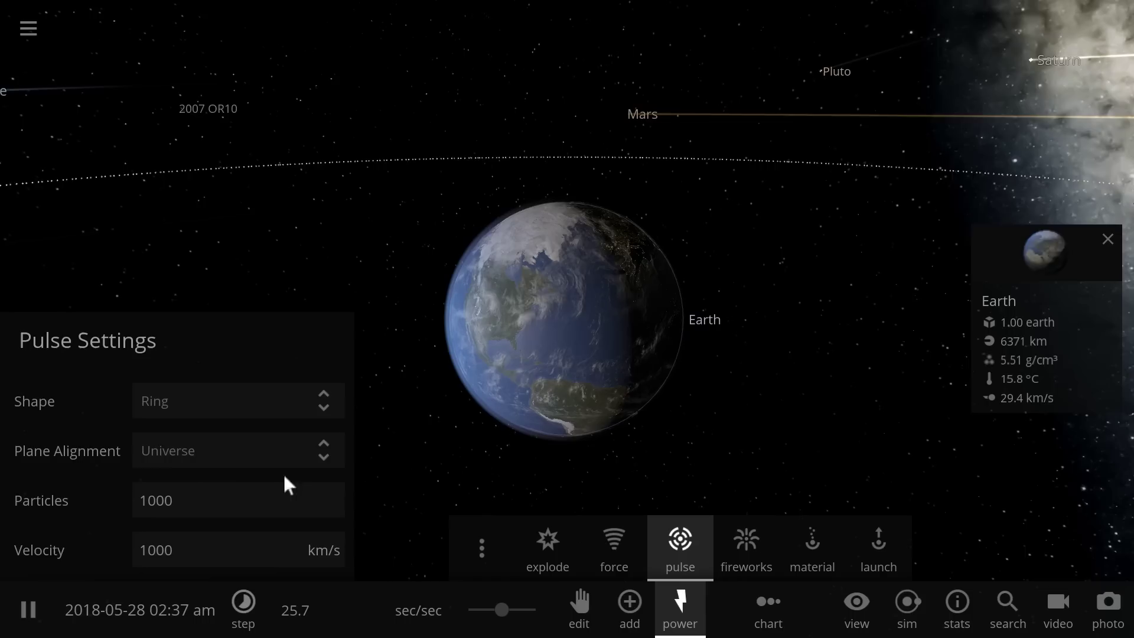
pyautogui.click(254, 408)
pyautogui.click(233, 439)
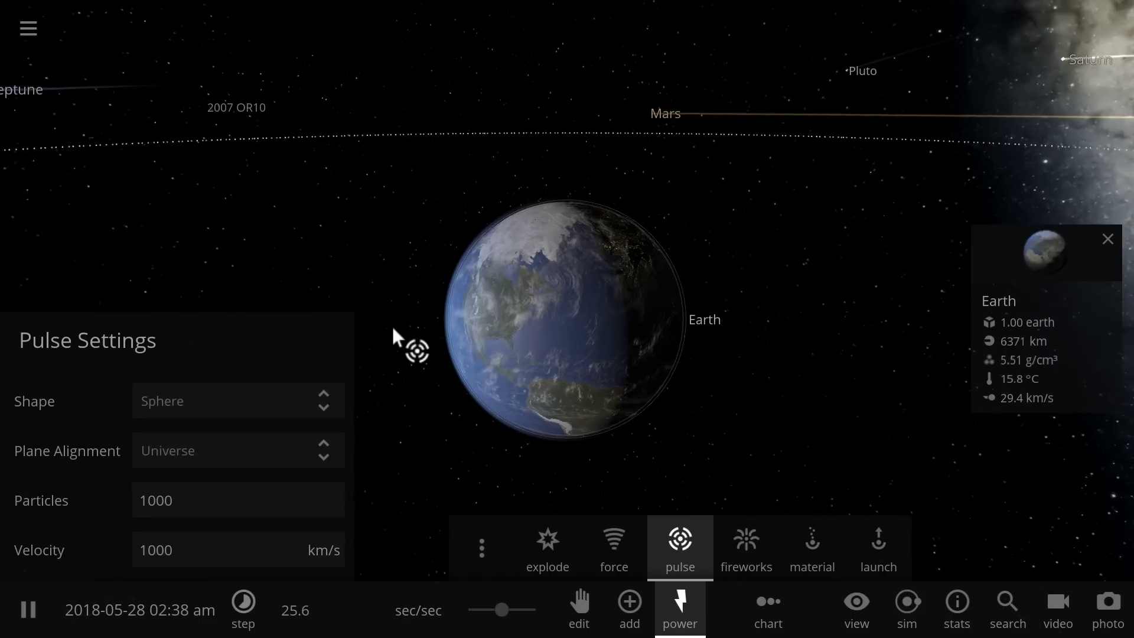
# Set the simulation speed to 1 sec/sec and release a spherical pulse of 1000 particles at 1000 km/s from Earth.
pyautogui.click(550, 303)
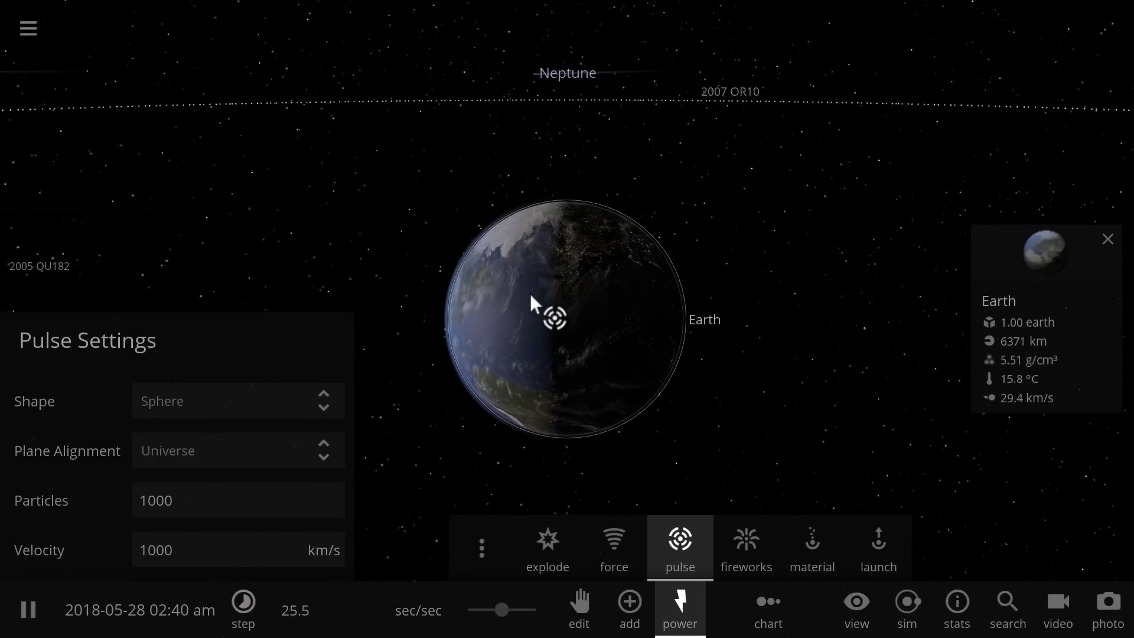
pyautogui.click(531, 295)
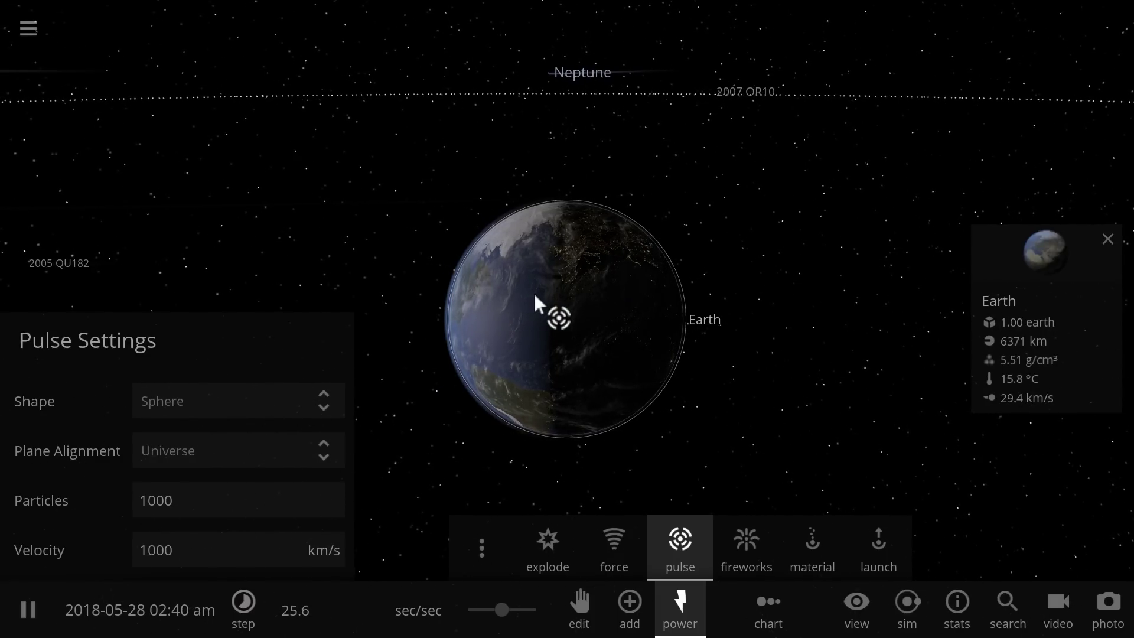
pyautogui.click(566, 358)
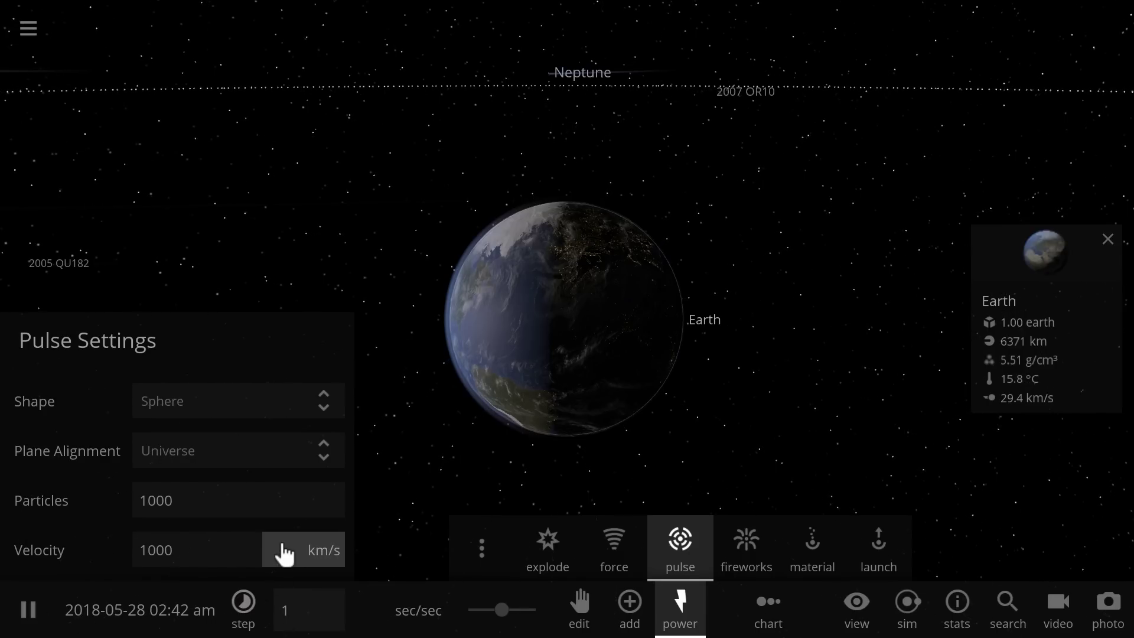
pyautogui.click(565, 301)
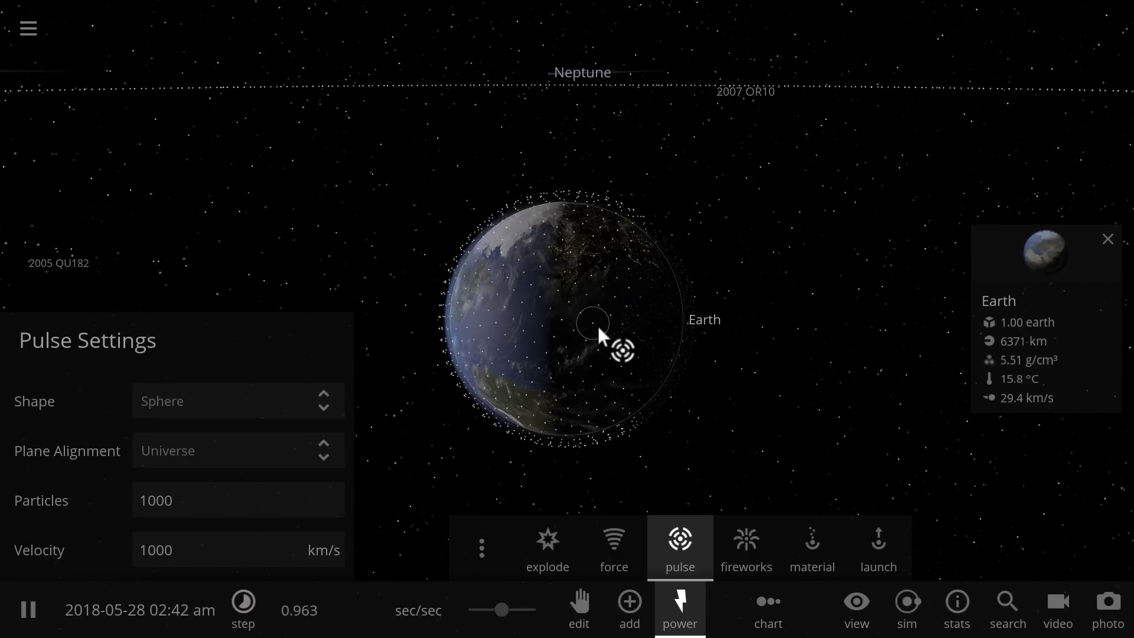
# Watch the particle sphere expand around Earth from several angles and distances.
pyautogui.moveTo(600, 329); pyautogui.dragTo(509, 330, button='right')
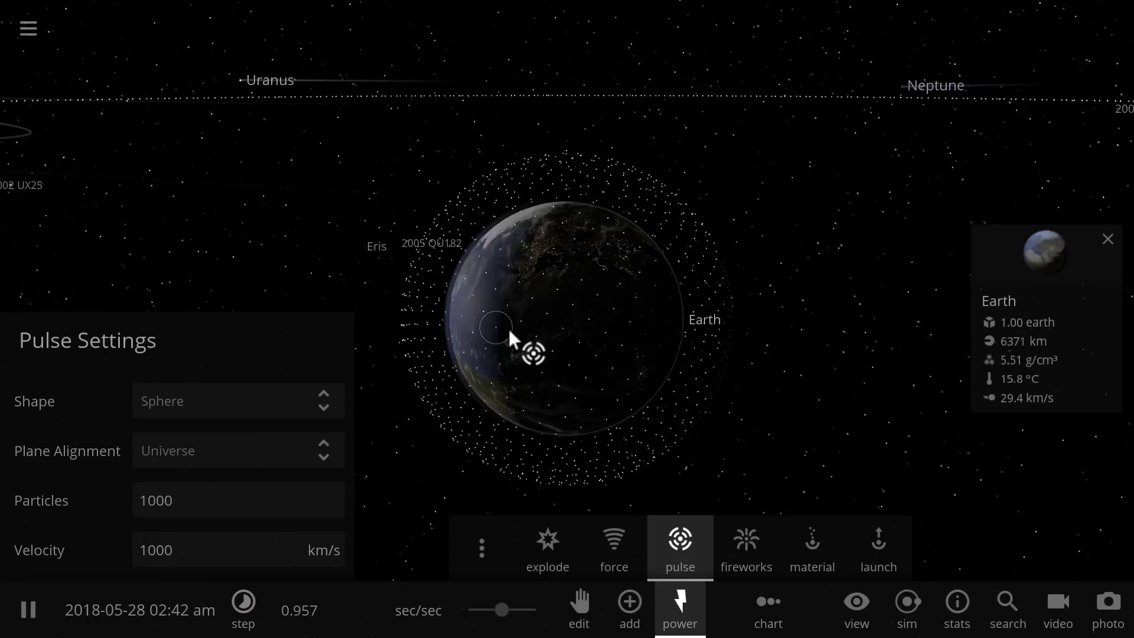
pyautogui.scroll(-3, 536, 279)
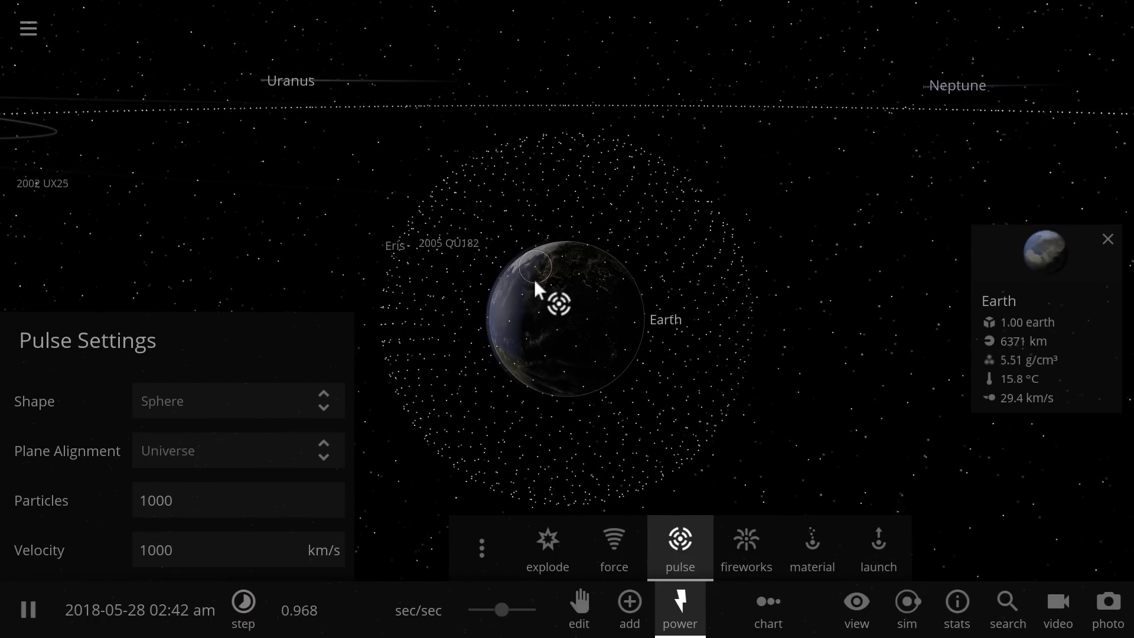
pyautogui.moveTo(535, 281); pyautogui.dragTo(647, 260, button='right')
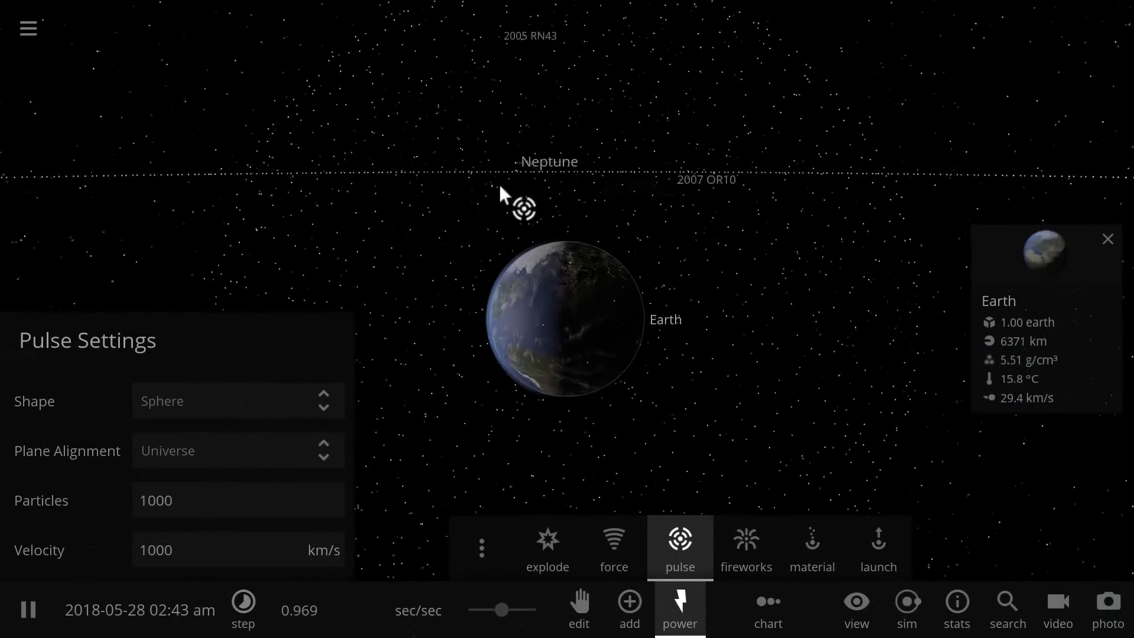
pyautogui.click(489, 184)
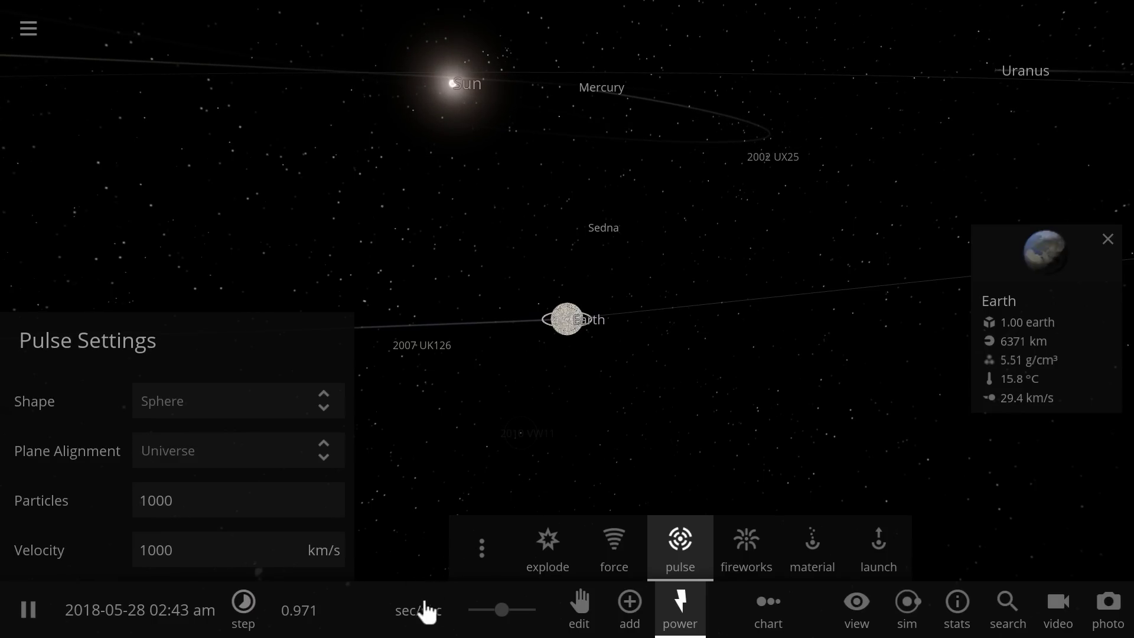
pyautogui.moveTo(504, 610); pyautogui.dragTo(530, 612)
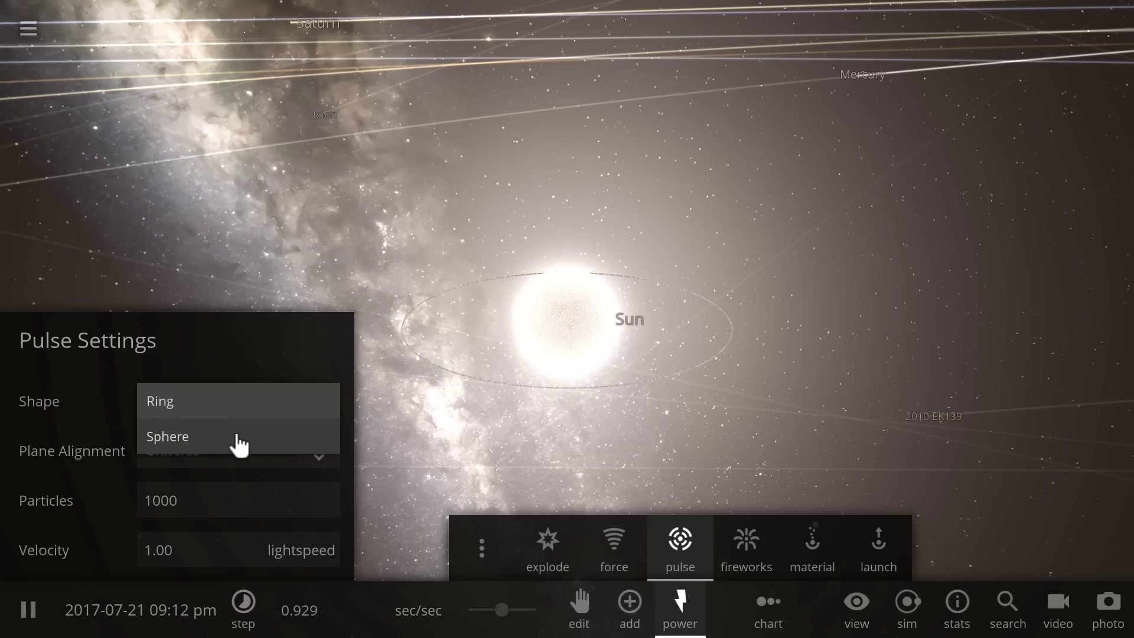
# Set the Pulse shape to Sphere and release 1000 particles at 1.00 lightspeed from the Sun.
pyautogui.click(272, 434)
pyautogui.click(599, 401)
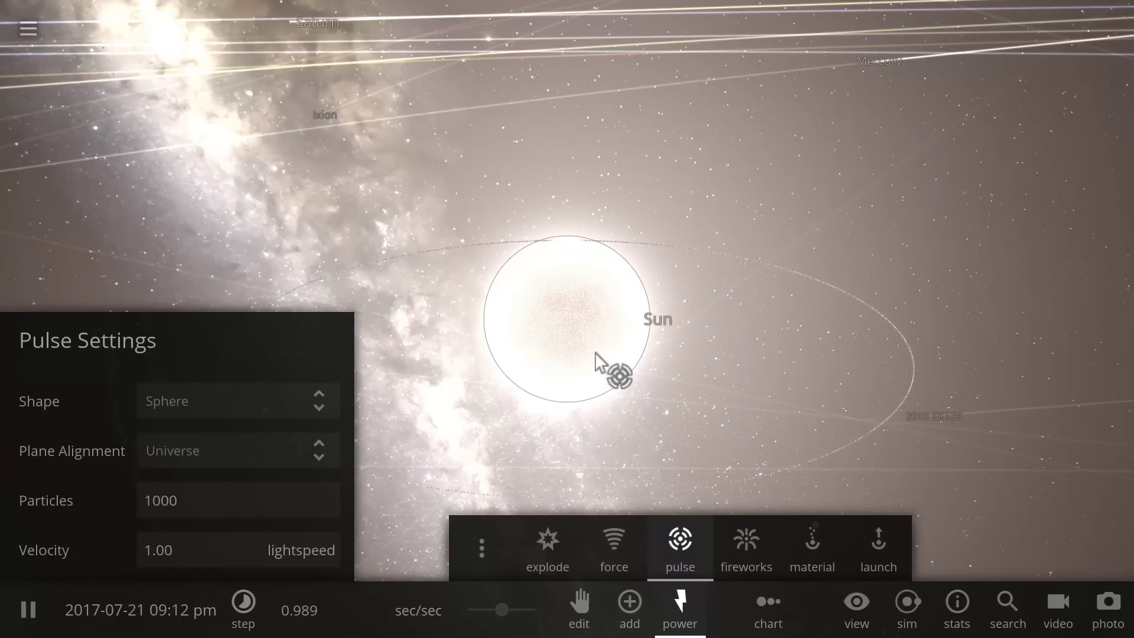
pyautogui.moveTo(703, 379); pyautogui.dragTo(714, 329)
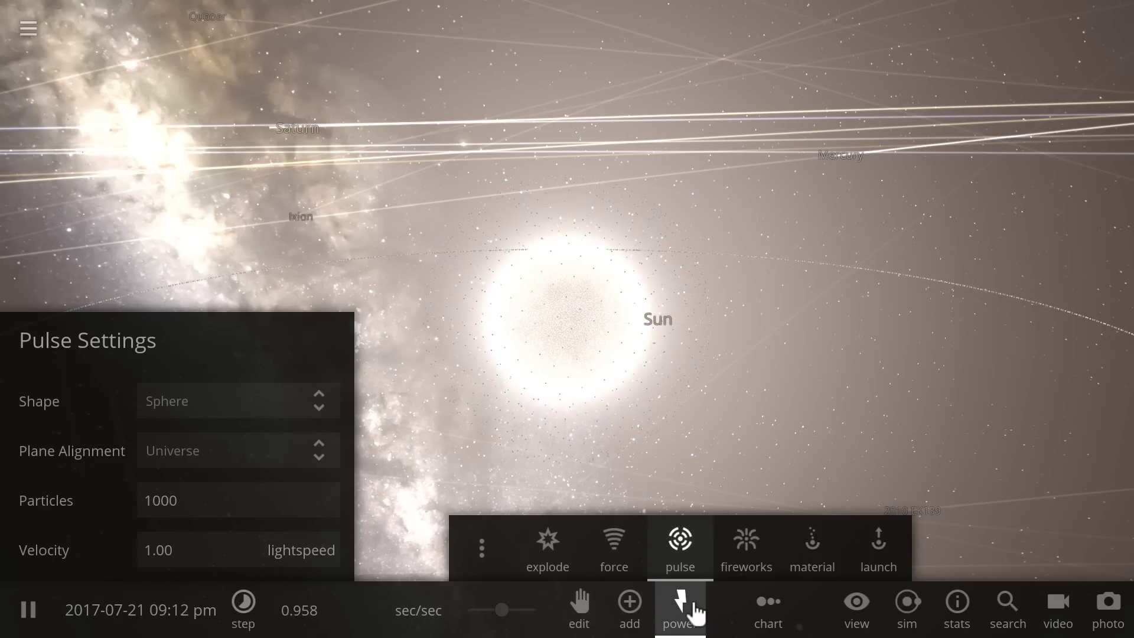
# Examine the particles spreading from the Sun, inspect a single particle's properties and close the Pulse settings.
pyautogui.moveTo(768, 433); pyautogui.dragTo(965, 355, button='right')
pyautogui.click(817, 259)
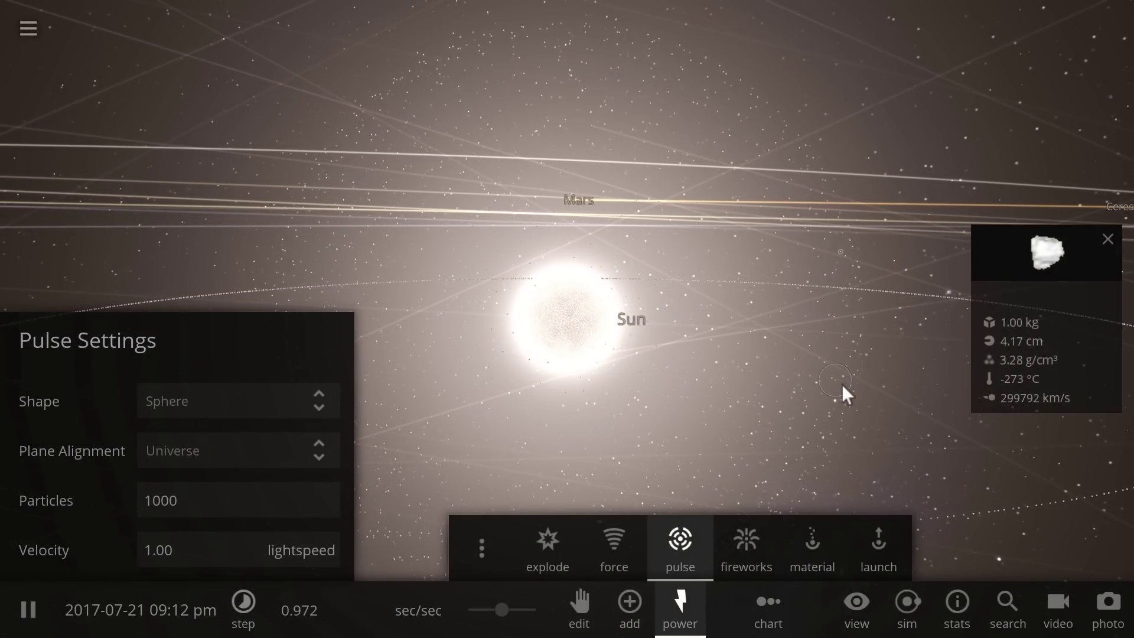
pyautogui.press('Escape')
pyautogui.moveTo(857, 404); pyautogui.dragTo(1024, 391, button='right')
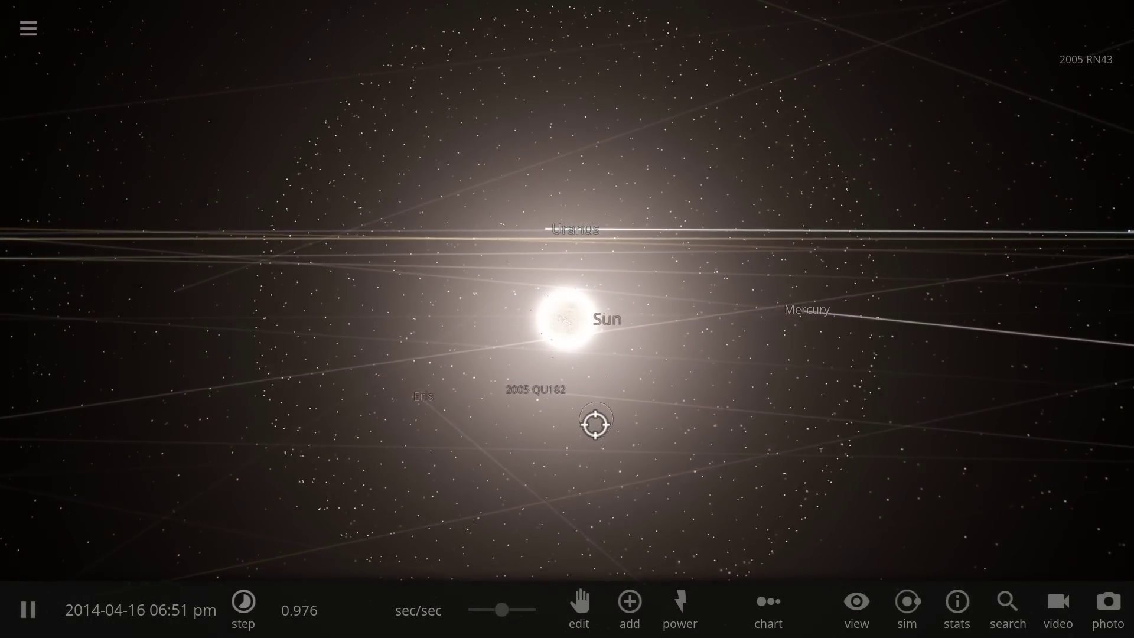
# Examine the light-speed particle sphere as it expands from the Sun towards Mercury, viewing it from several angles.
pyautogui.scroll(-3, 596, 424)
pyautogui.moveTo(596, 425); pyautogui.dragTo(651, 447)
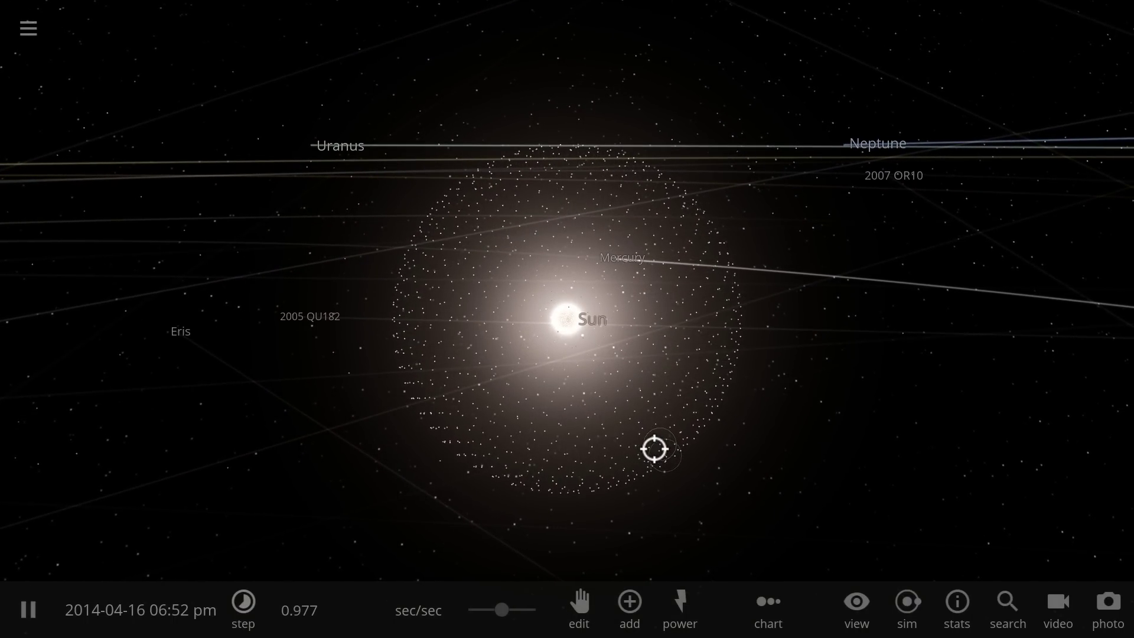
pyautogui.moveTo(653, 449); pyautogui.dragTo(631, 440)
pyautogui.scroll(-3, 686, 450)
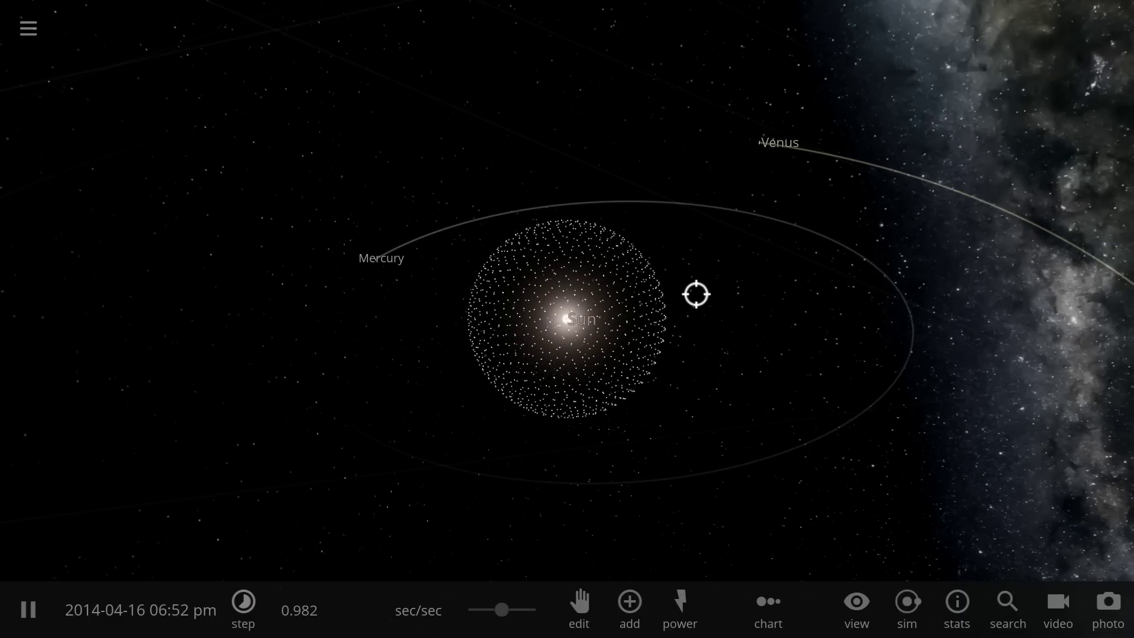
pyautogui.moveTo(702, 298); pyautogui.dragTo(737, 292)
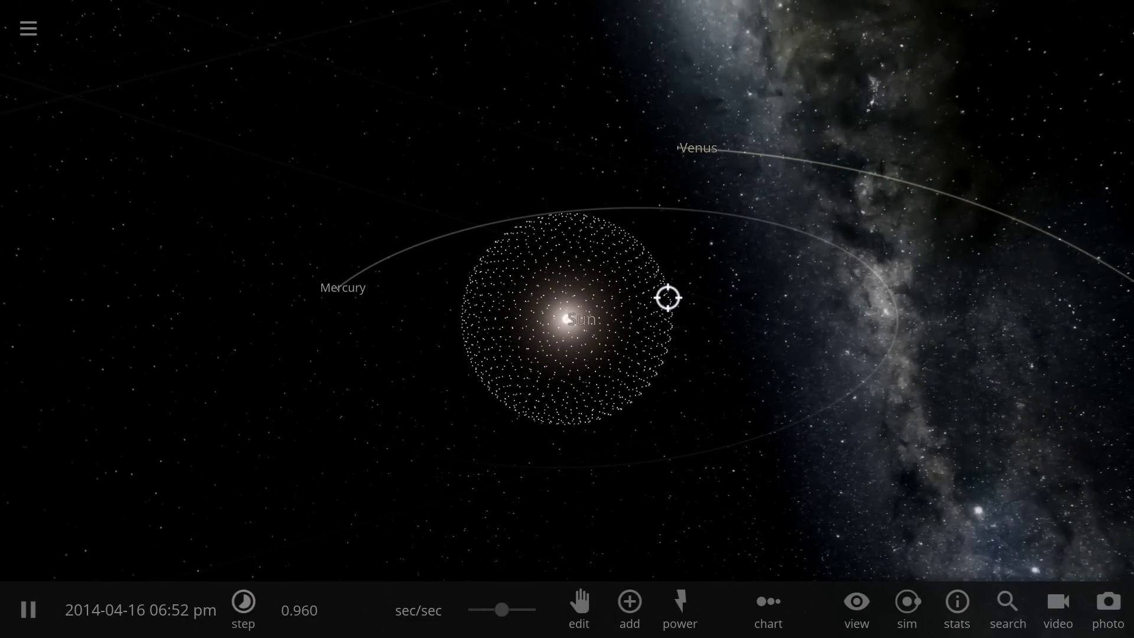
pyautogui.moveTo(716, 390); pyautogui.dragTo(697, 360)
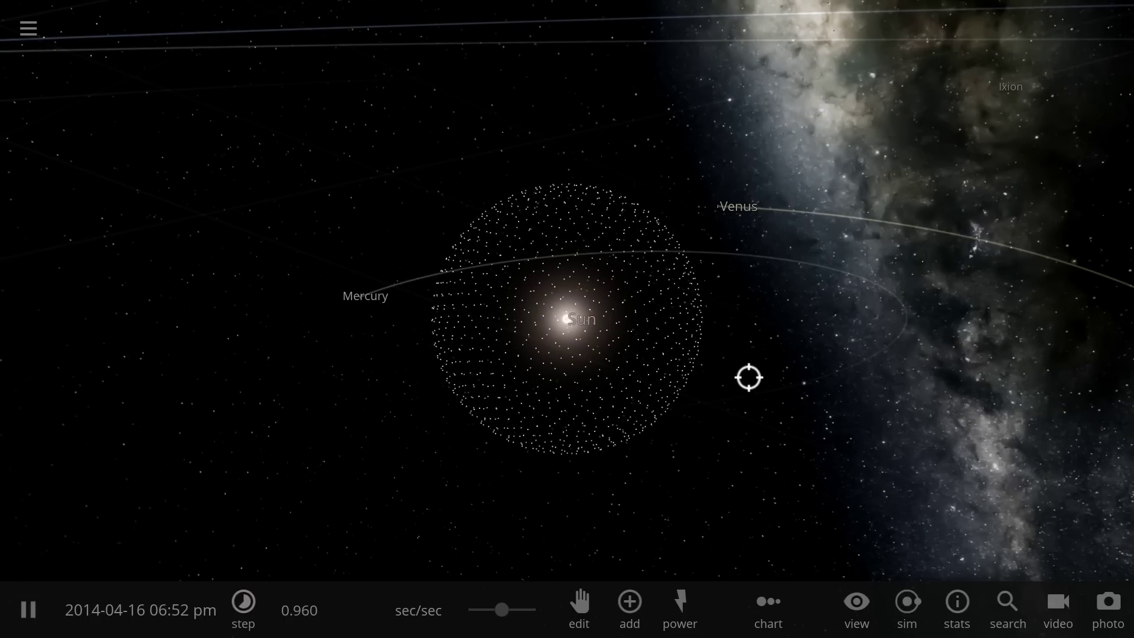
pyautogui.moveTo(749, 376); pyautogui.dragTo(331, 319)
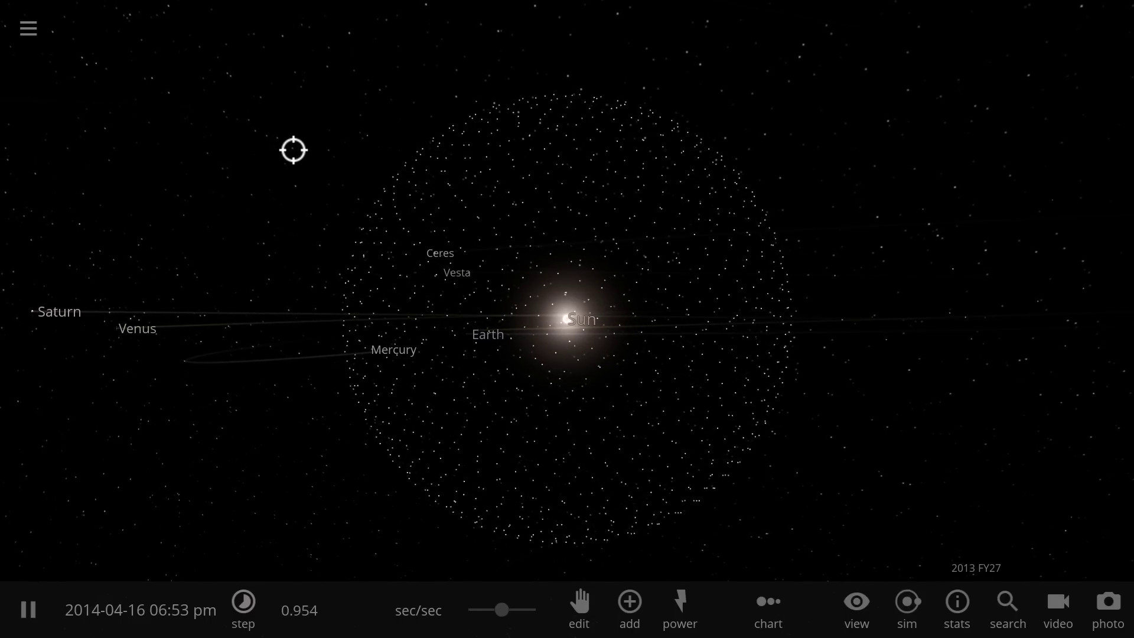
pyautogui.moveTo(283, 184)
pyautogui.mouseDown()
pyautogui.moveTo(246, 185)
pyautogui.moveTo(268, 185)
pyautogui.mouseUp()
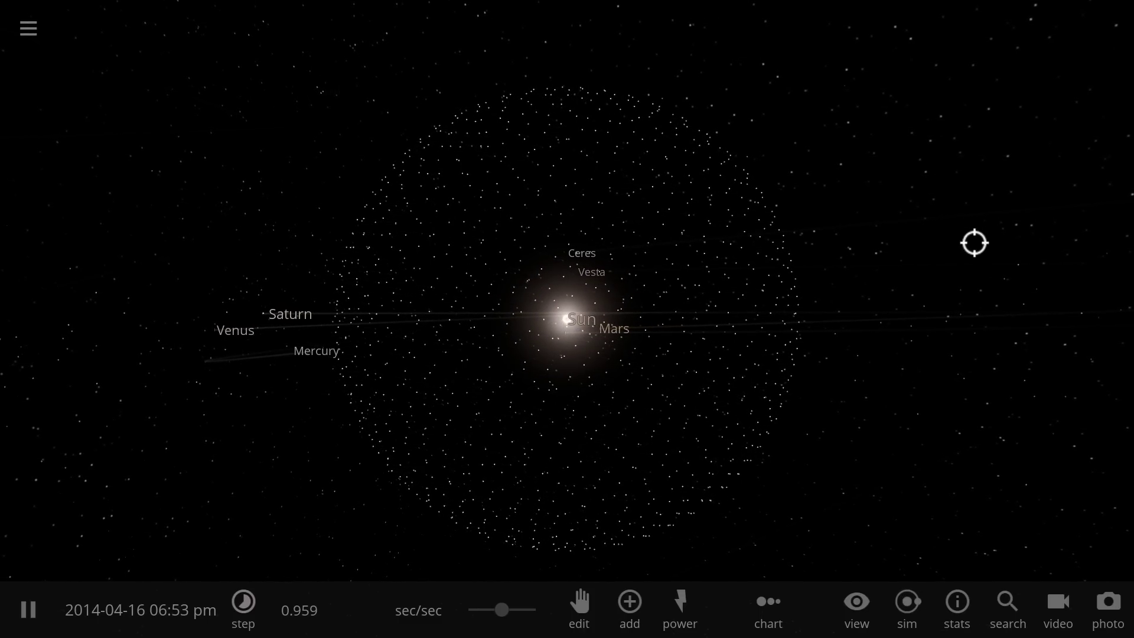
pyautogui.moveTo(993, 258); pyautogui.dragTo(884, 245)
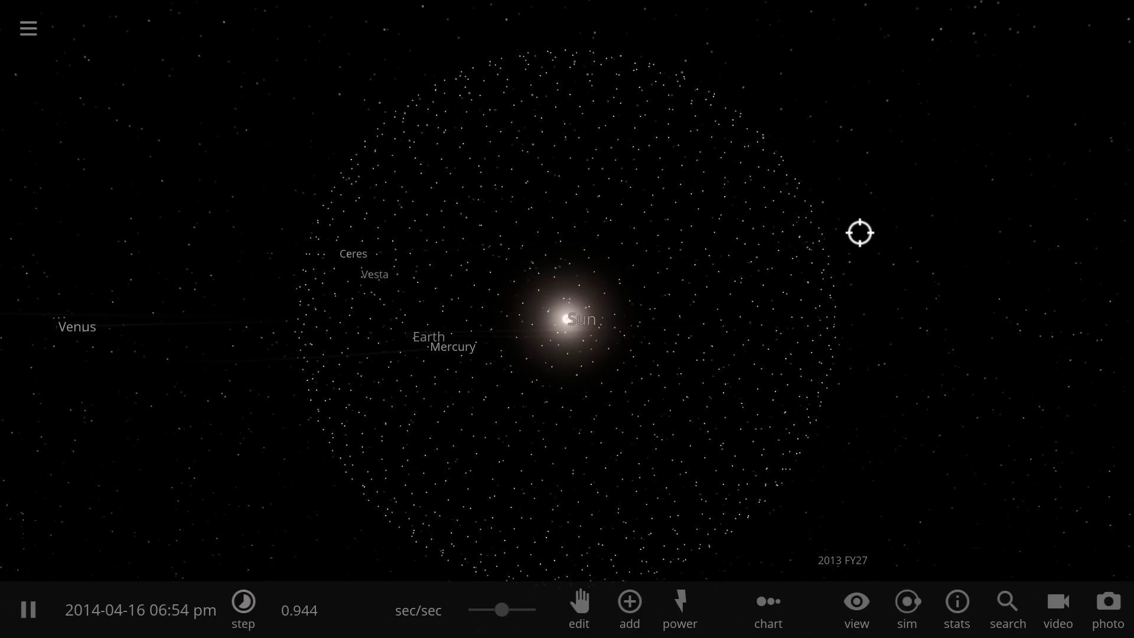
pyautogui.moveTo(860, 233); pyautogui.dragTo(883, 233)
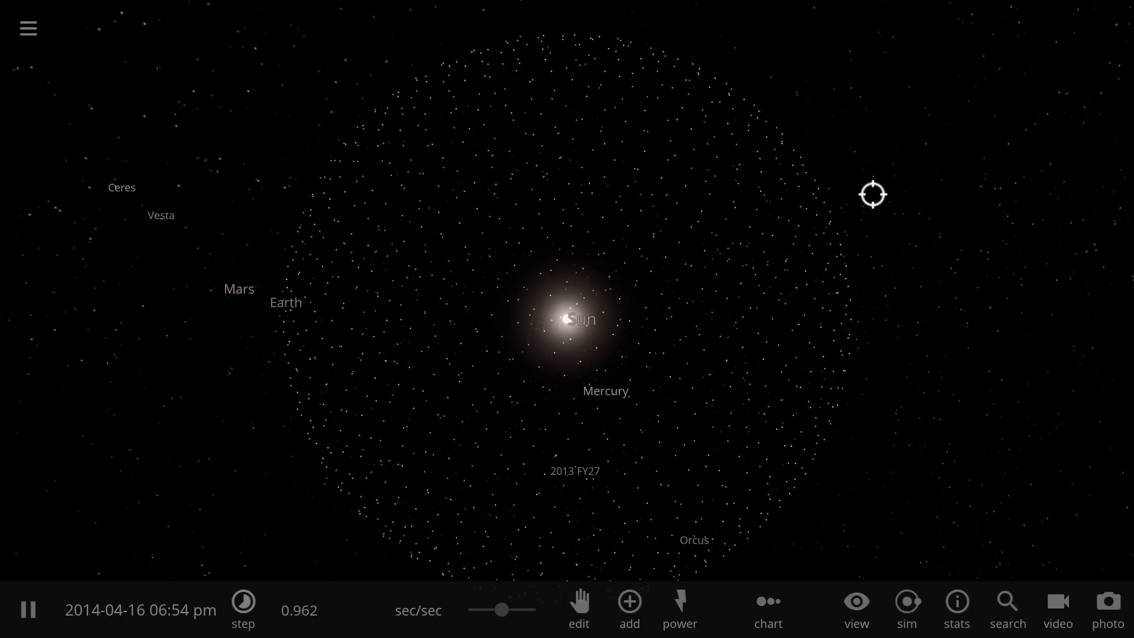
pyautogui.moveTo(875, 202); pyautogui.dragTo(677, 242)
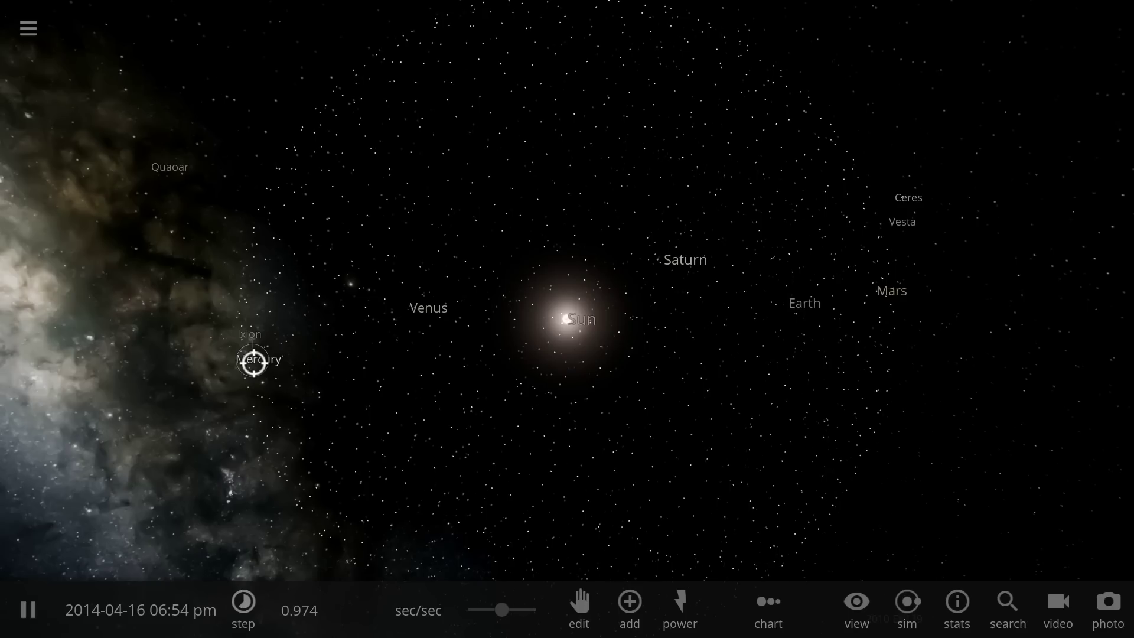
# Compare the size of the particle sphere with the positions of the inner planets from farther away.
pyautogui.scroll(-5, 211, 259)
pyautogui.moveTo(211, 258); pyautogui.dragTo(260, 306)
pyautogui.scroll(-2, 279, 363)
pyautogui.moveTo(279, 363); pyautogui.dragTo(319, 335)
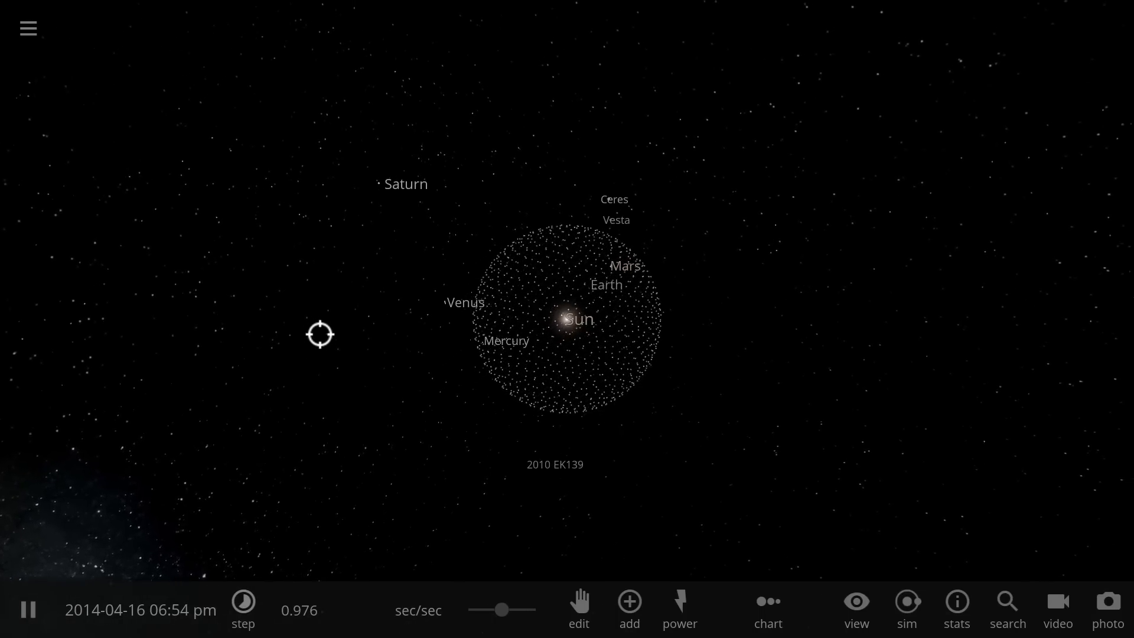
pyautogui.scroll(-3, 320, 334)
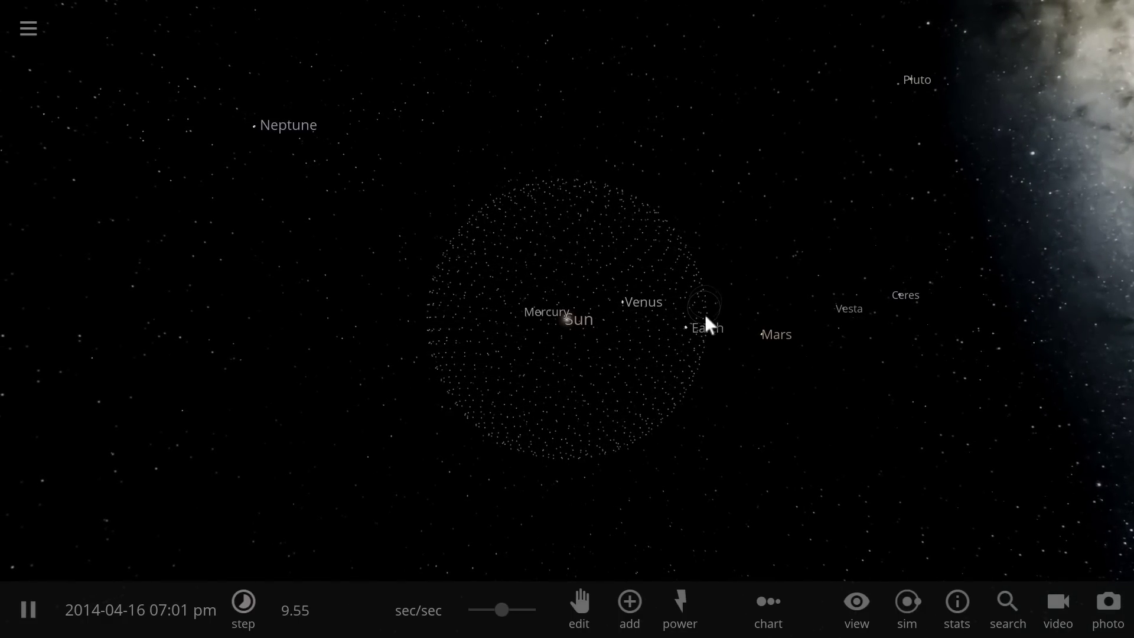
# Focus on Earth and compare the particle sphere's extent with Mars, Jupiter and the outer planets.
pyautogui.click(690, 328)
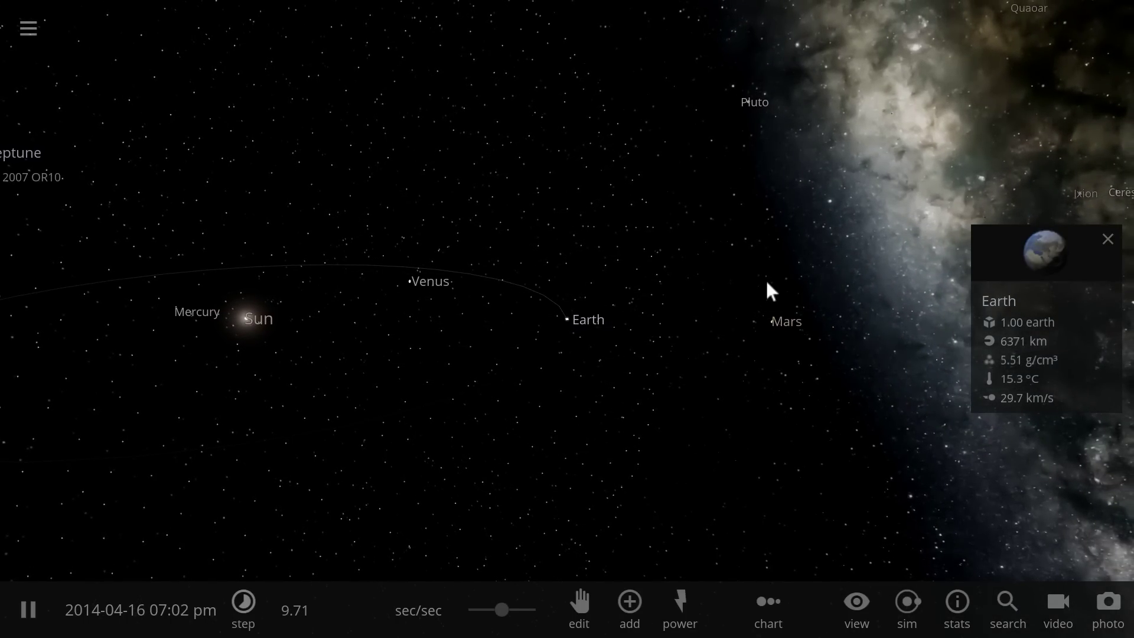
pyautogui.moveTo(767, 282); pyautogui.dragTo(754, 343)
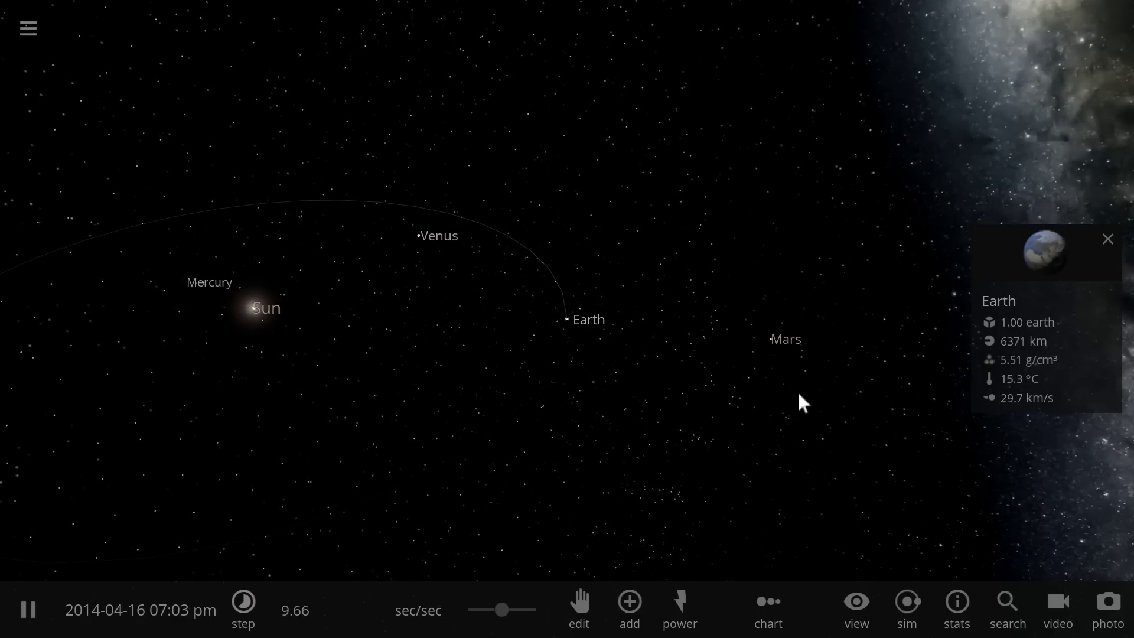
pyautogui.moveTo(801, 412); pyautogui.dragTo(764, 371)
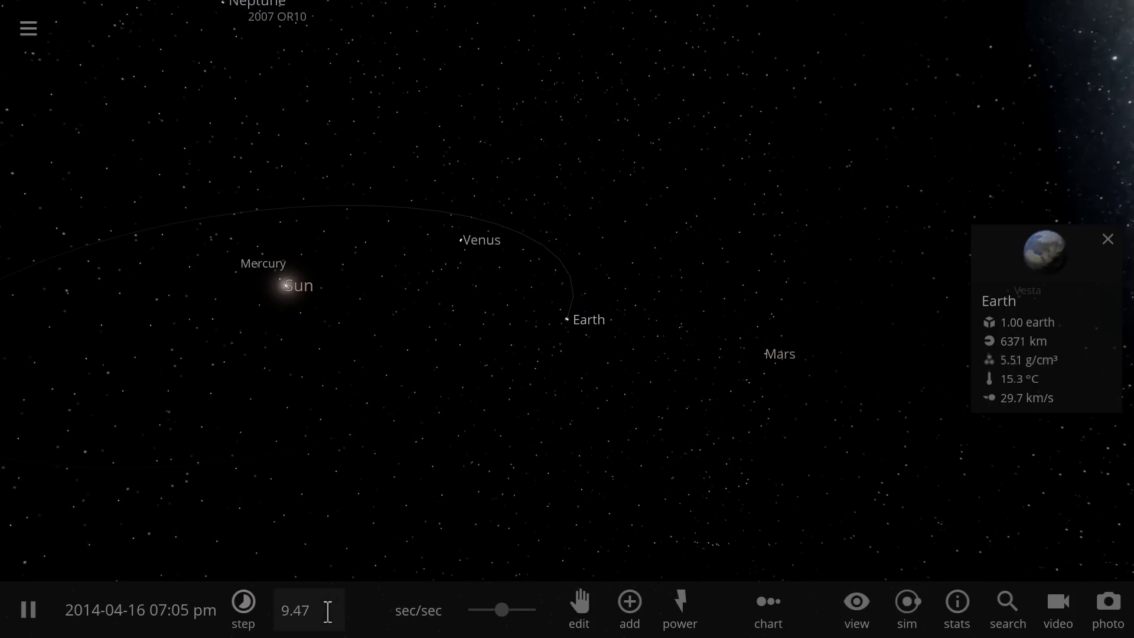
pyautogui.scroll(-5, 442, 461)
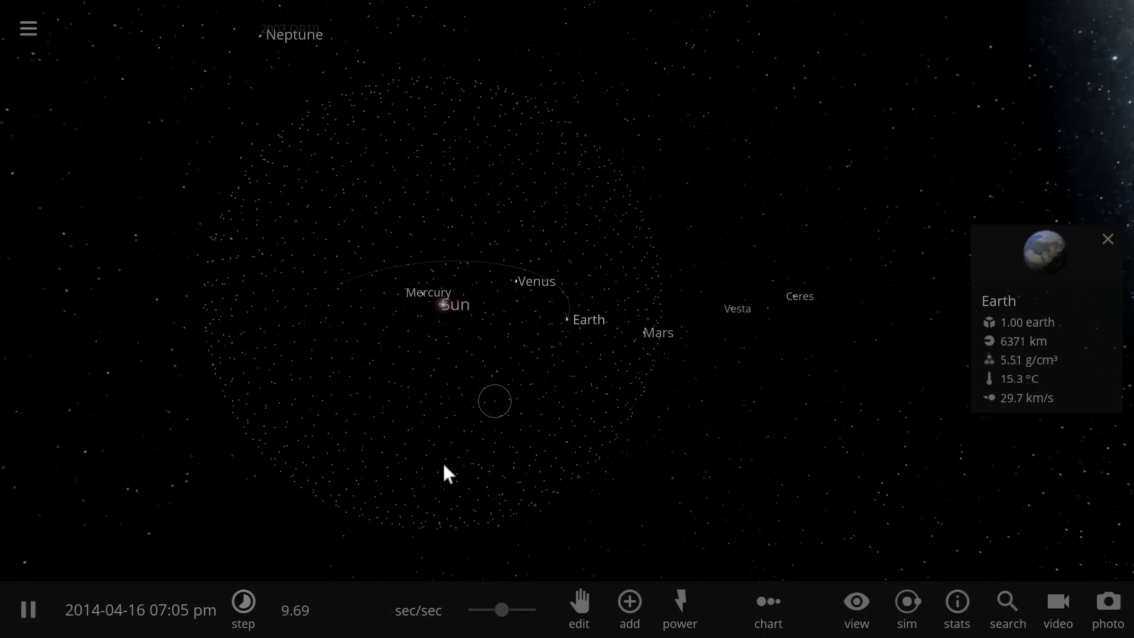
pyautogui.scroll(-10, 431, 465)
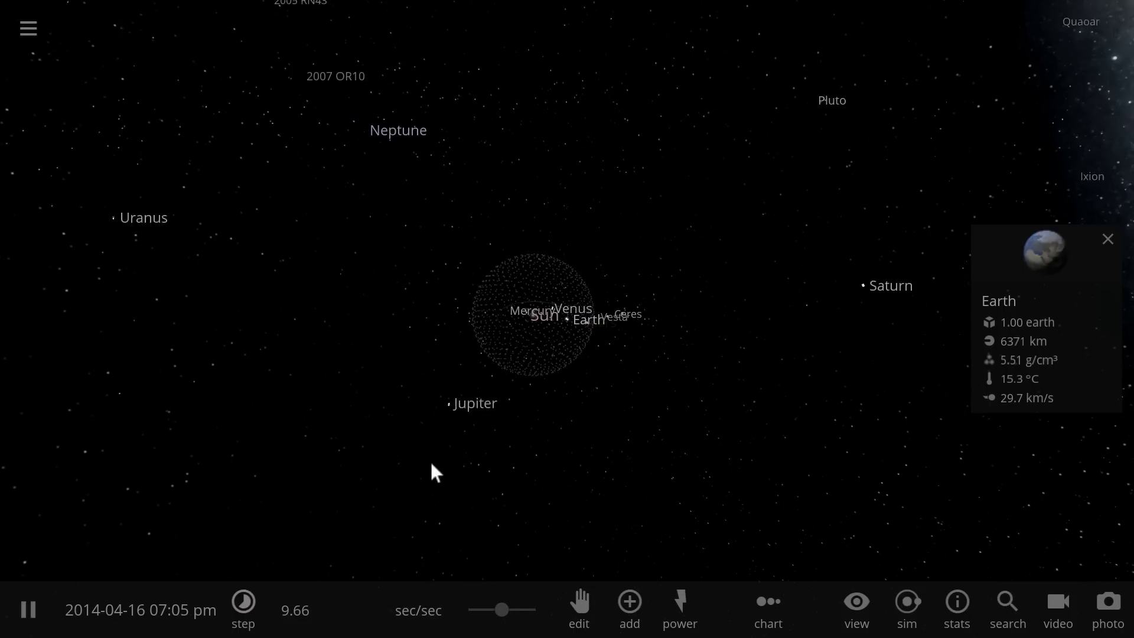
pyautogui.scroll(5, 432, 464)
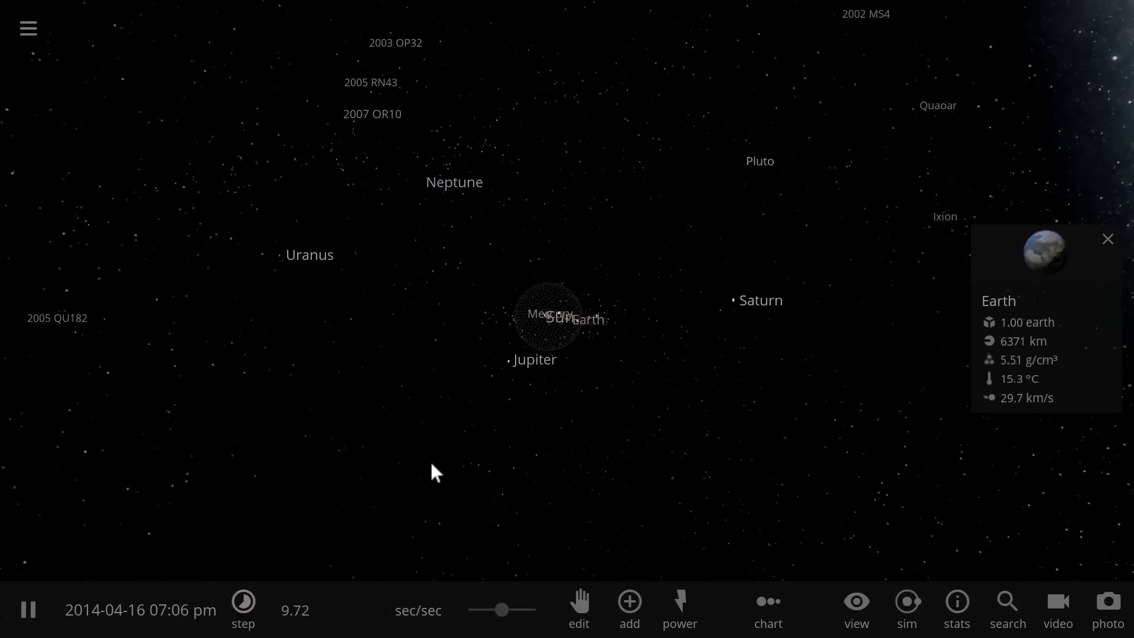
# Set the simulation speed to 100 sec/sec.
pyautogui.click(301, 611)
pyautogui.write('1')
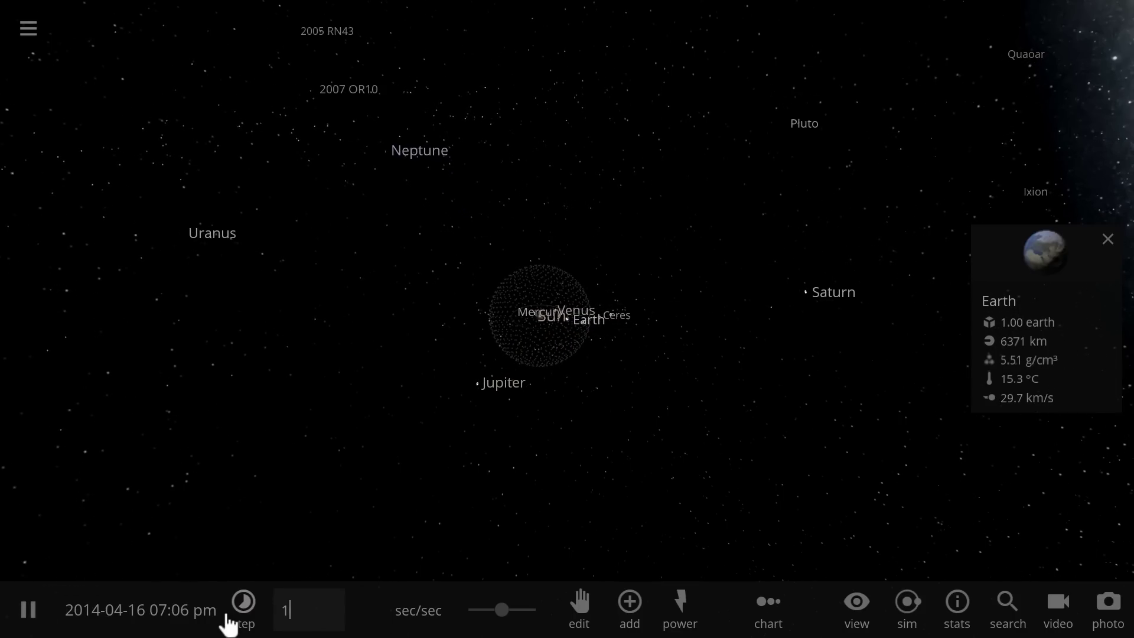
pyautogui.write('.00')
pyautogui.press('Return')
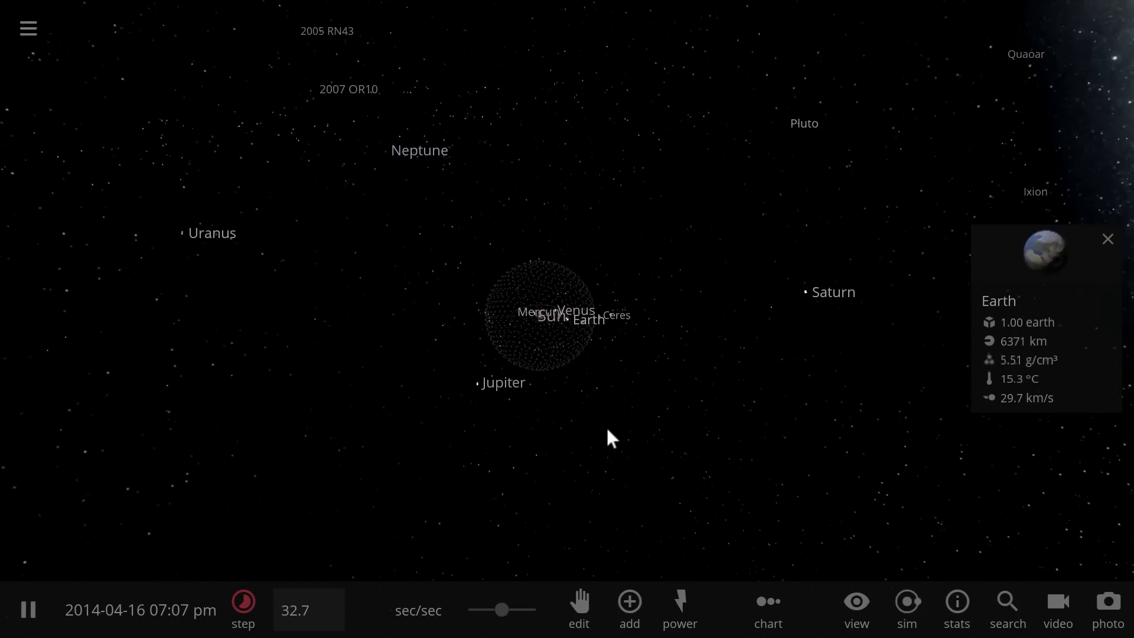
# Select Pluto and compare the light-speed particle sphere with Pluto's orbit and the outer planets from several distances.
pyautogui.moveTo(606, 427); pyautogui.dragTo(653, 411)
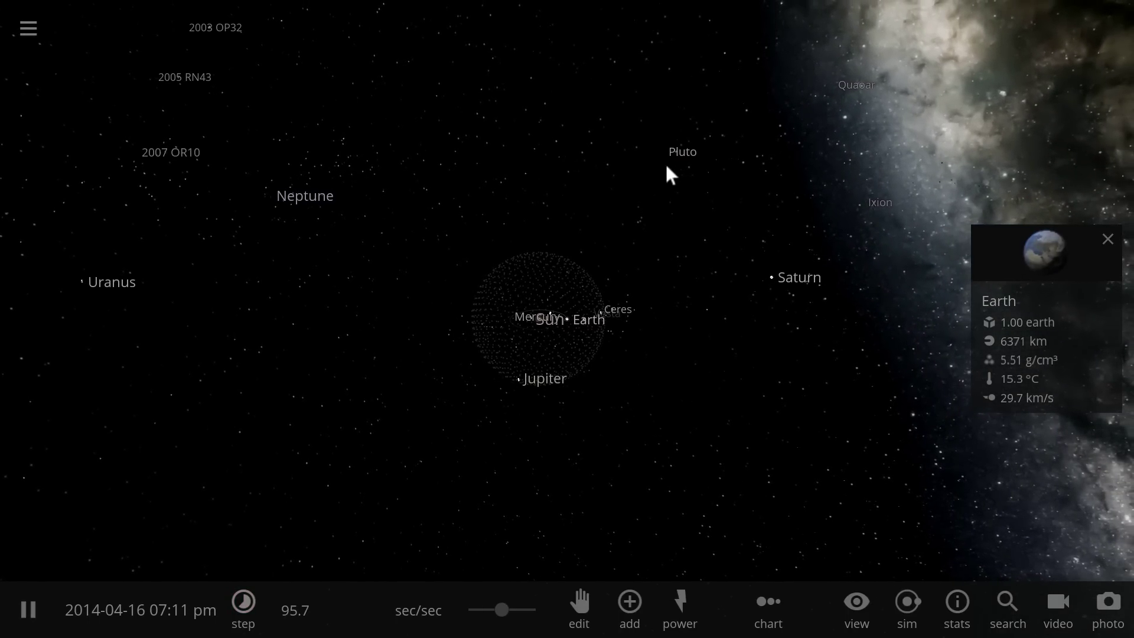
pyautogui.click(677, 150)
pyautogui.moveTo(688, 321); pyautogui.dragTo(623, 393)
pyautogui.scroll(5, 623, 394)
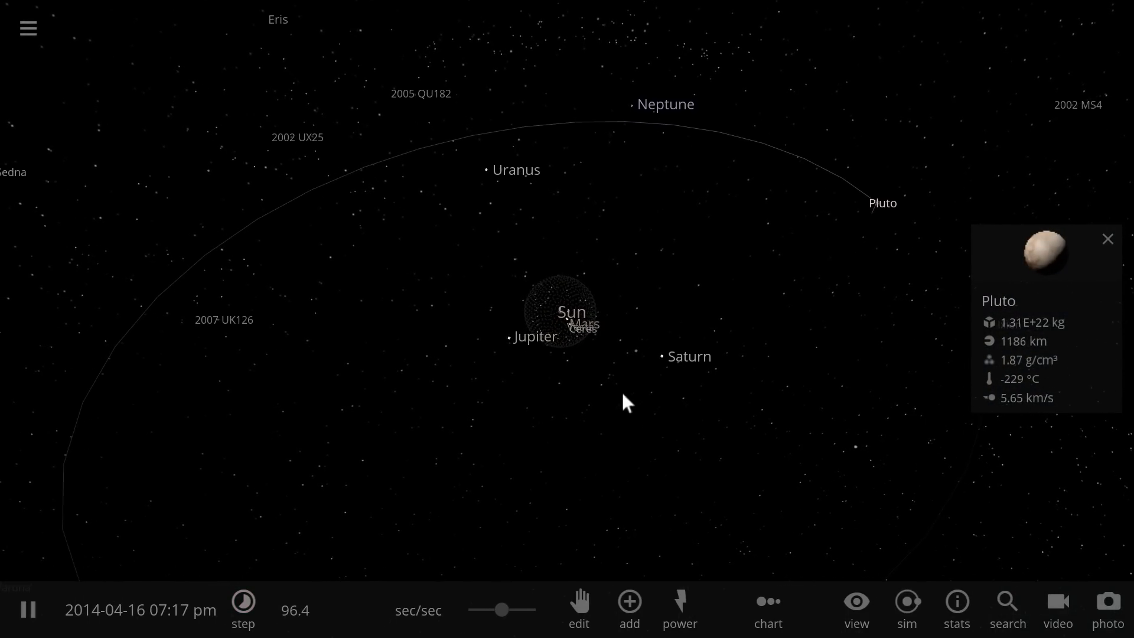
pyautogui.scroll(-5, 777, 313)
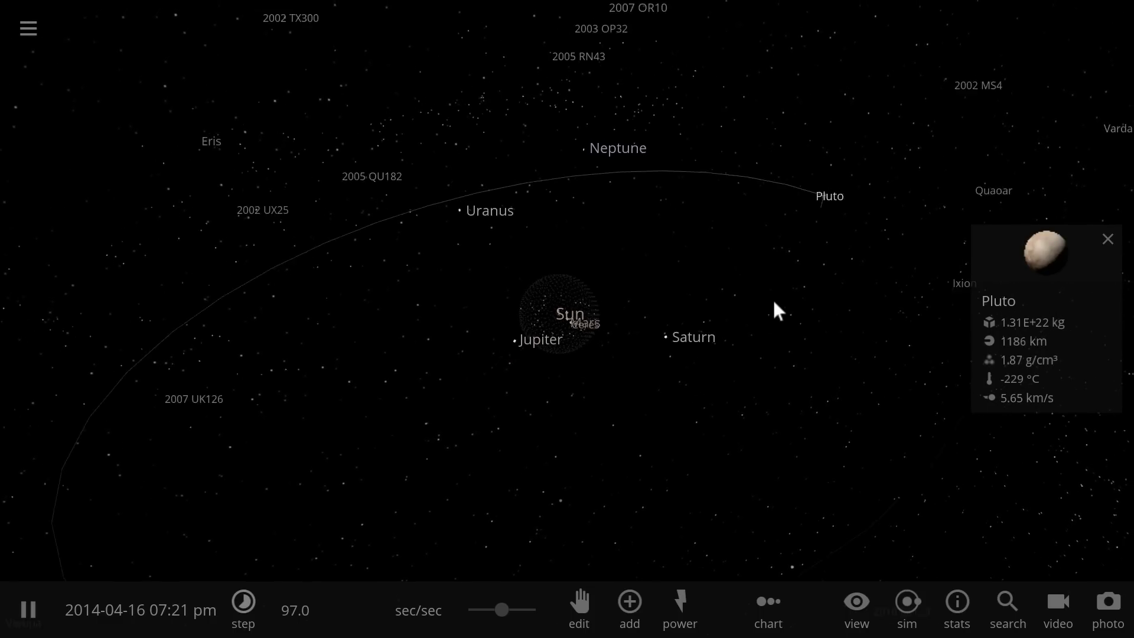
pyautogui.moveTo(775, 303); pyautogui.dragTo(746, 301)
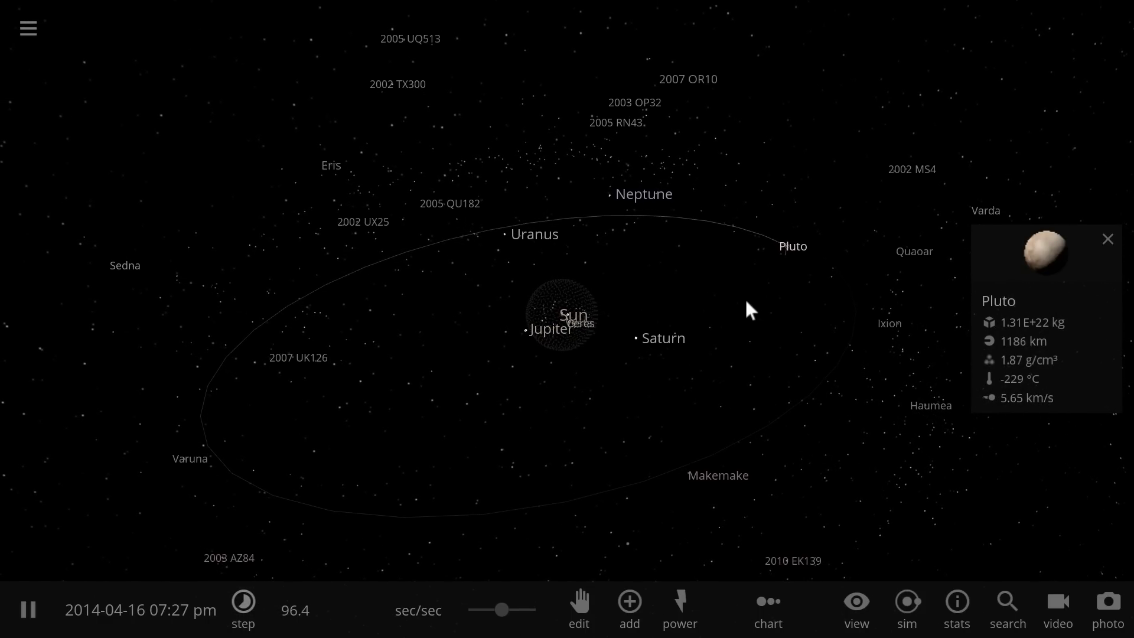
pyautogui.moveTo(751, 311); pyautogui.dragTo(782, 300)
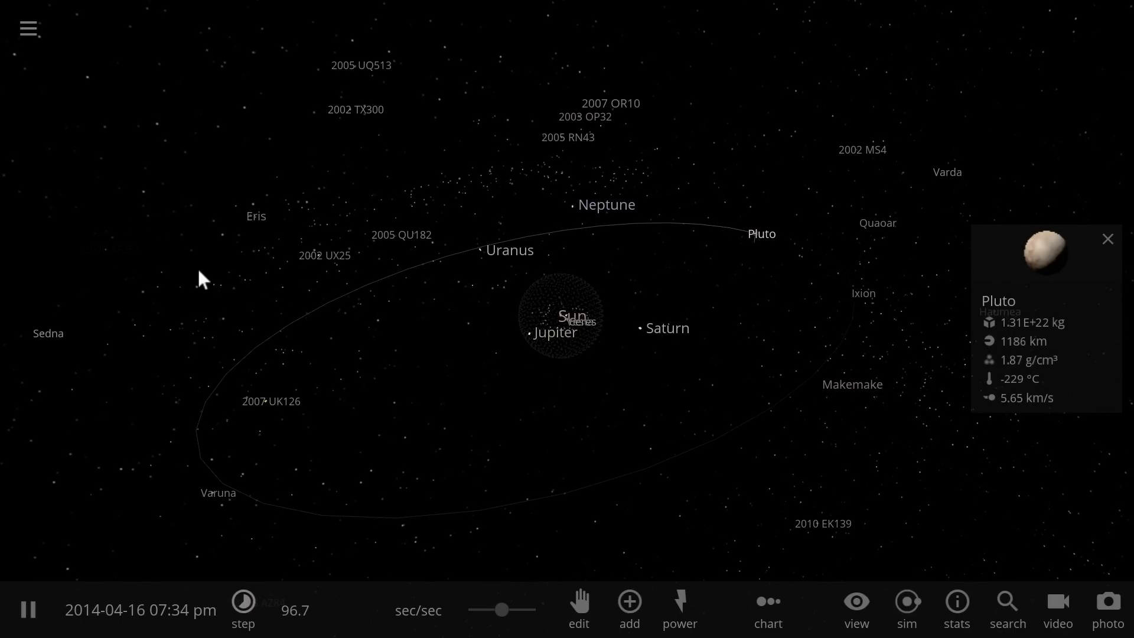
# Select one of the light-speed particles and follow the sphere's expansion between Jupiter and Saturn from different angles.
pyautogui.scroll(3, 475, 309)
pyautogui.scroll(3, 552, 298)
pyautogui.moveTo(541, 293); pyautogui.dragTo(721, 263)
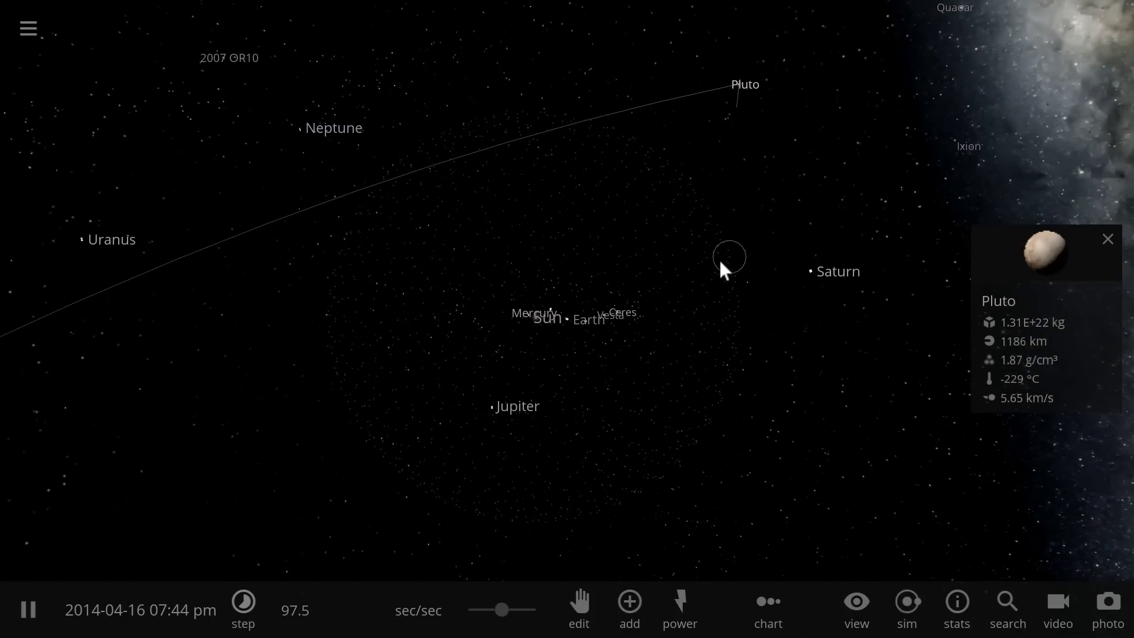
pyautogui.moveTo(706, 224); pyautogui.dragTo(755, 197)
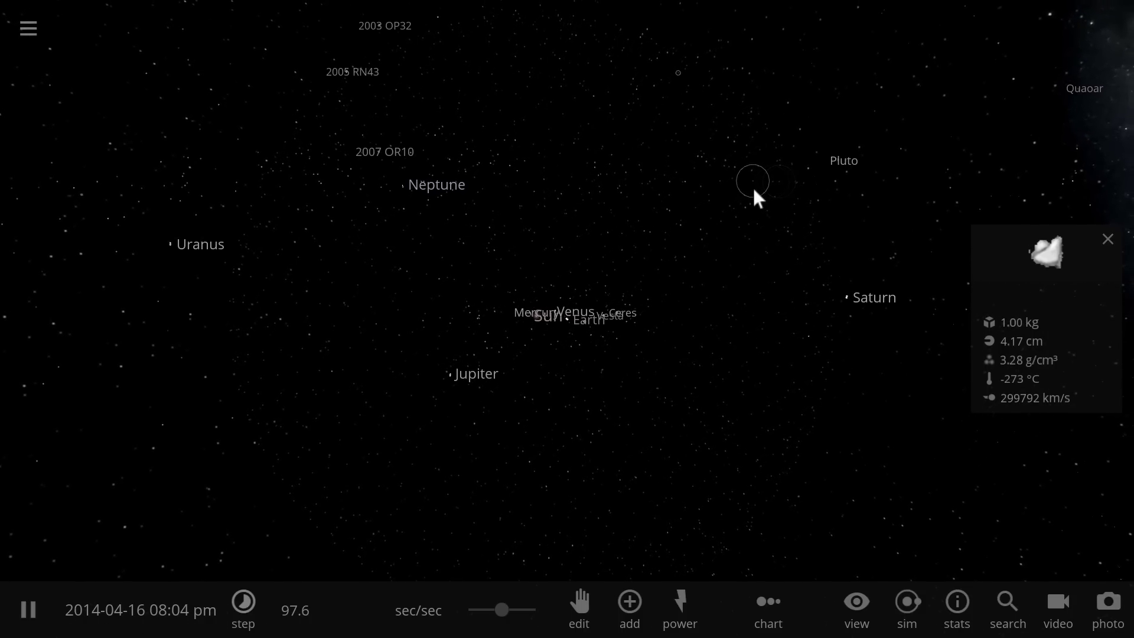
pyautogui.moveTo(604, 361); pyautogui.dragTo(684, 308)
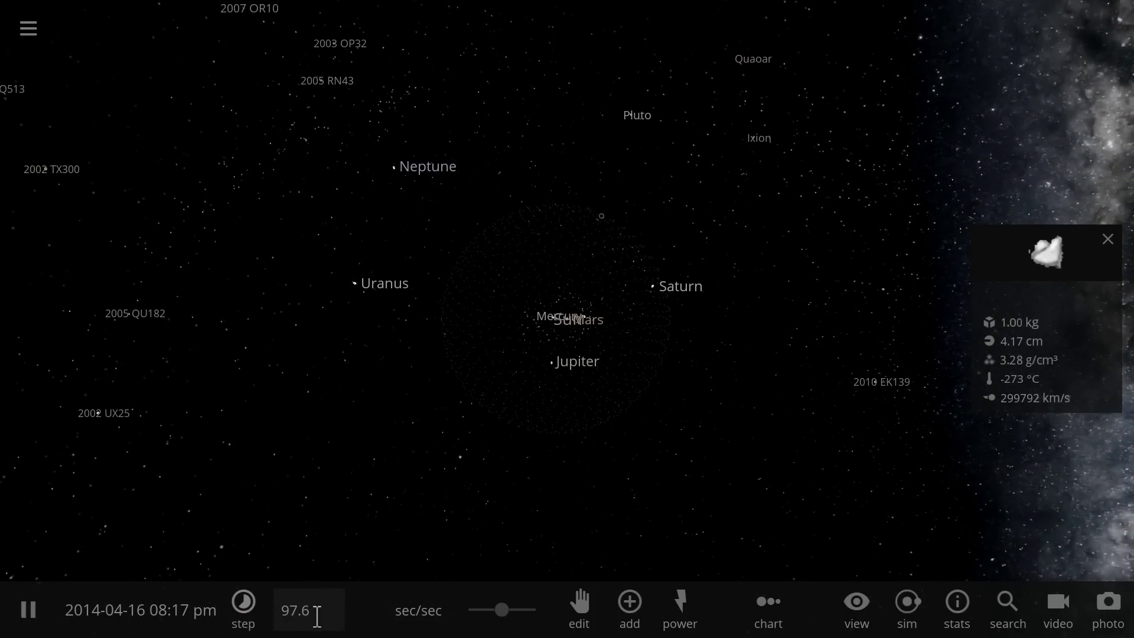
pyautogui.moveTo(549, 324); pyautogui.dragTo(486, 316)
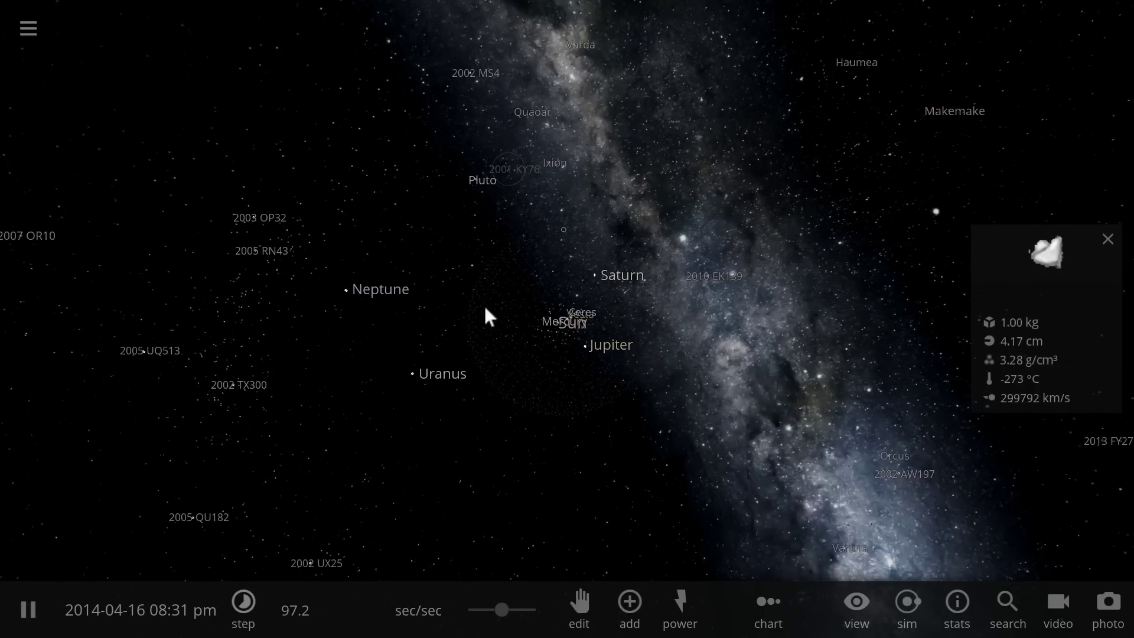
# Raise the simulation speed to about 1000 sec/sec and follow the light particles out towards Pluto and the outer dwarf planets.
pyautogui.click(304, 615)
pyautogui.write('1000')
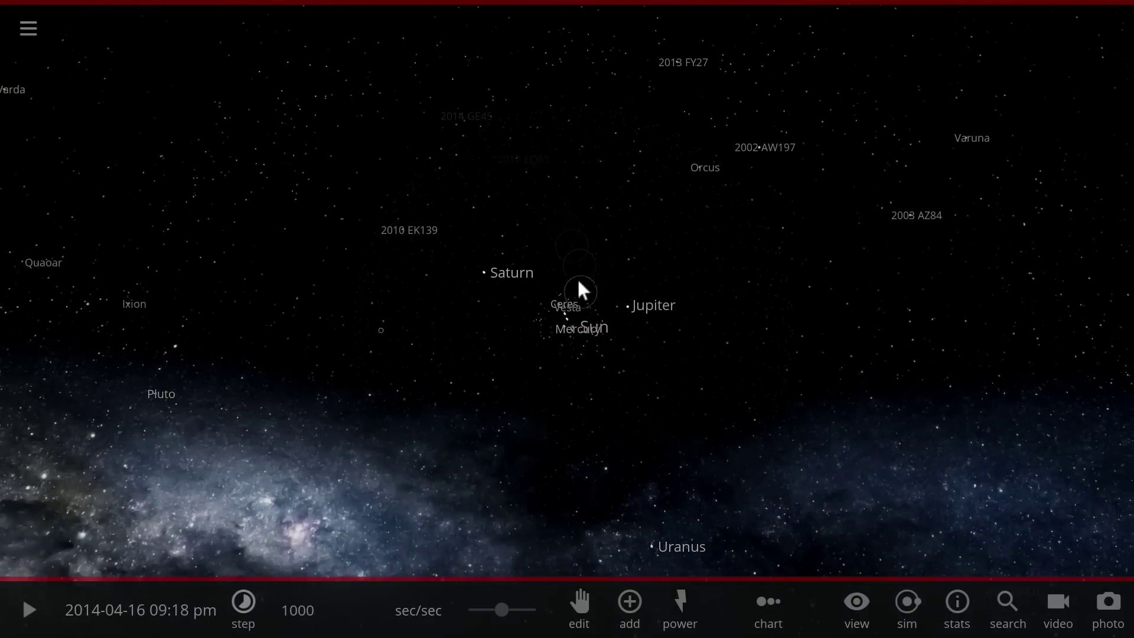
pyautogui.press('space')
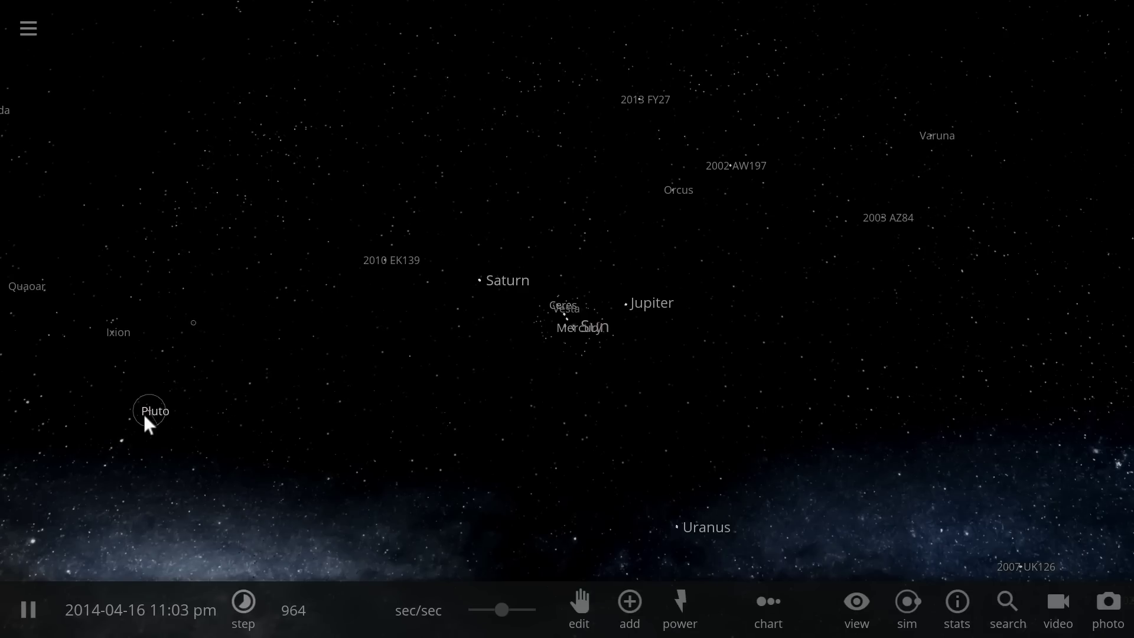
pyautogui.scroll(-5, 156, 408)
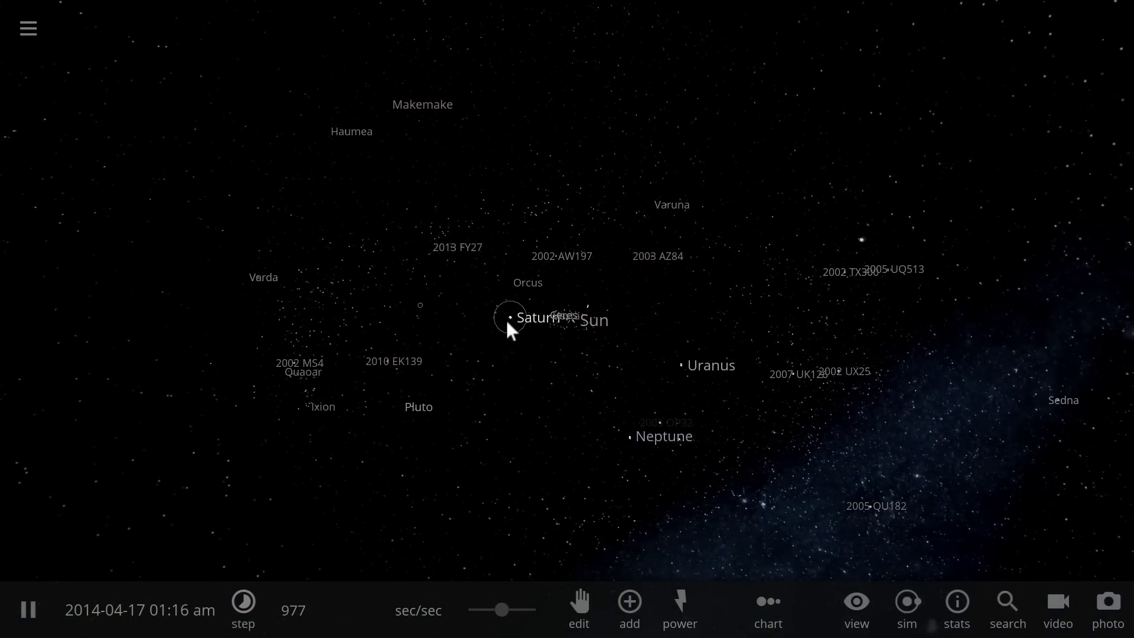
pyautogui.scroll(3, 505, 318)
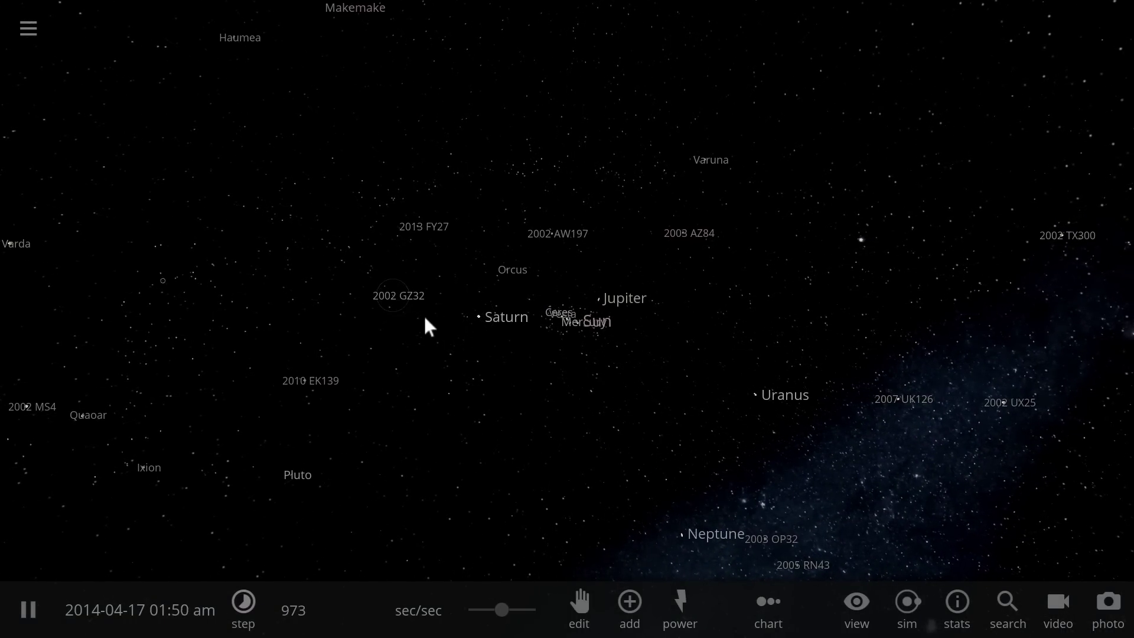
# Open the historical simulation "Voyager 1 & Jupiter in 1979" and view the spacecraft near Jupiter's moons.
pyautogui.click(26, 32)
pyautogui.write('v')
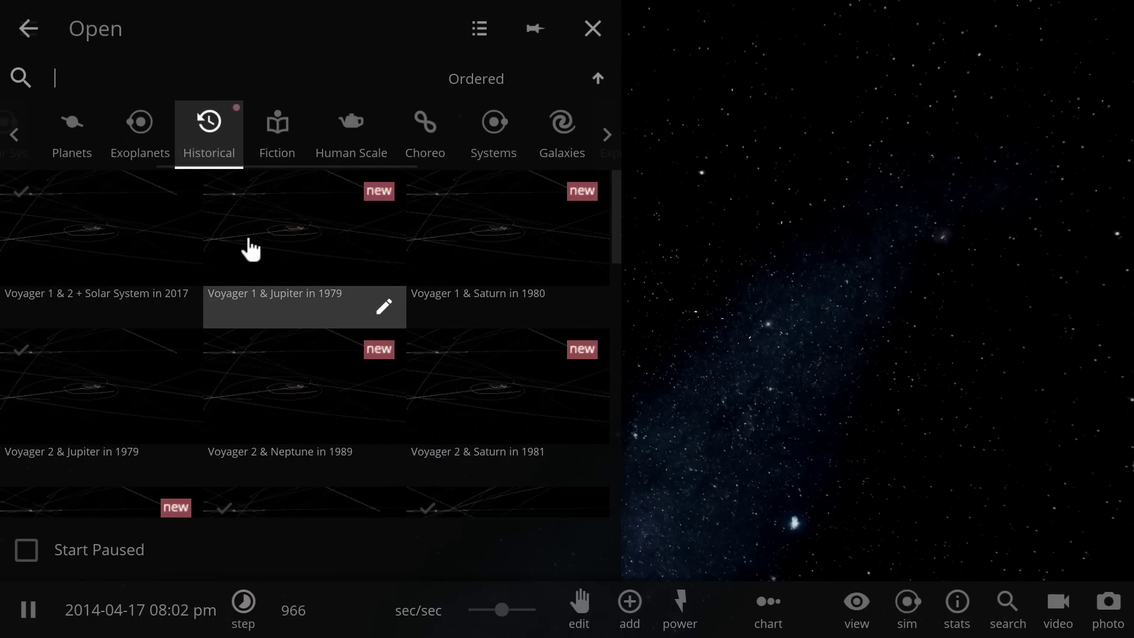
pyautogui.moveTo(248, 245)
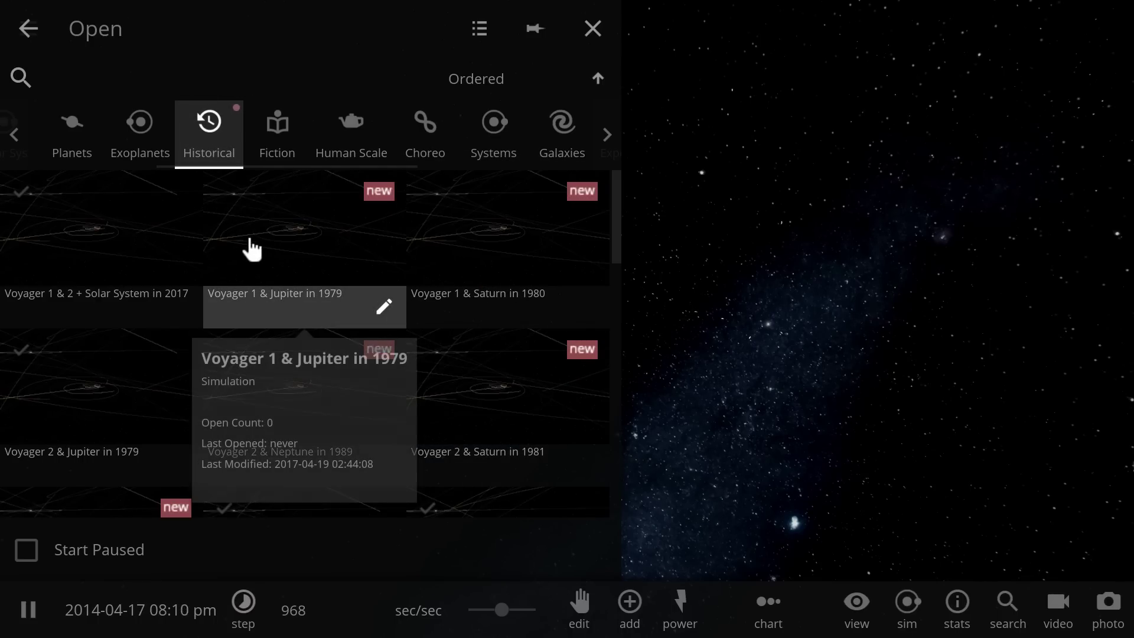
pyautogui.click(311, 231)
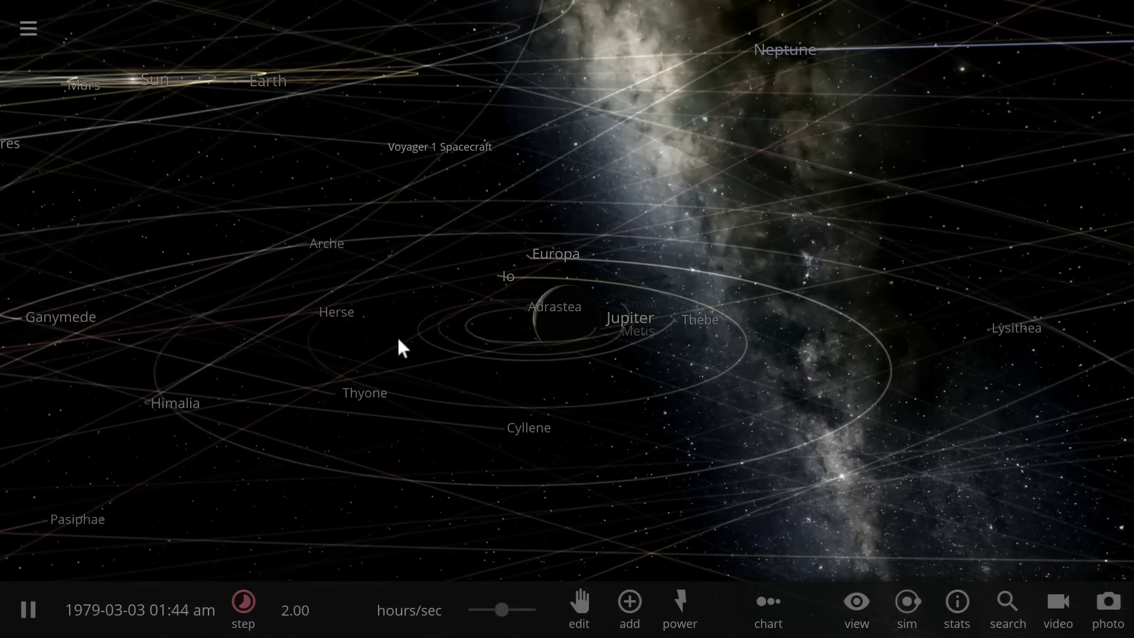
pyautogui.moveTo(397, 337); pyautogui.dragTo(420, 368)
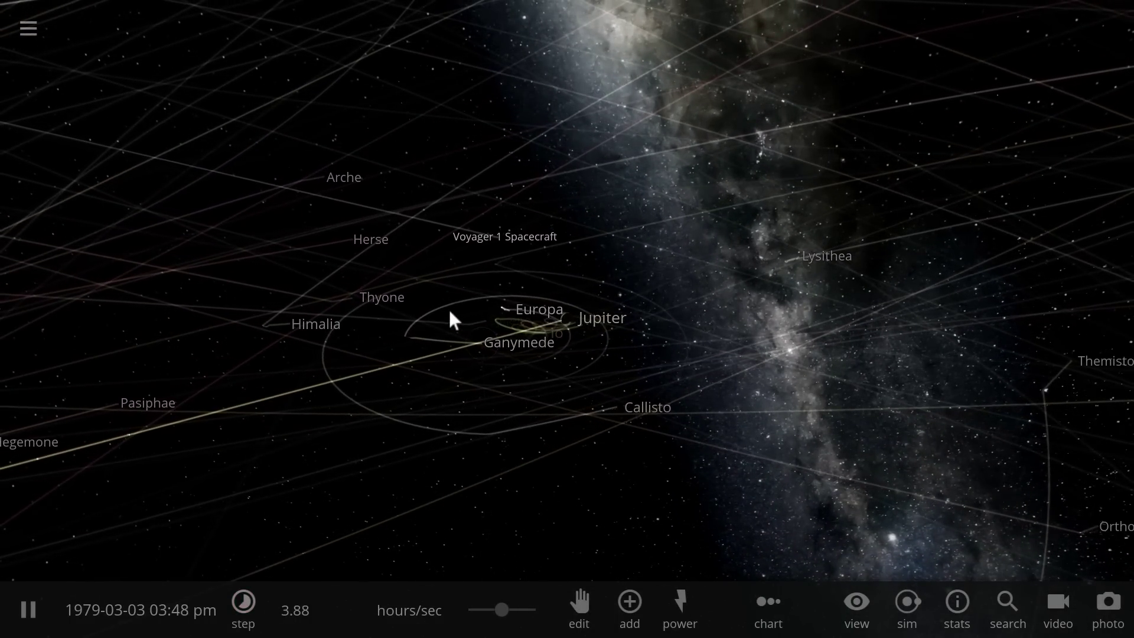
# Open the historical simulation "Voyager 1 & Saturn in 1980" and view the spacecraft near Saturn's moons.
pyautogui.click(28, 29)
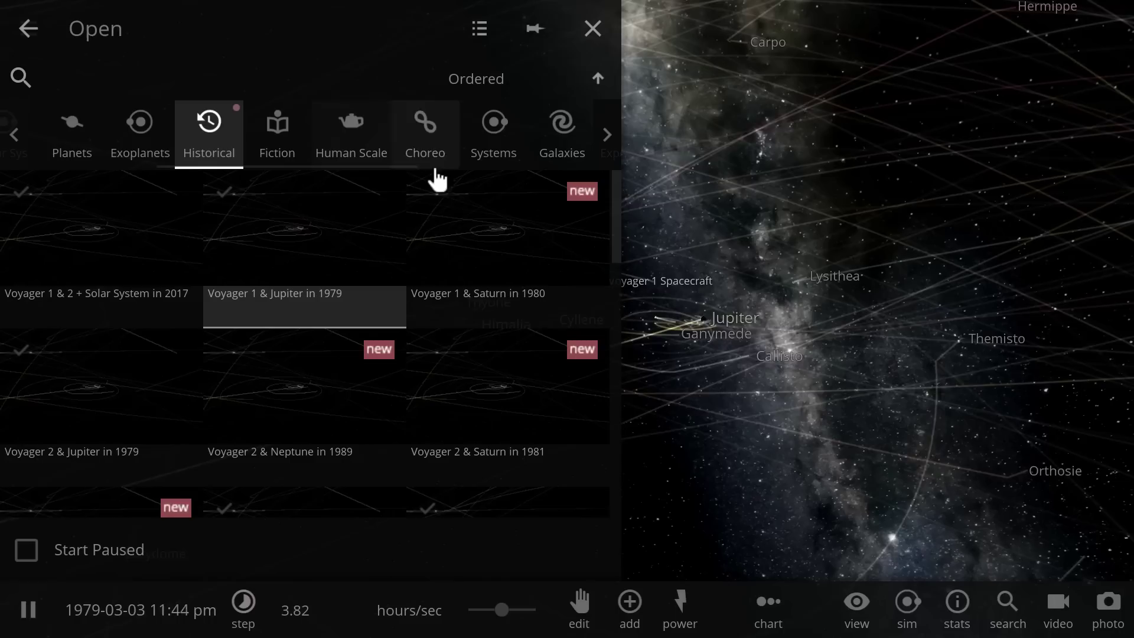
pyautogui.click(496, 233)
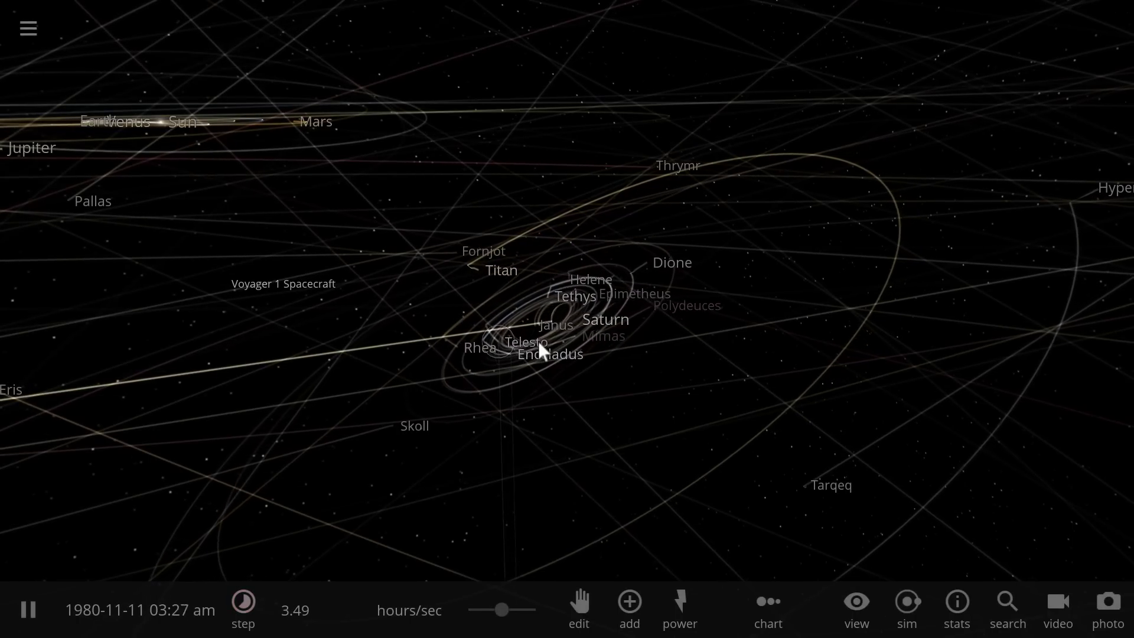
pyautogui.click(512, 334)
# Open the historical simulation "Voyager 1 & 2 + Solar System in 2017" and view both spacecraft against the planetary orbits.
pyautogui.click(30, 27)
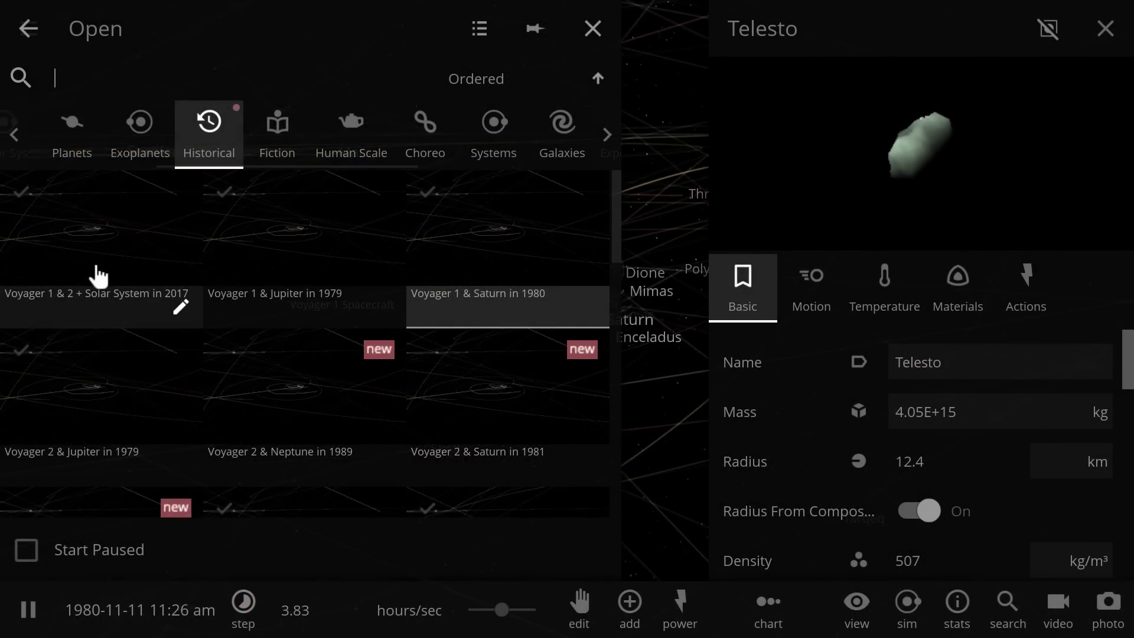
pyautogui.click(80, 242)
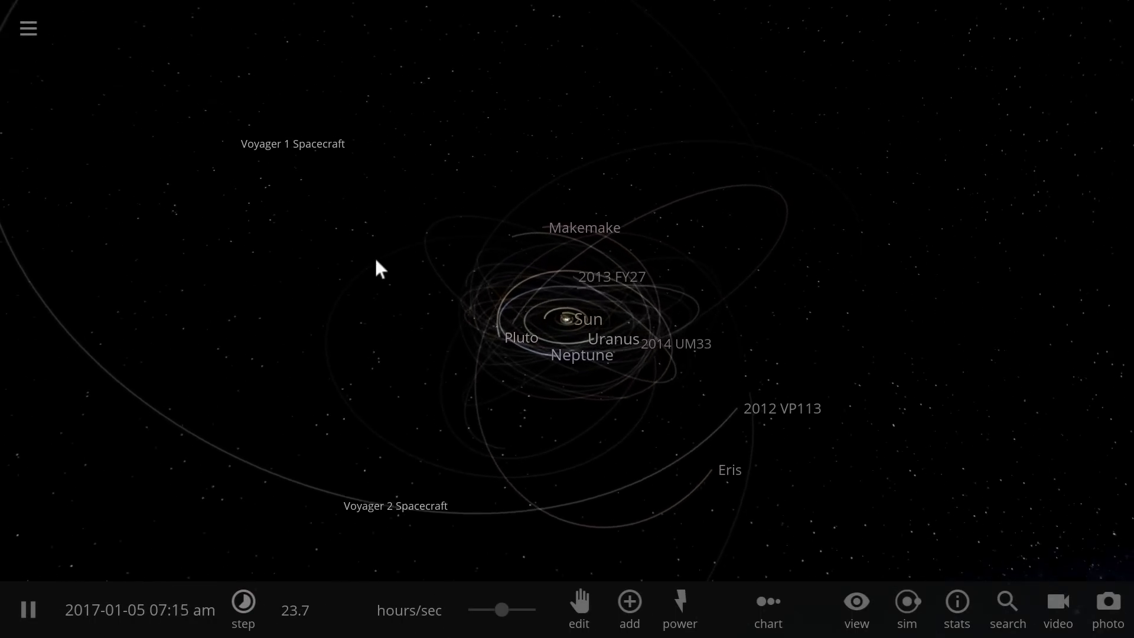
pyautogui.moveTo(372, 292); pyautogui.dragTo(321, 260)
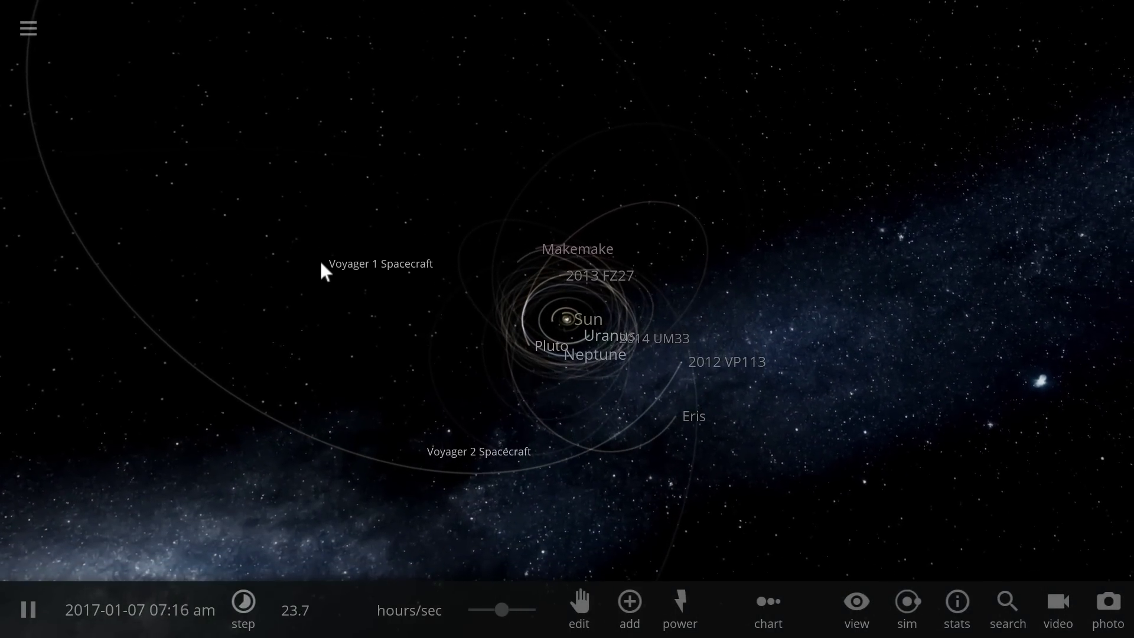
pyautogui.moveTo(458, 248); pyautogui.dragTo(448, 253)
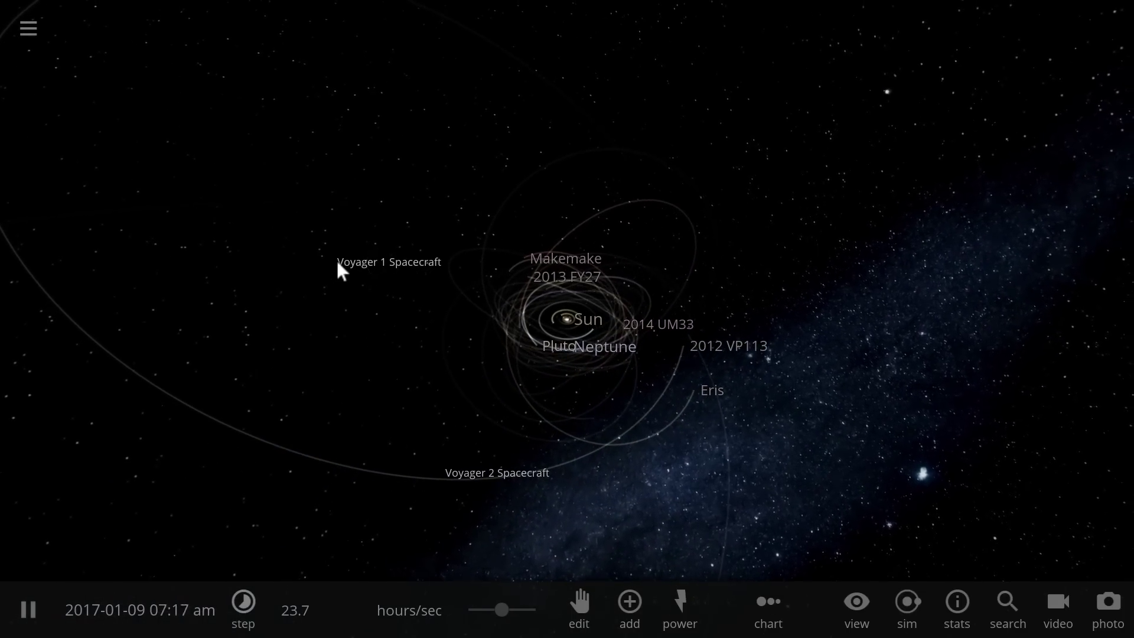
pyautogui.moveTo(339, 273); pyautogui.dragTo(466, 241)
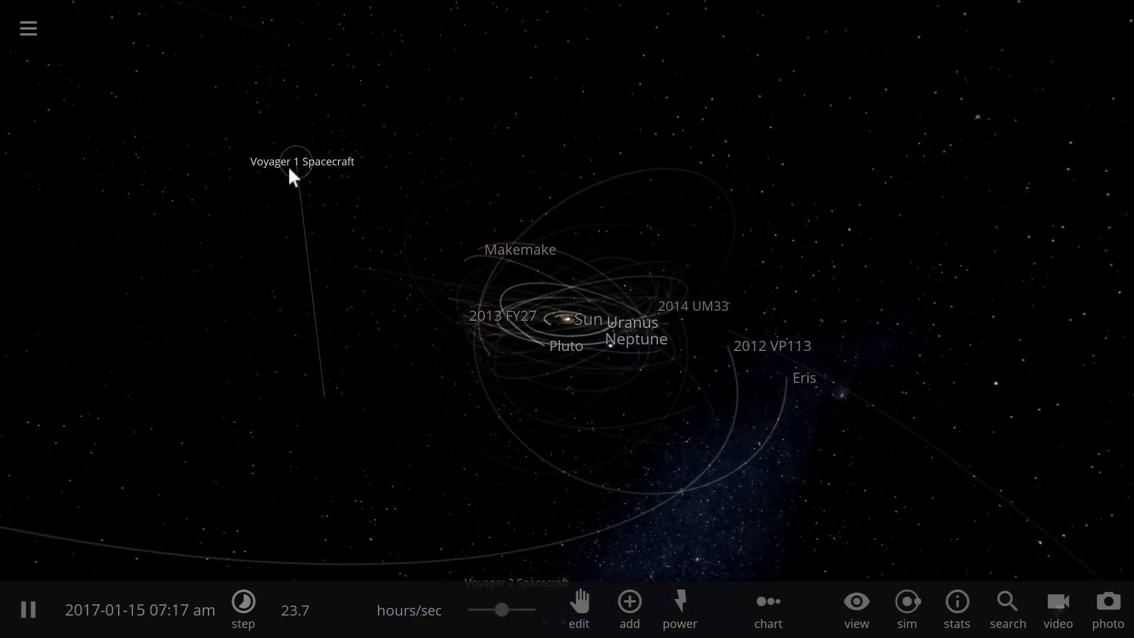
# Focus on the Voyager 1 spacecraft and show its Distance to Host in light seconds in its motion properties.
pyautogui.click(275, 163)
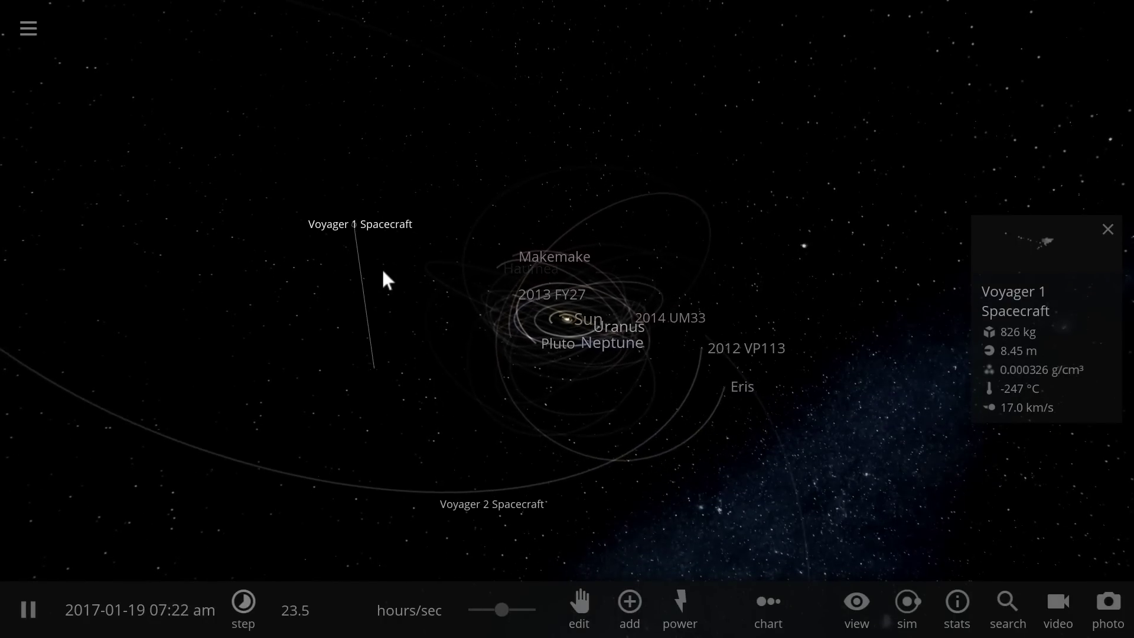
pyautogui.doubleClick(376, 218)
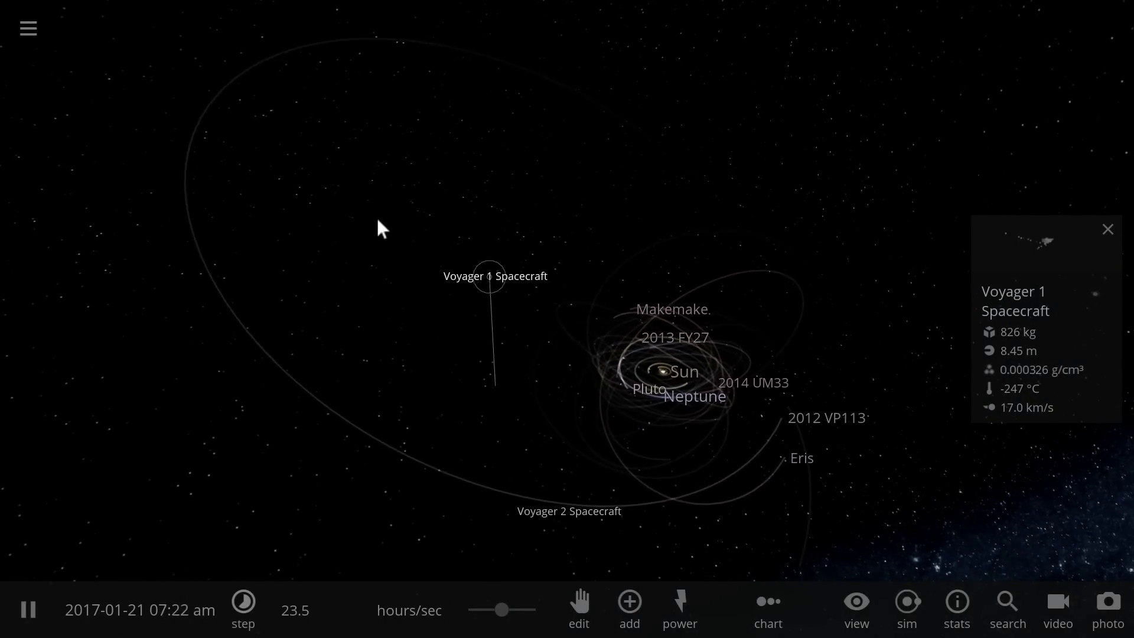
pyautogui.moveTo(532, 304); pyautogui.dragTo(766, 313)
pyautogui.scroll(3, 612, 304)
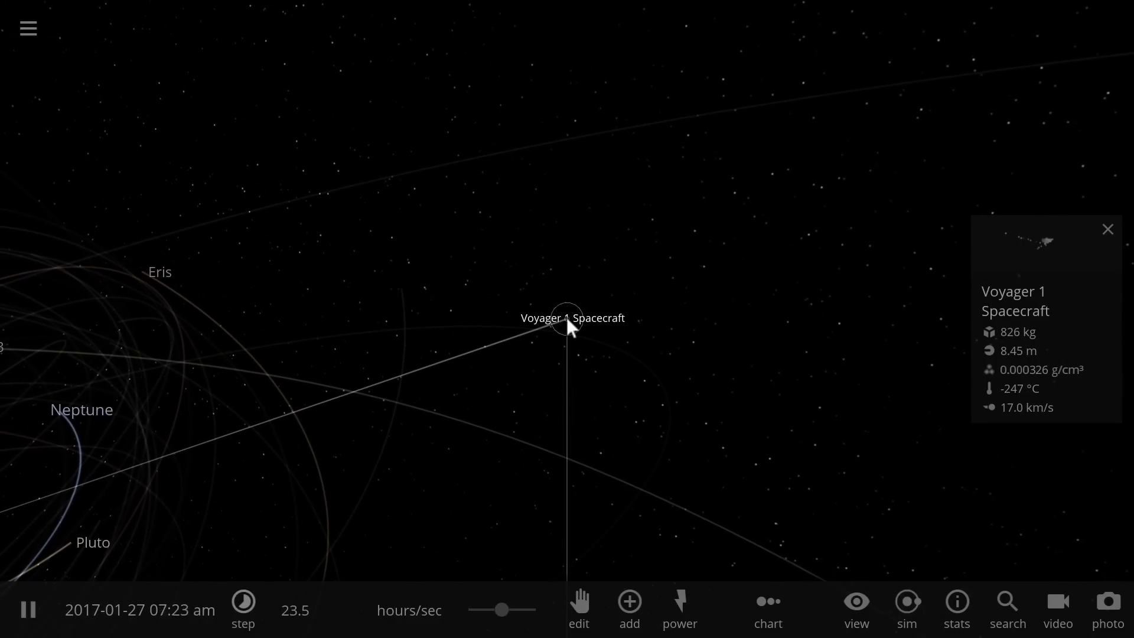
pyautogui.scroll(5, 568, 318)
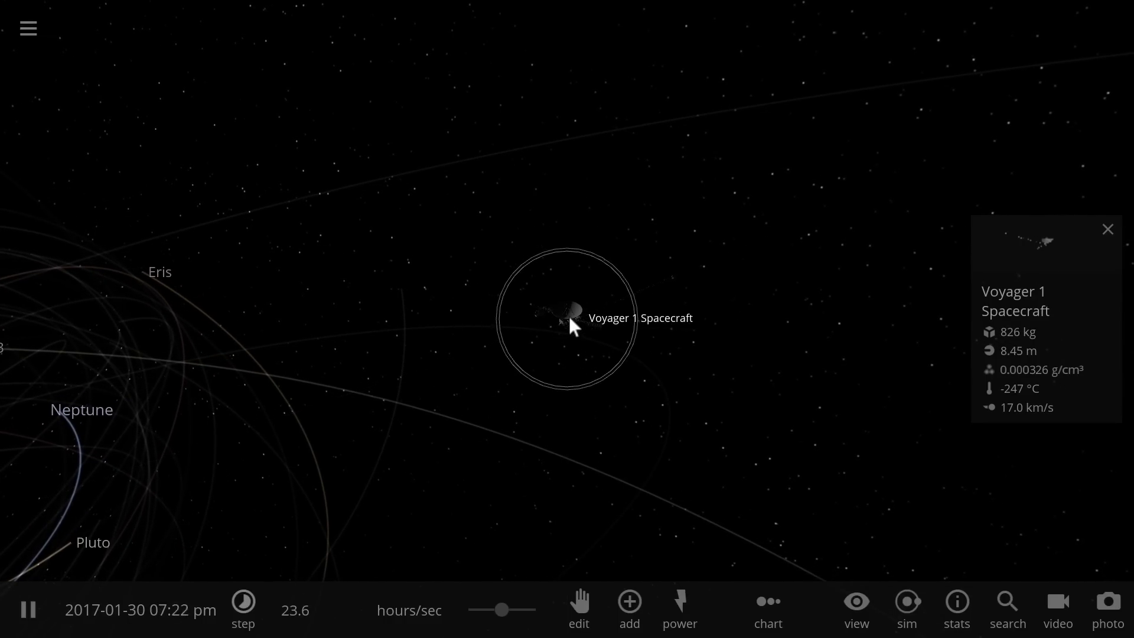
pyautogui.scroll(-5, 471, 332)
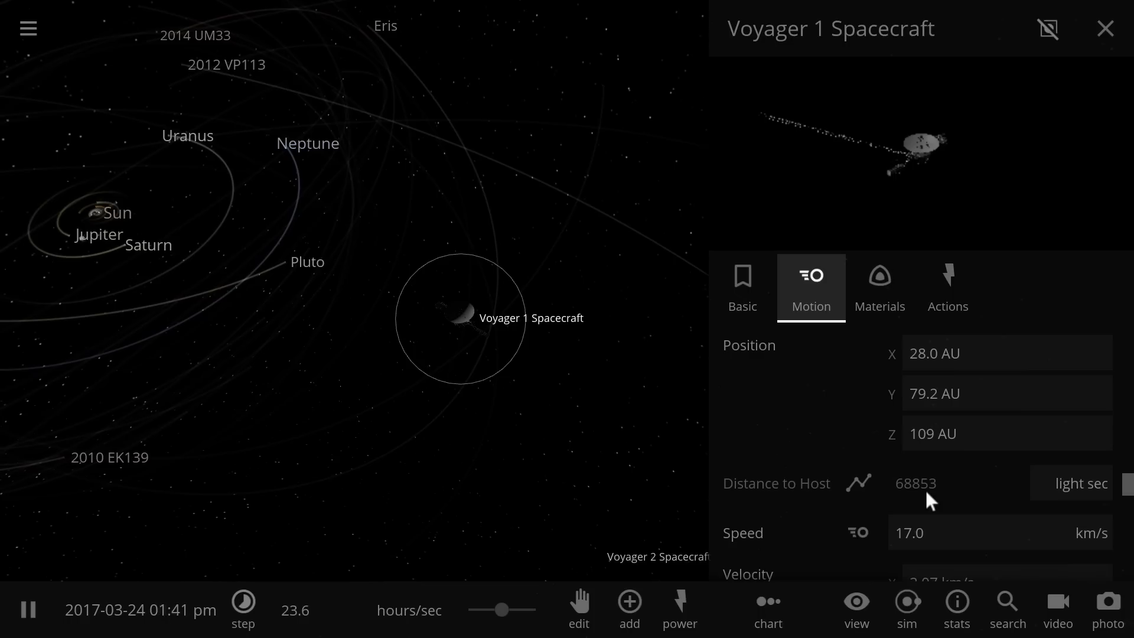
pyautogui.moveTo(574, 446); pyautogui.dragTo(546, 439)
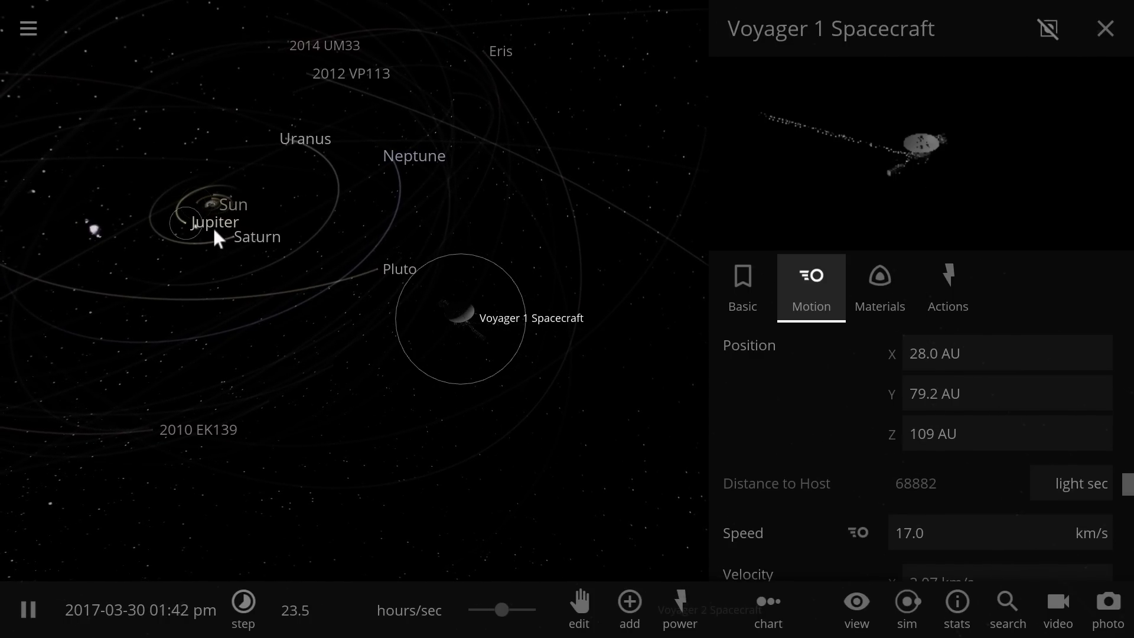
# Select Earth among the inner planets, show its Distance to Host in light seconds, and close its properties.
pyautogui.click(214, 225)
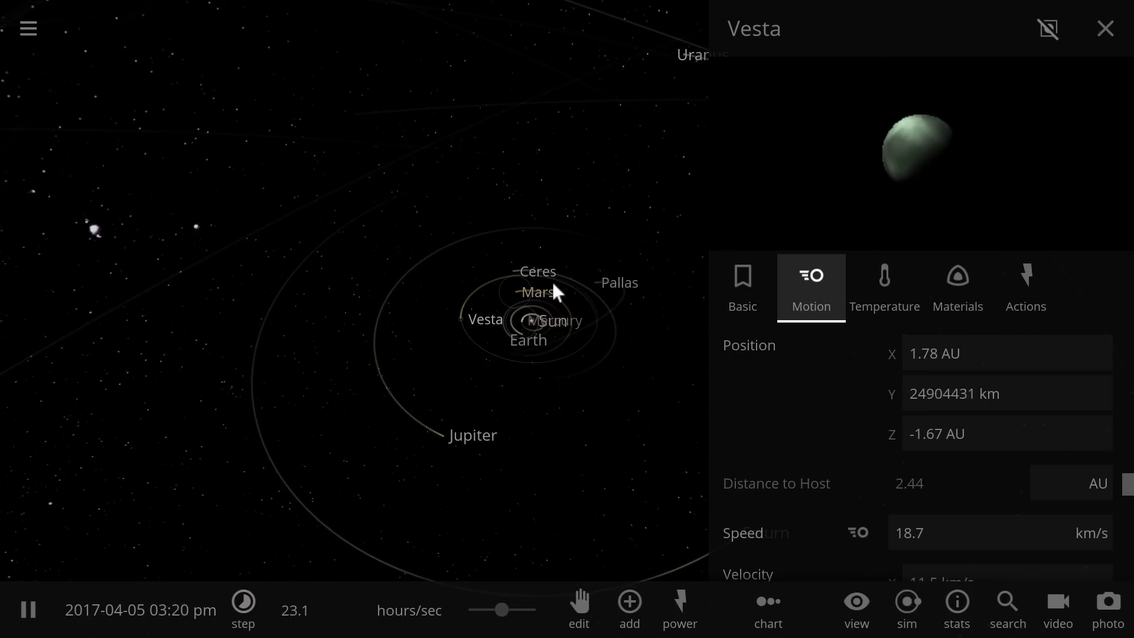
pyautogui.scroll(4, 526, 334)
pyautogui.scroll(-2, 566, 360)
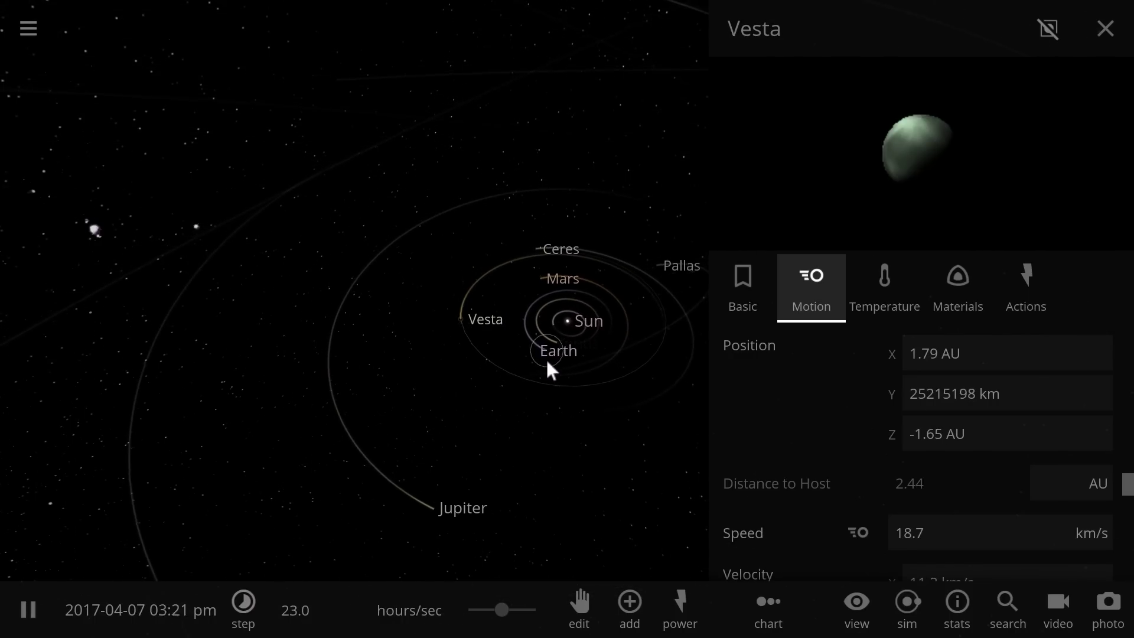
pyautogui.click(545, 354)
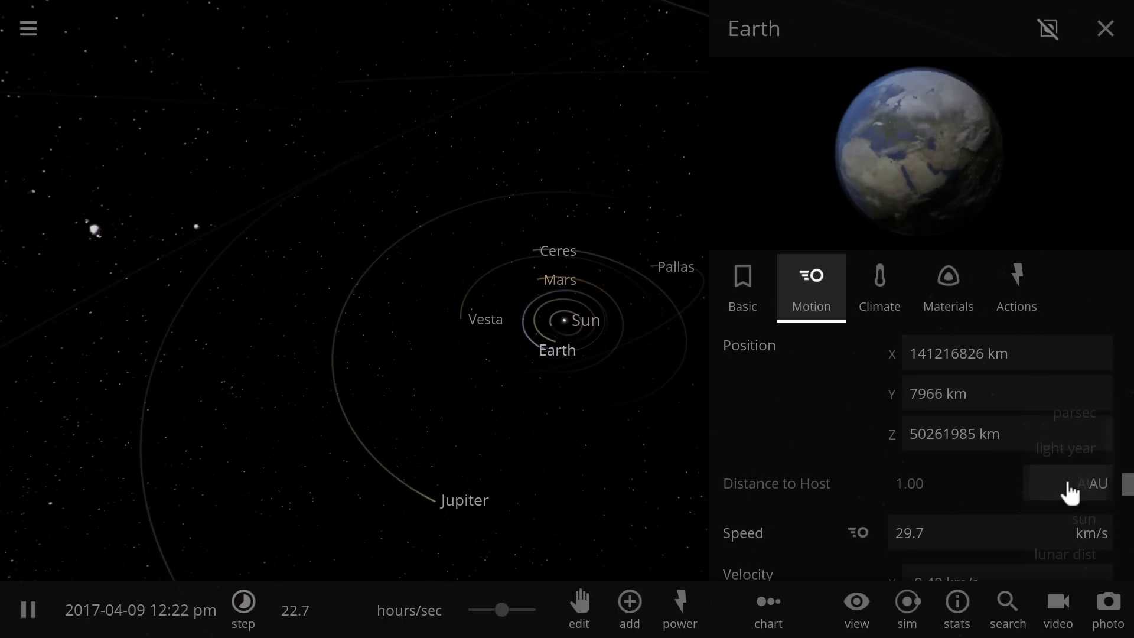
pyautogui.click(1072, 484)
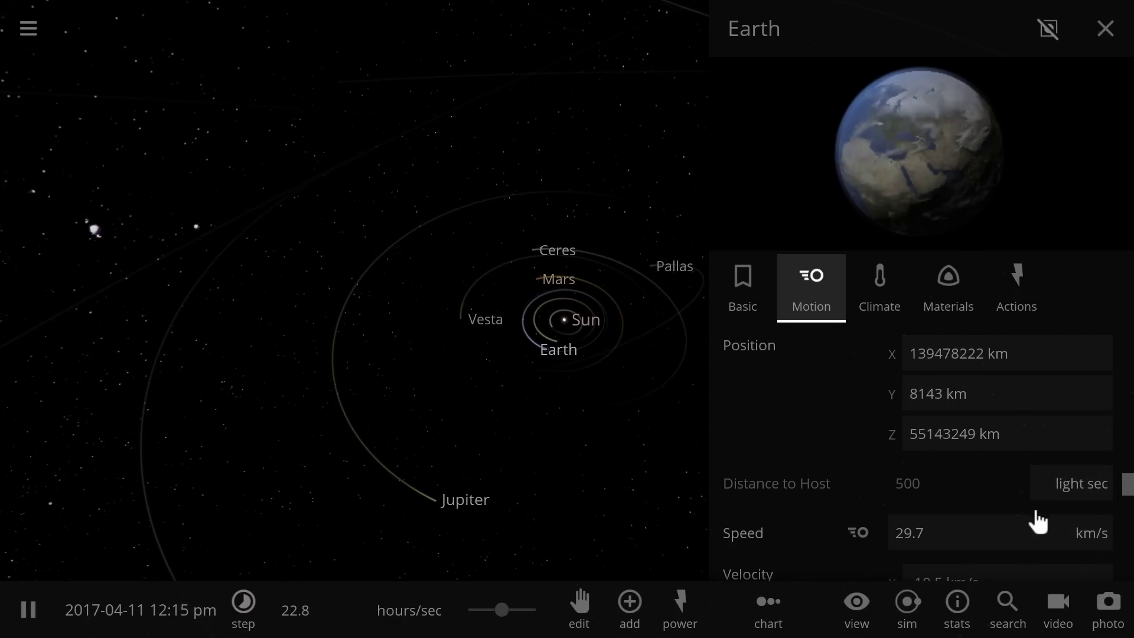
pyautogui.moveTo(512, 385); pyautogui.dragTo(585, 390)
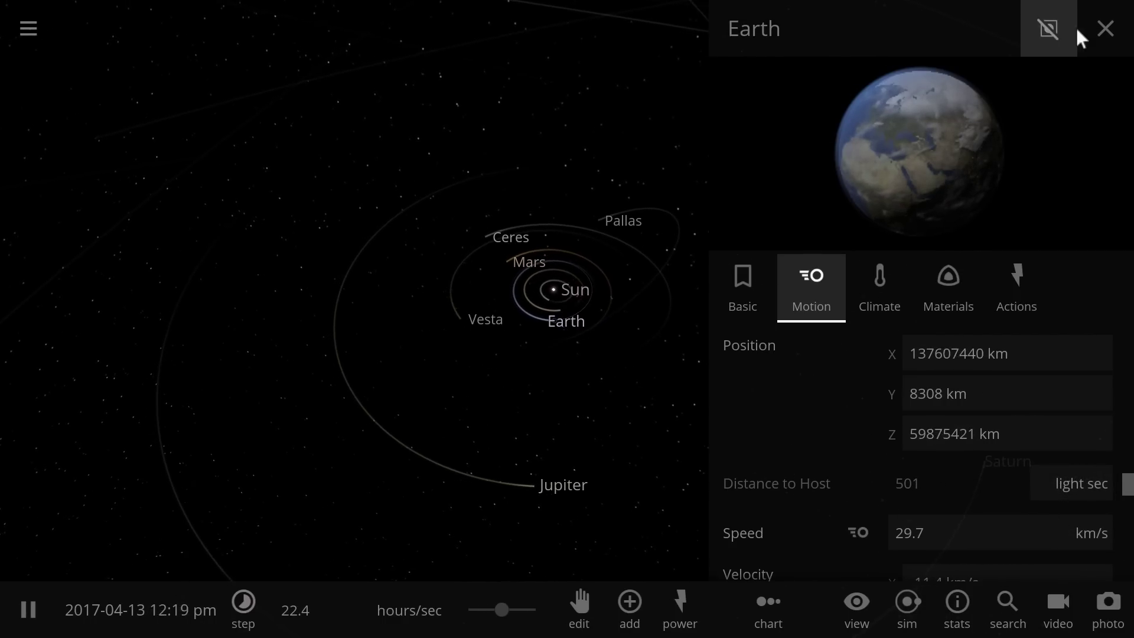
pyautogui.click(1106, 30)
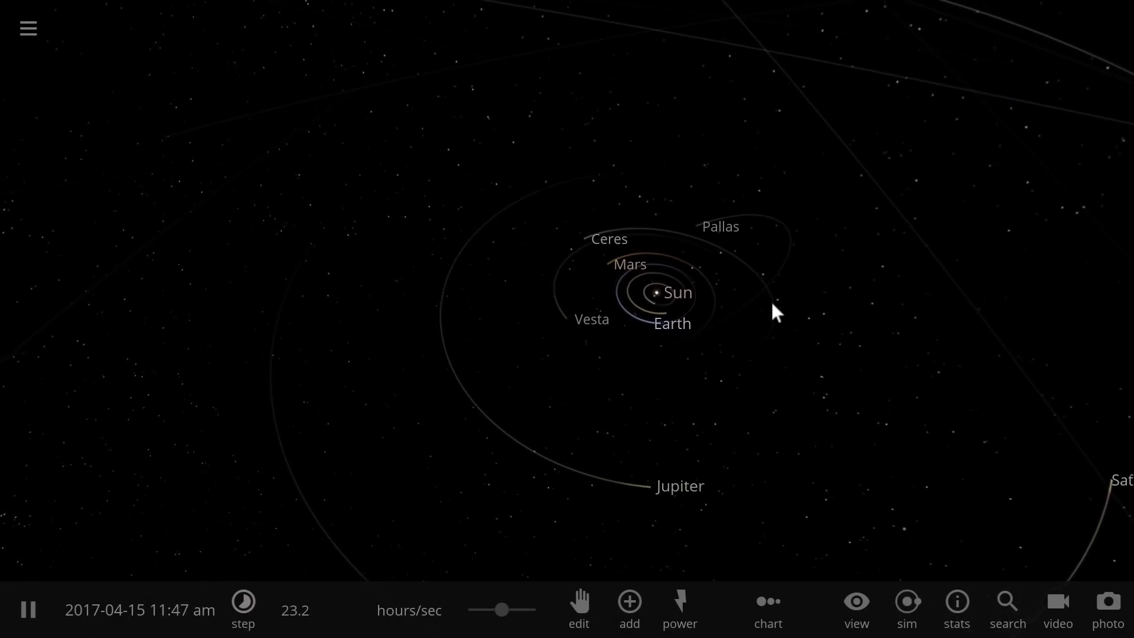
# Focus on Earth among the inner planets and view its orbit close up beside that of Venus.
pyautogui.moveTo(772, 317); pyautogui.dragTo(843, 275)
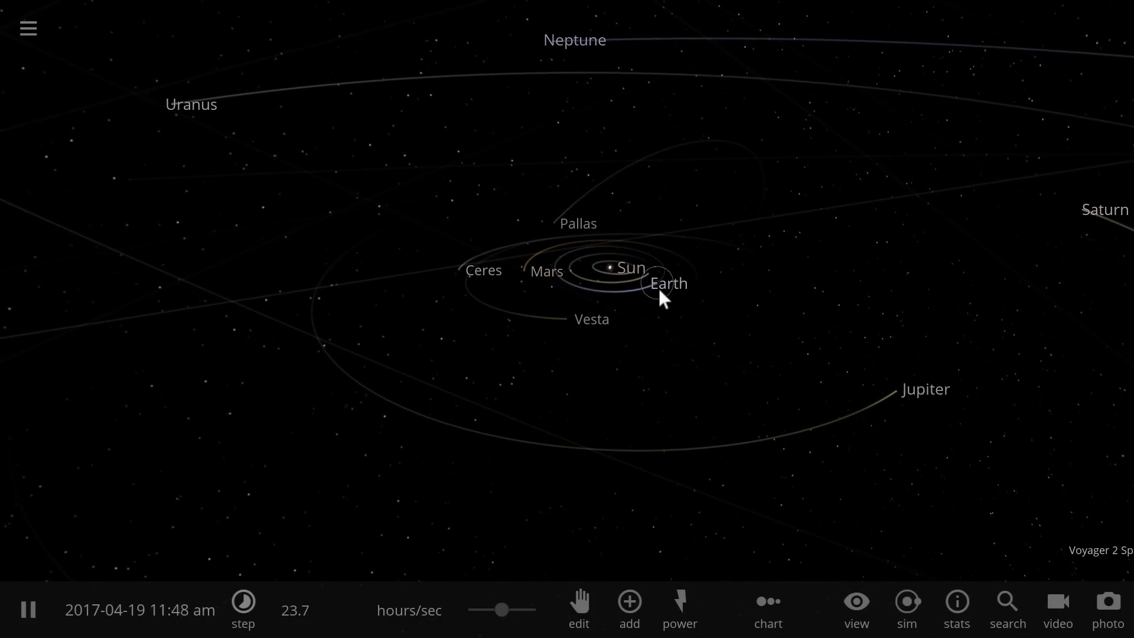
pyautogui.click(659, 291)
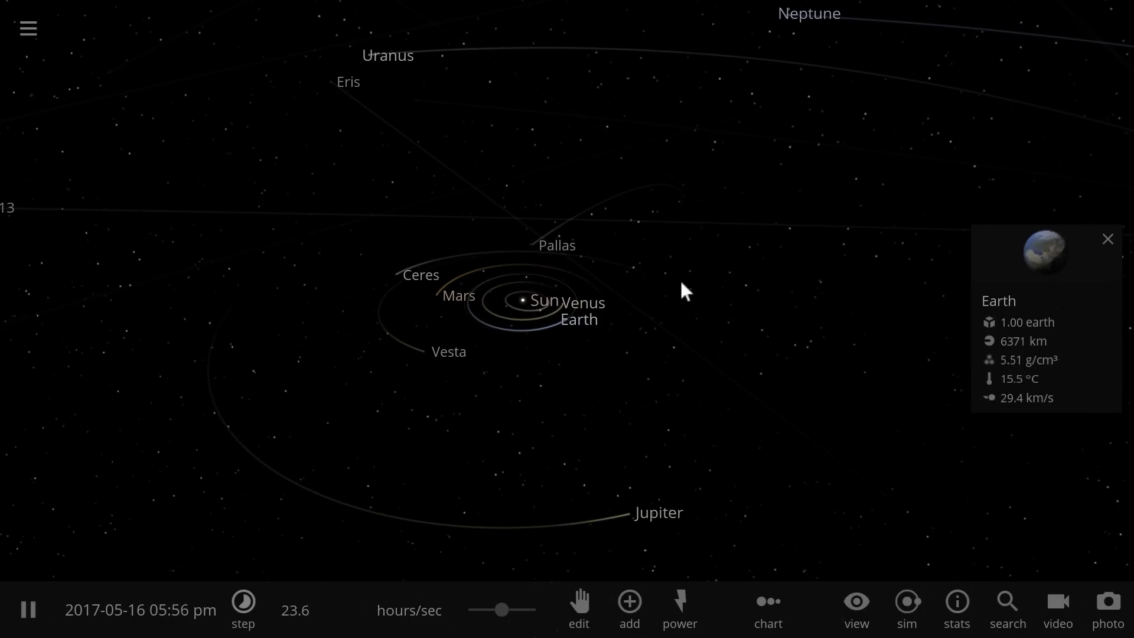
pyautogui.moveTo(680, 282); pyautogui.dragTo(646, 271)
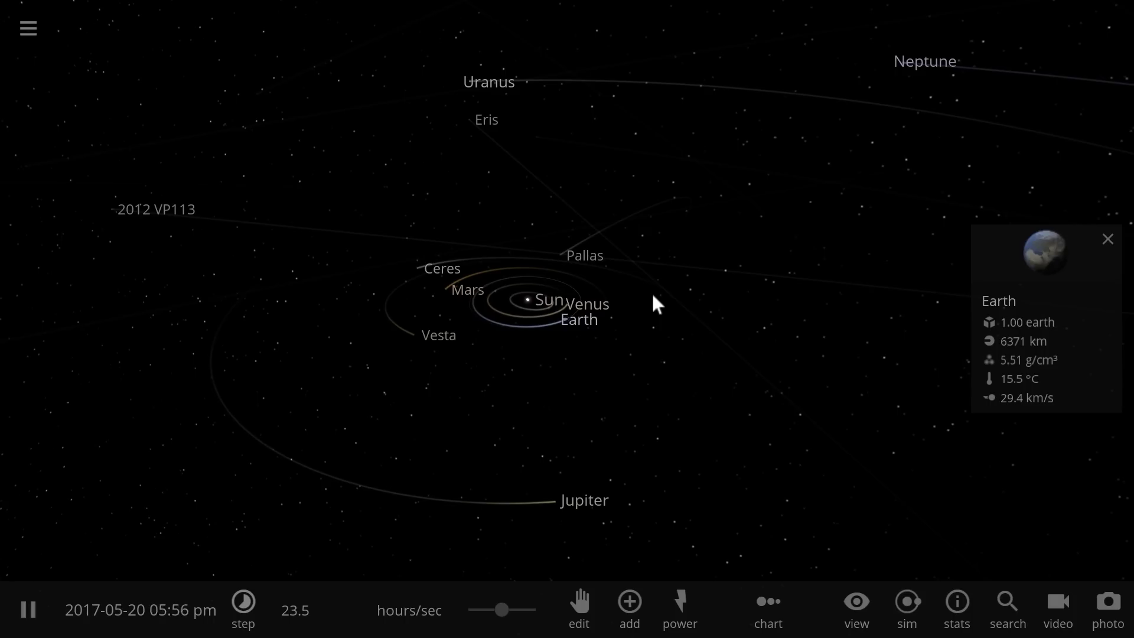
pyautogui.moveTo(666, 313); pyautogui.dragTo(656, 337)
pyautogui.scroll(2, 646, 333)
pyautogui.scroll(4, 654, 334)
pyautogui.moveTo(572, 326); pyautogui.dragTo(551, 353)
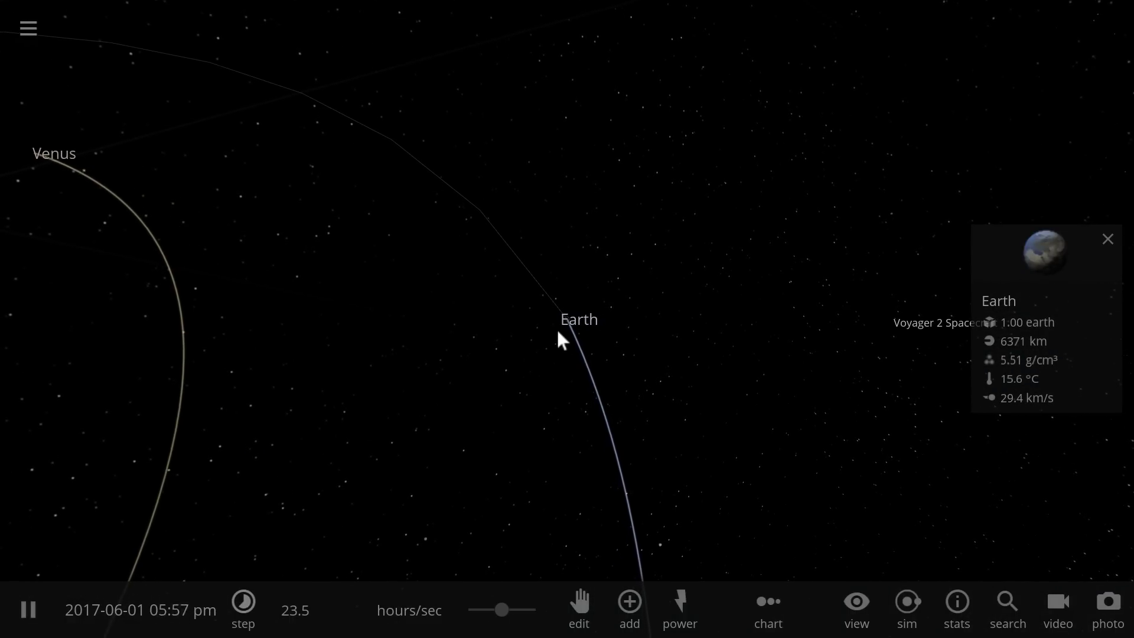
# Select the Voyager 2 spacecraft beyond Neptune, show its Distance to Host in light seconds, and close its properties.
pyautogui.scroll(-10, 568, 367)
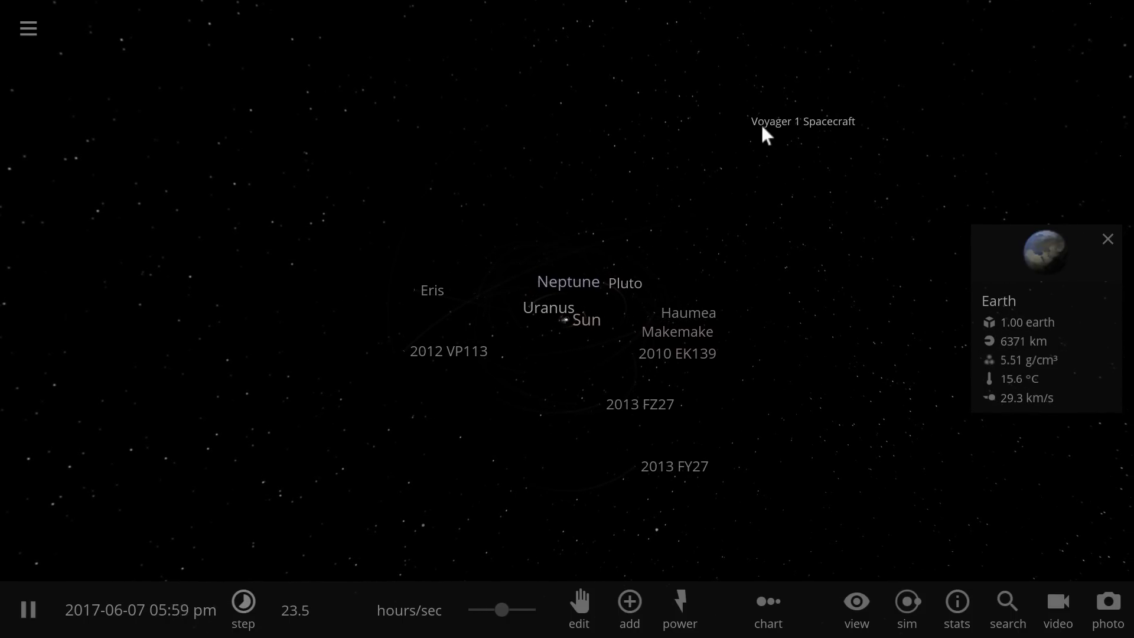
pyautogui.scroll(-2, 762, 126)
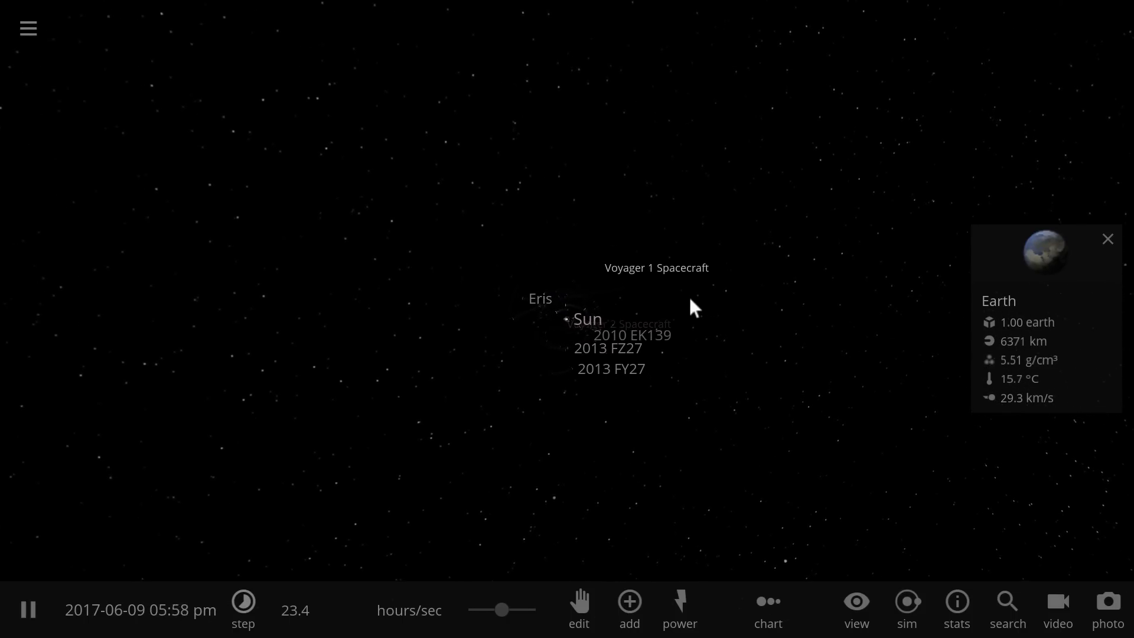
pyautogui.scroll(5, 689, 296)
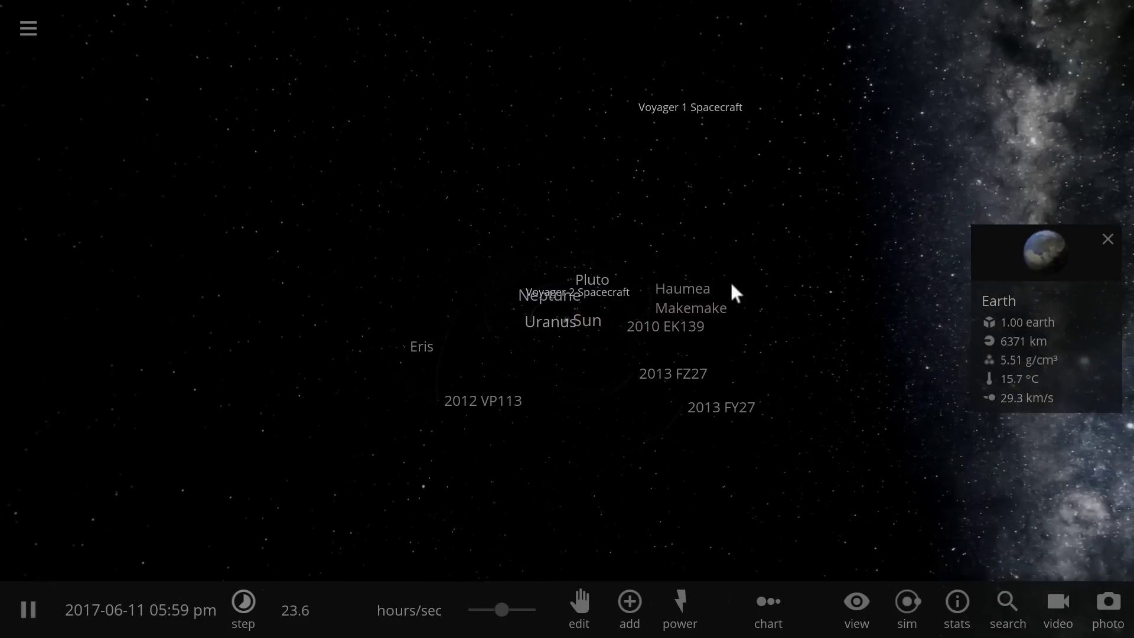
pyautogui.moveTo(730, 281); pyautogui.dragTo(434, 285)
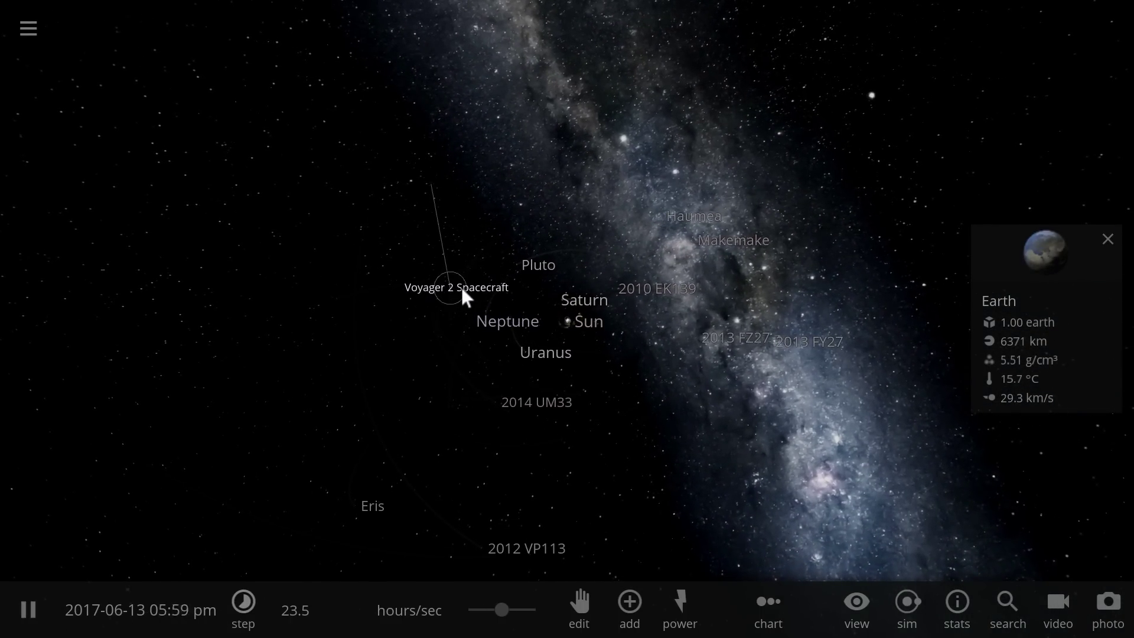
pyautogui.click(463, 293)
pyautogui.click(1028, 261)
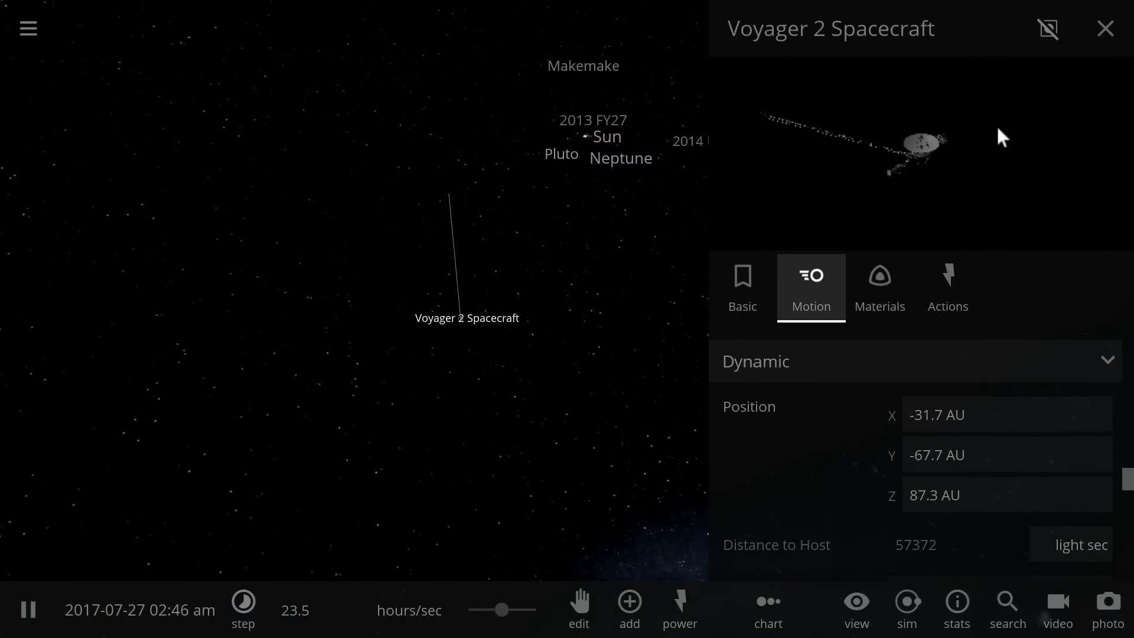
pyautogui.click(1117, 37)
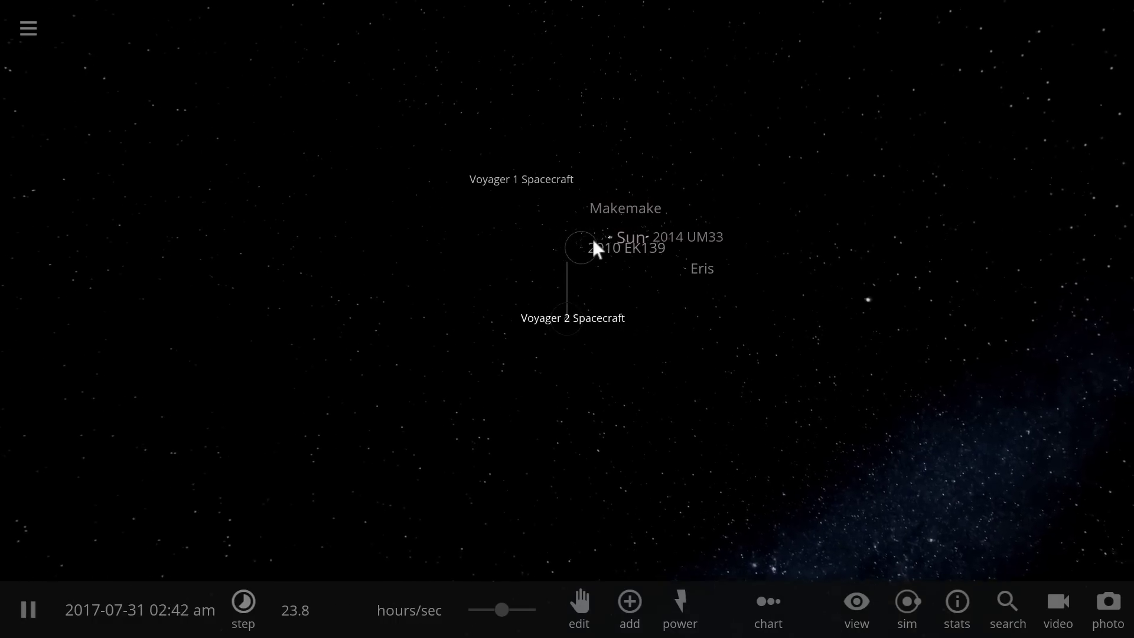
# Return to the inner solar system and focus on the Sun.
pyautogui.click(617, 244)
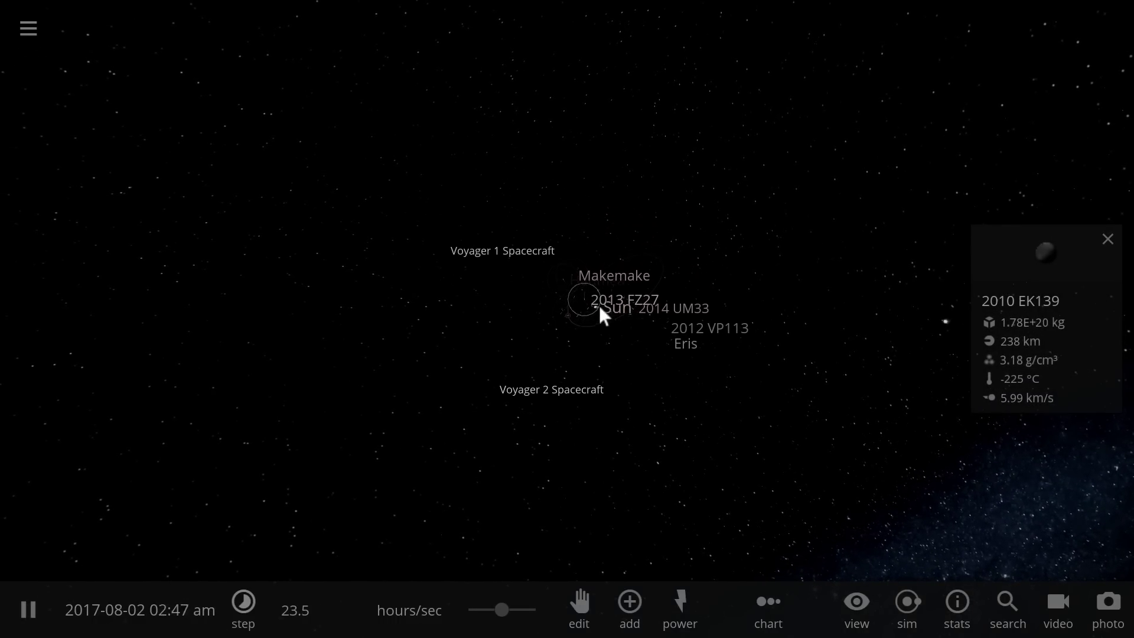
pyautogui.click(607, 322)
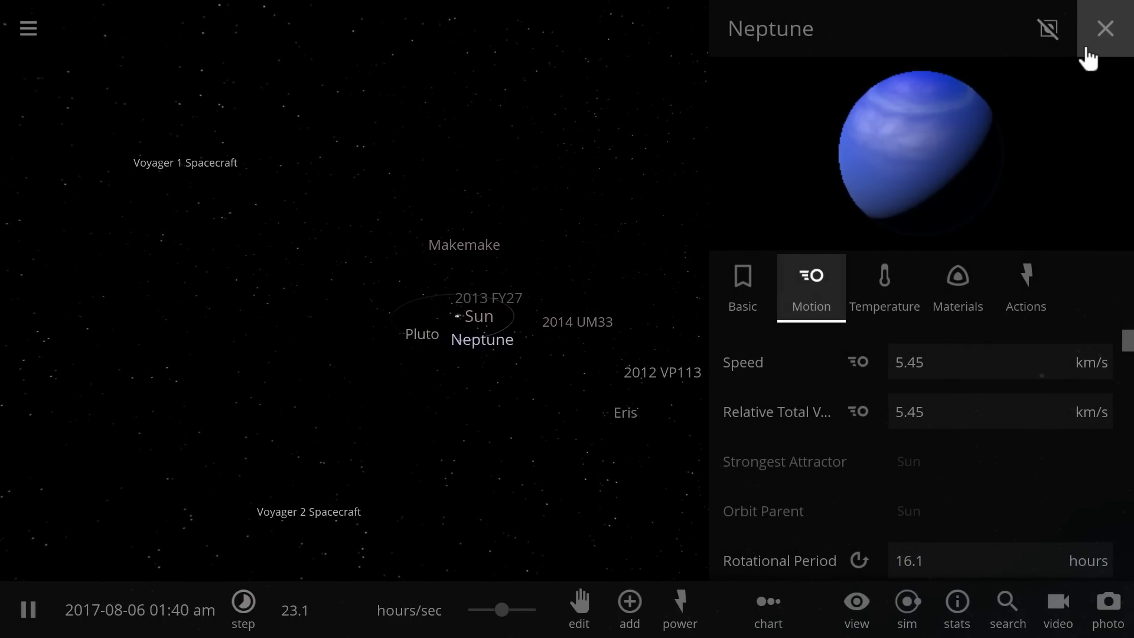
pyautogui.click(1105, 29)
pyautogui.scroll(6, 550, 364)
pyautogui.scroll(3, 526, 345)
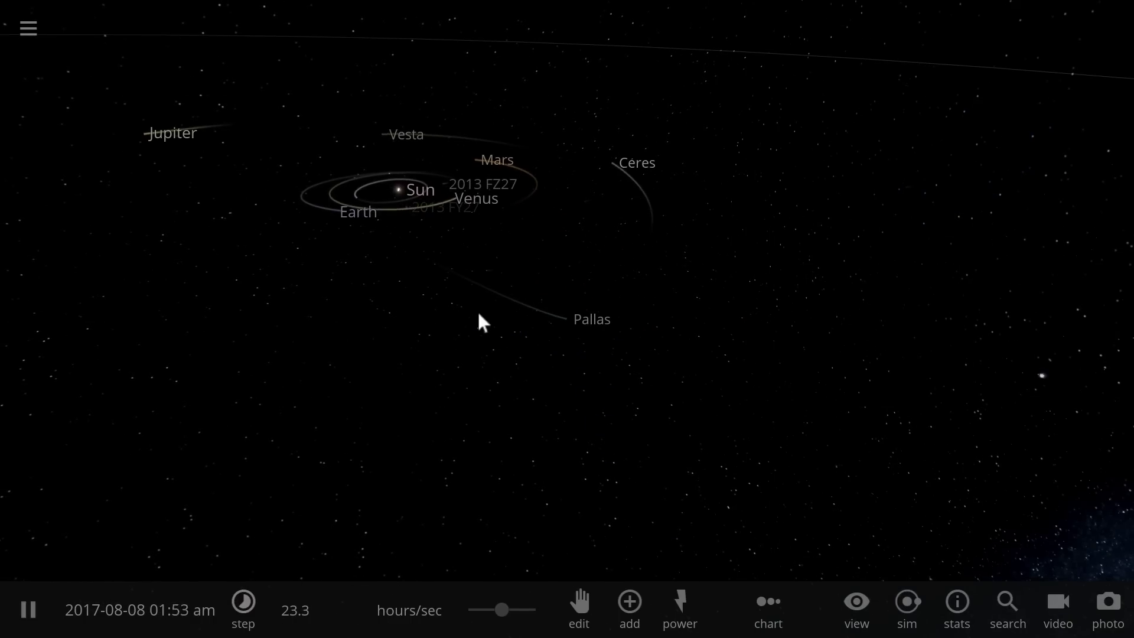
pyautogui.click(400, 198)
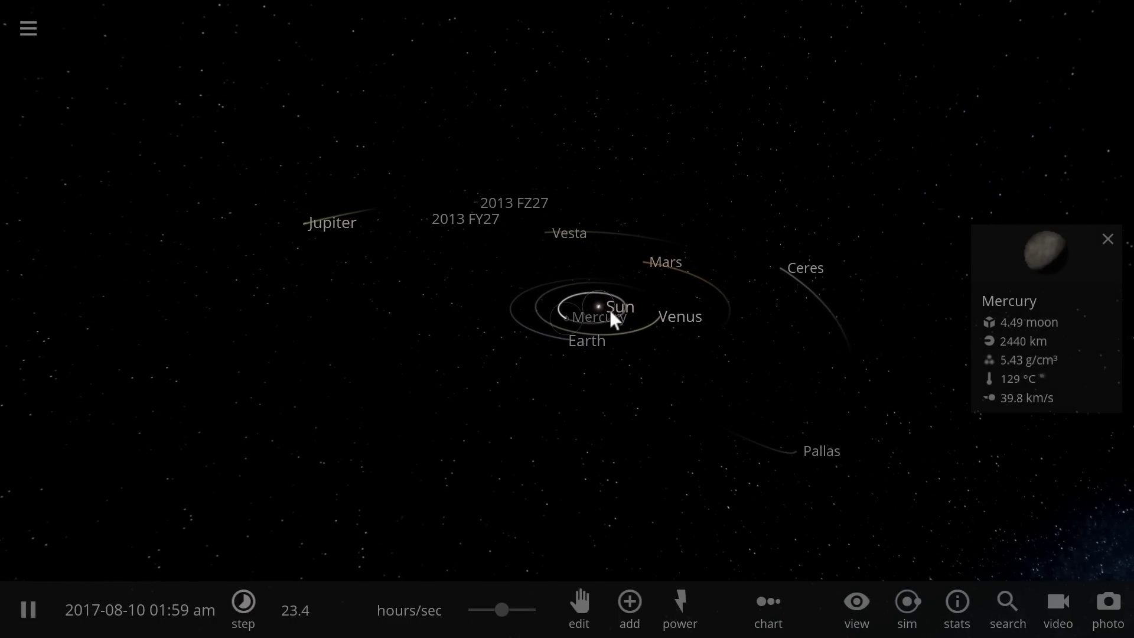
pyautogui.click(599, 313)
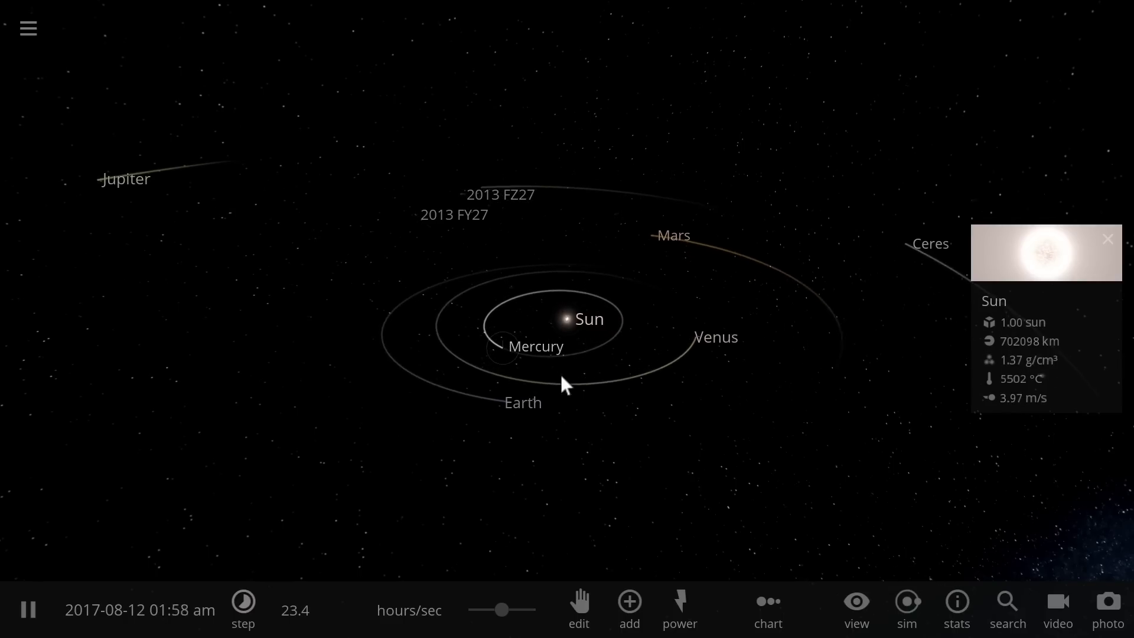
# Set up the Pulse power as a sphere of 5000 particles and slow the simulation to about 1 sec/sec.
pyautogui.click(679, 607)
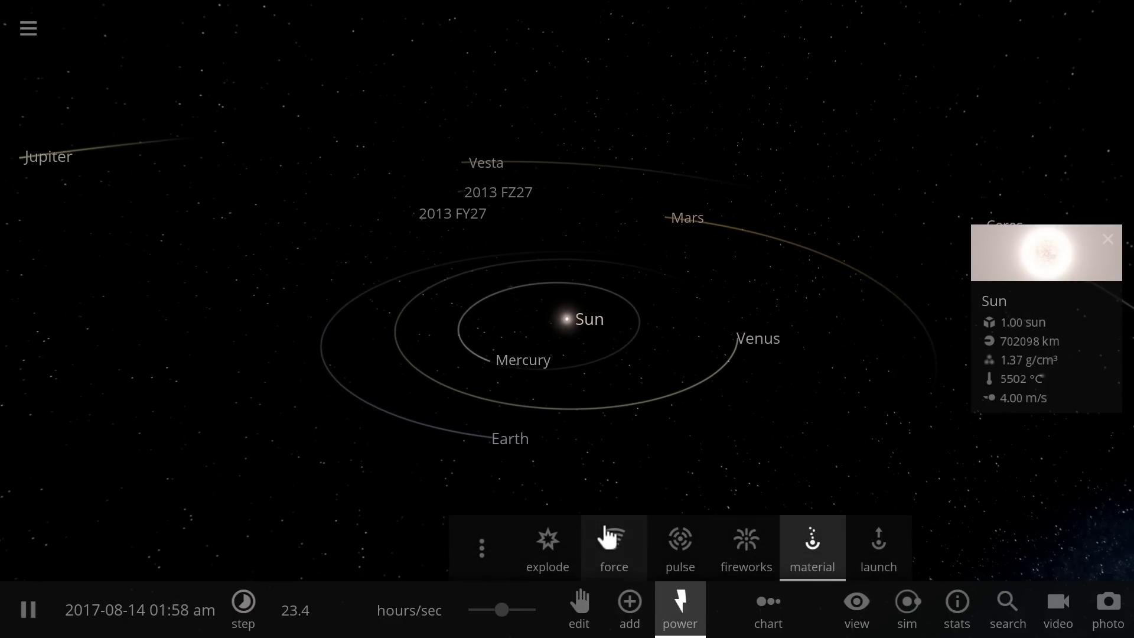
pyautogui.click(677, 539)
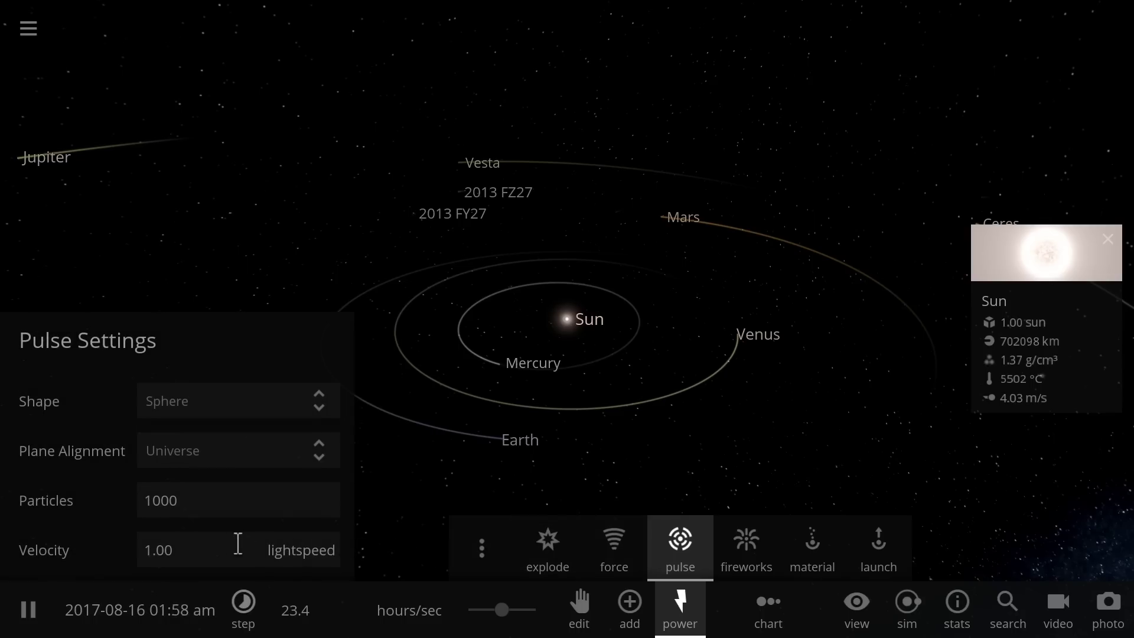
pyautogui.click(220, 407)
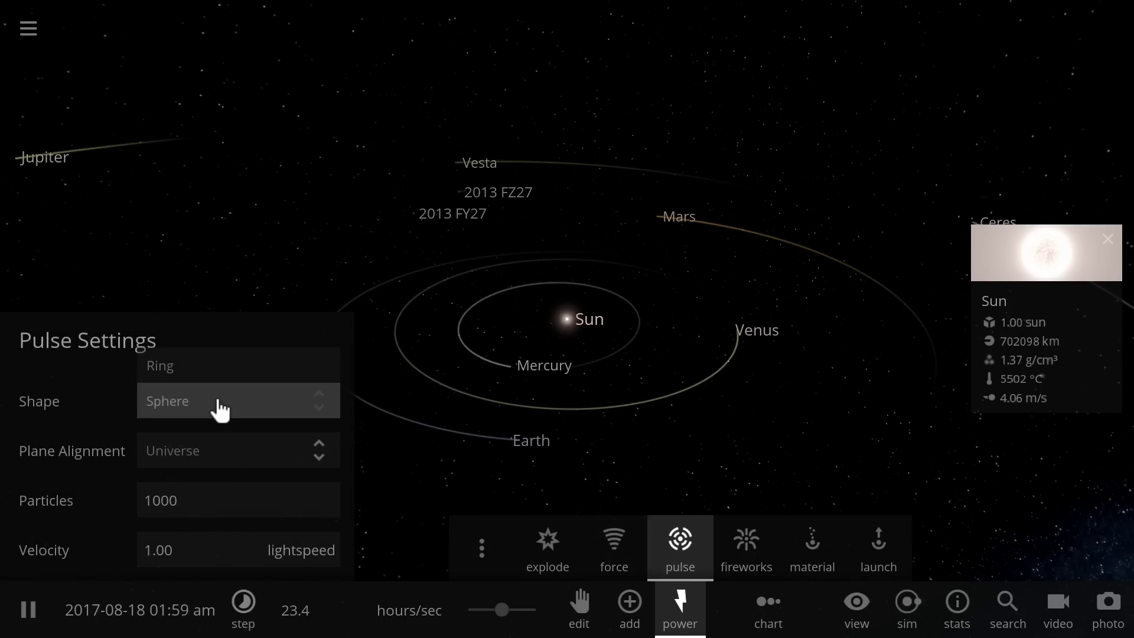
pyautogui.click(228, 502)
pyautogui.click(214, 501)
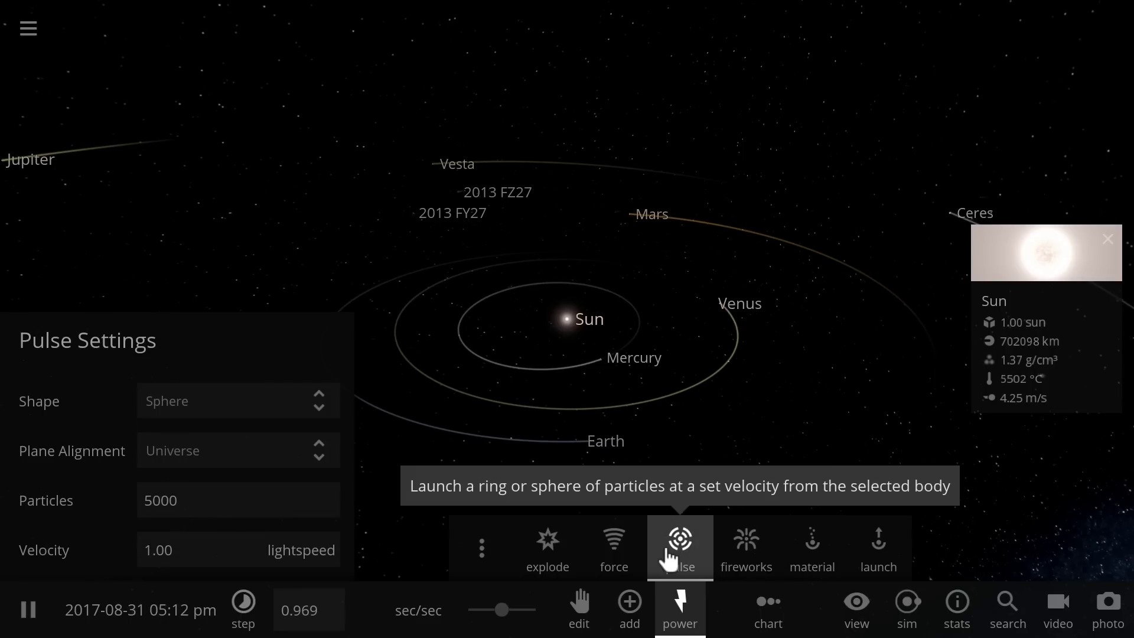
# Launch repeated lightspeed particle pulses from the Sun and view the expanding spheres from several angles.
pyautogui.scroll(3, 657, 390)
pyautogui.scroll(2, 615, 366)
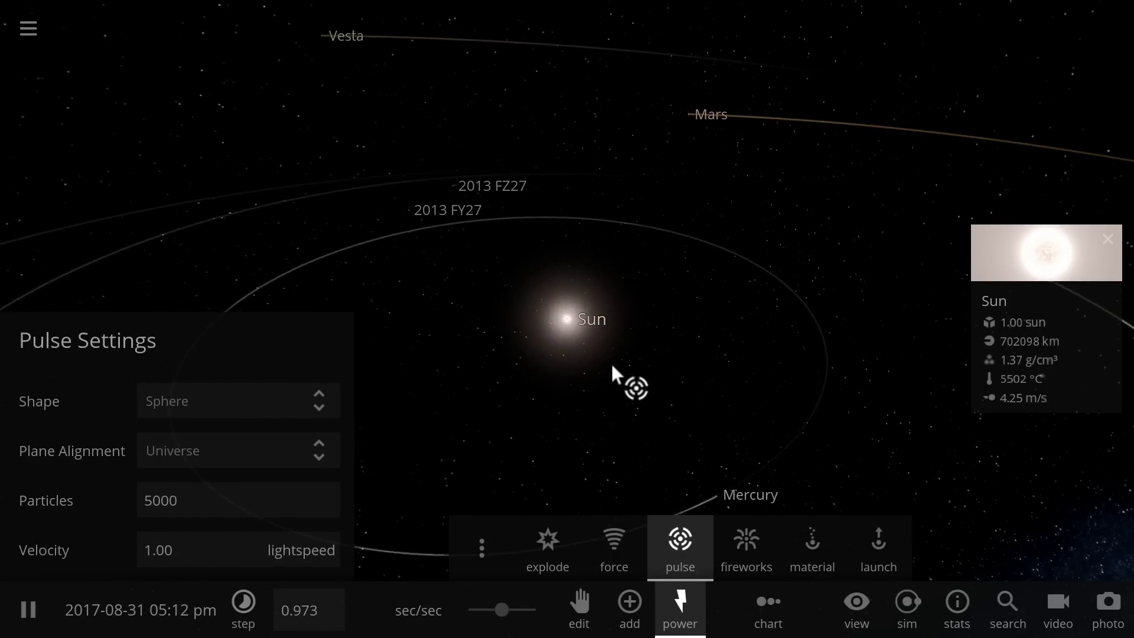
pyautogui.scroll(1, 568, 322)
pyautogui.click(568, 322)
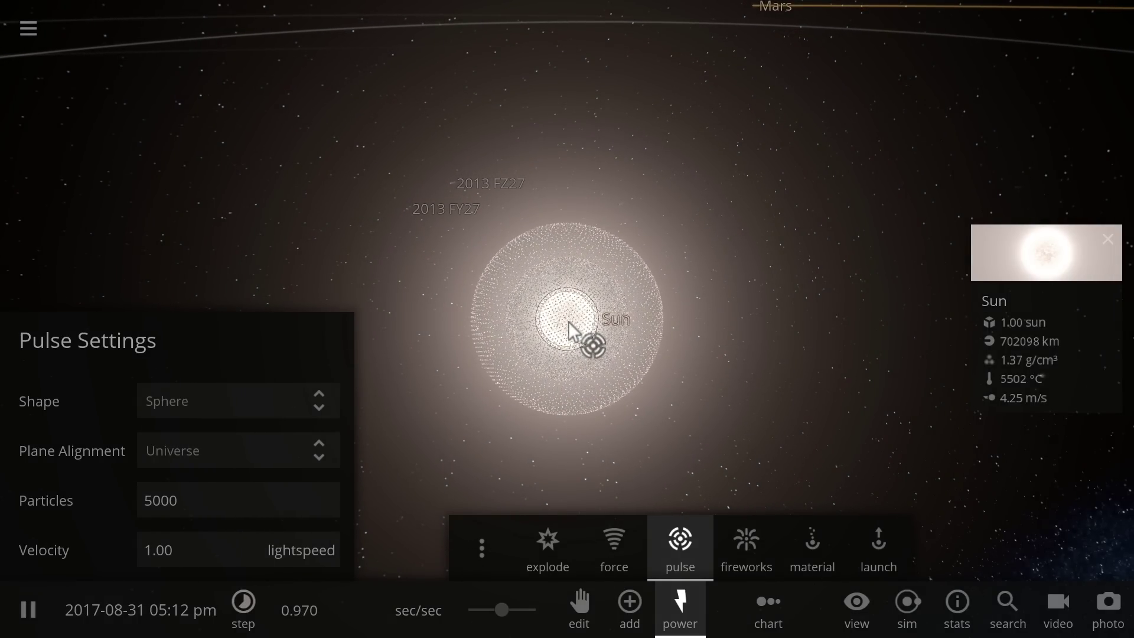
pyautogui.click(568, 321)
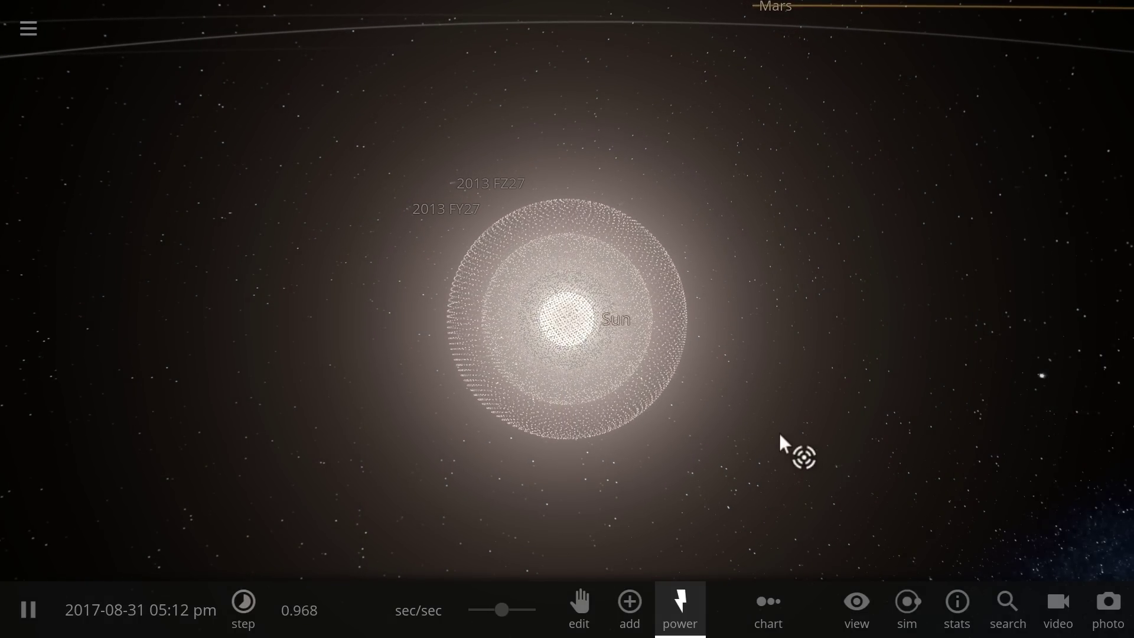
pyautogui.moveTo(779, 433); pyautogui.dragTo(731, 421)
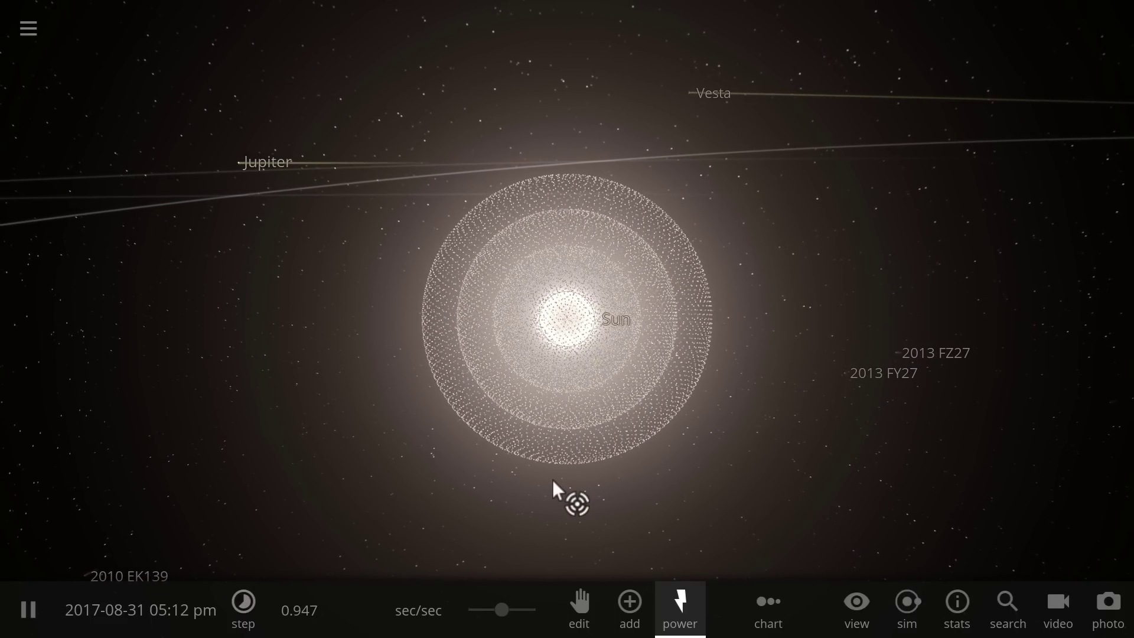
pyautogui.moveTo(496, 505); pyautogui.dragTo(382, 511, button='right')
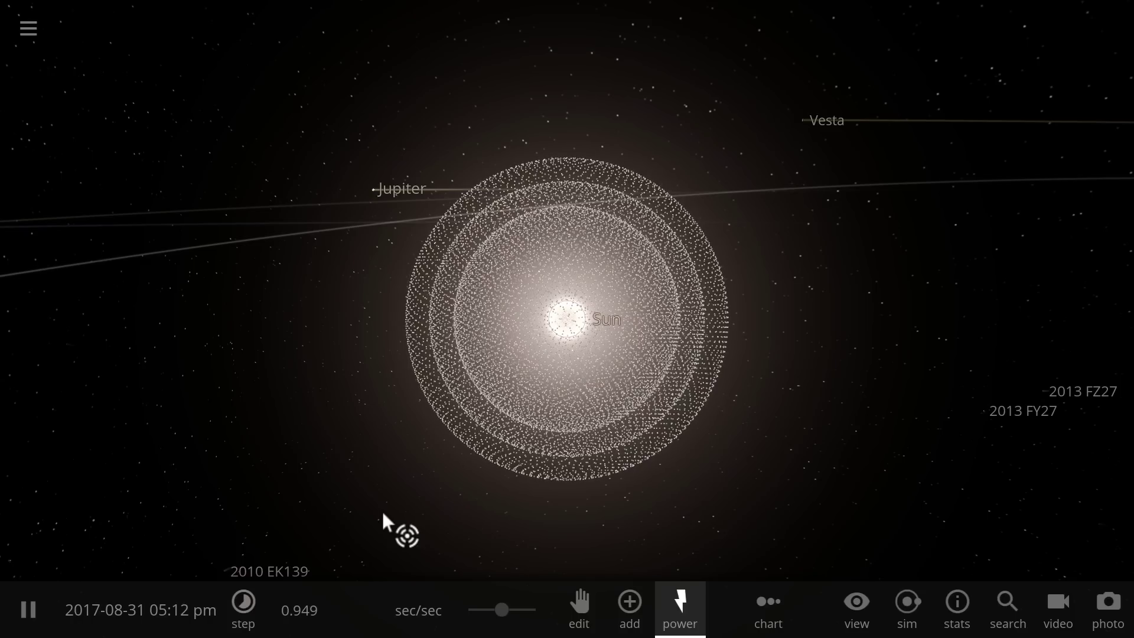
pyautogui.moveTo(378, 508); pyautogui.dragTo(451, 521, button='right')
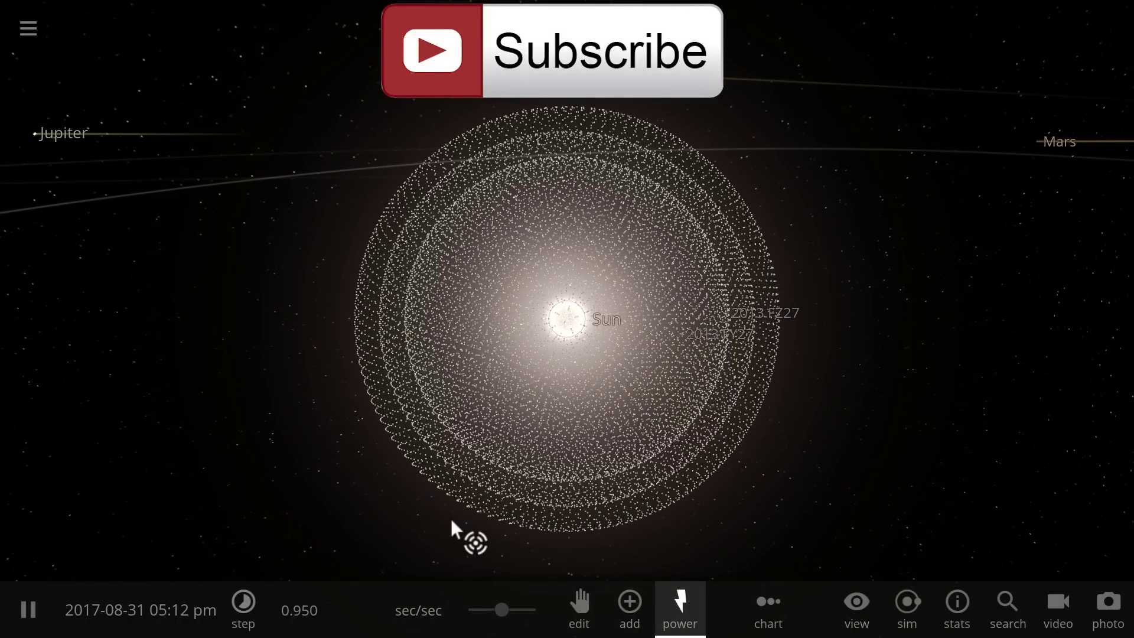
pyautogui.moveTo(483, 469); pyautogui.dragTo(502, 462)
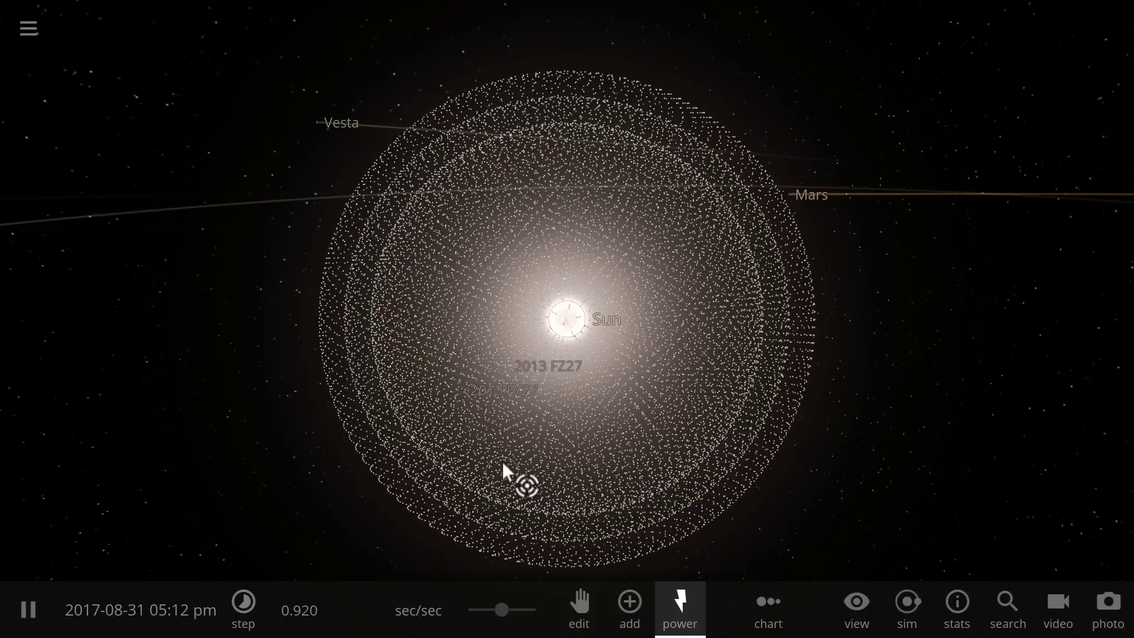
# Explode the Sun with the Explode power using automatic energy, and close the power tools.
pyautogui.click(625, 616)
pyautogui.click(677, 611)
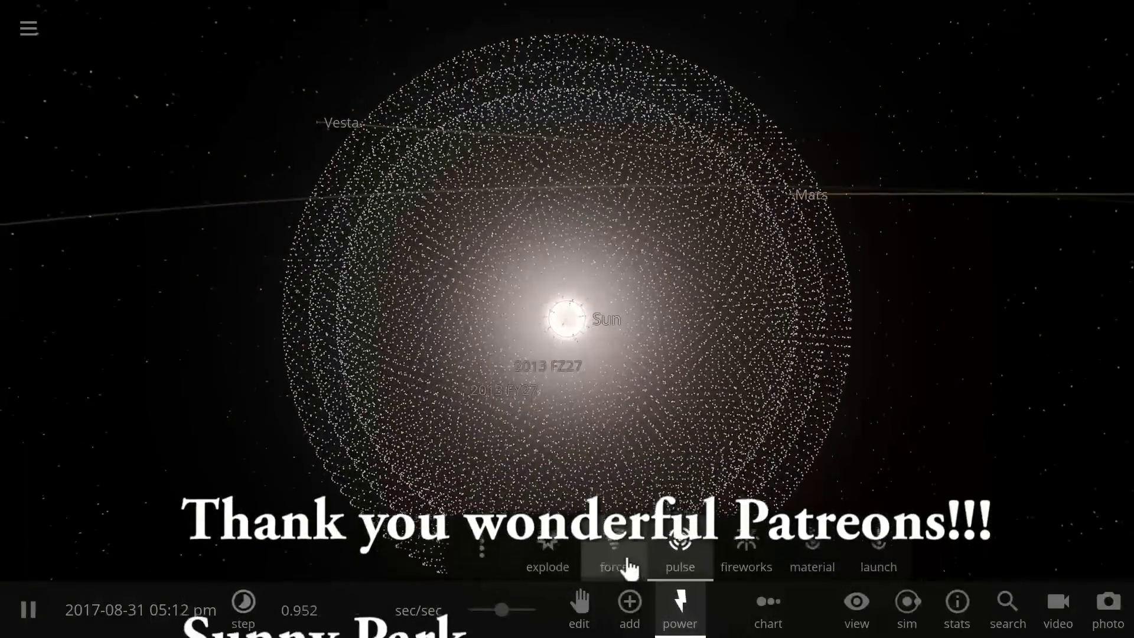
pyautogui.click(560, 558)
pyautogui.click(568, 322)
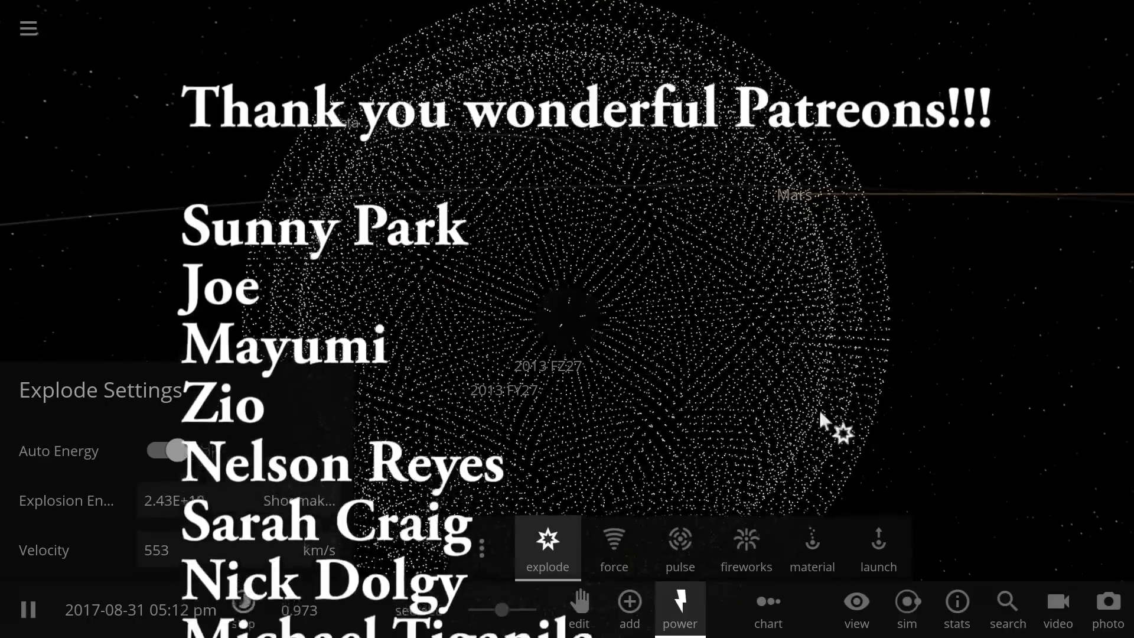
pyautogui.click(681, 614)
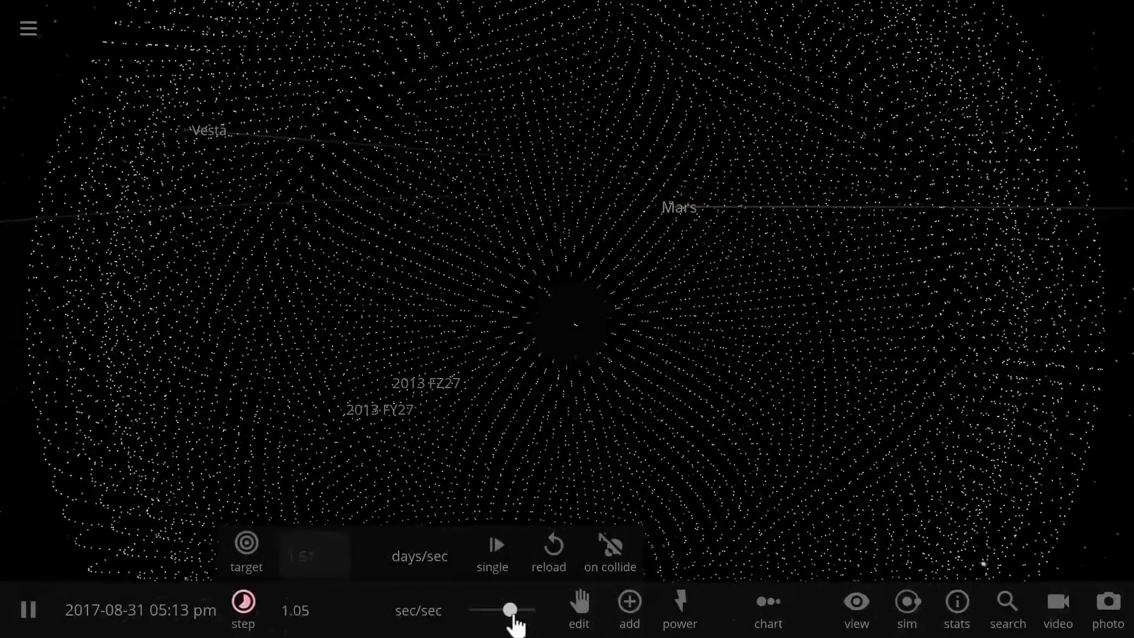
# Speed up the simulation beyond 10 sec/sec and view the particle spheres and debris spreading from the exploded Sun.
pyautogui.moveTo(515, 617); pyautogui.dragTo(509, 620)
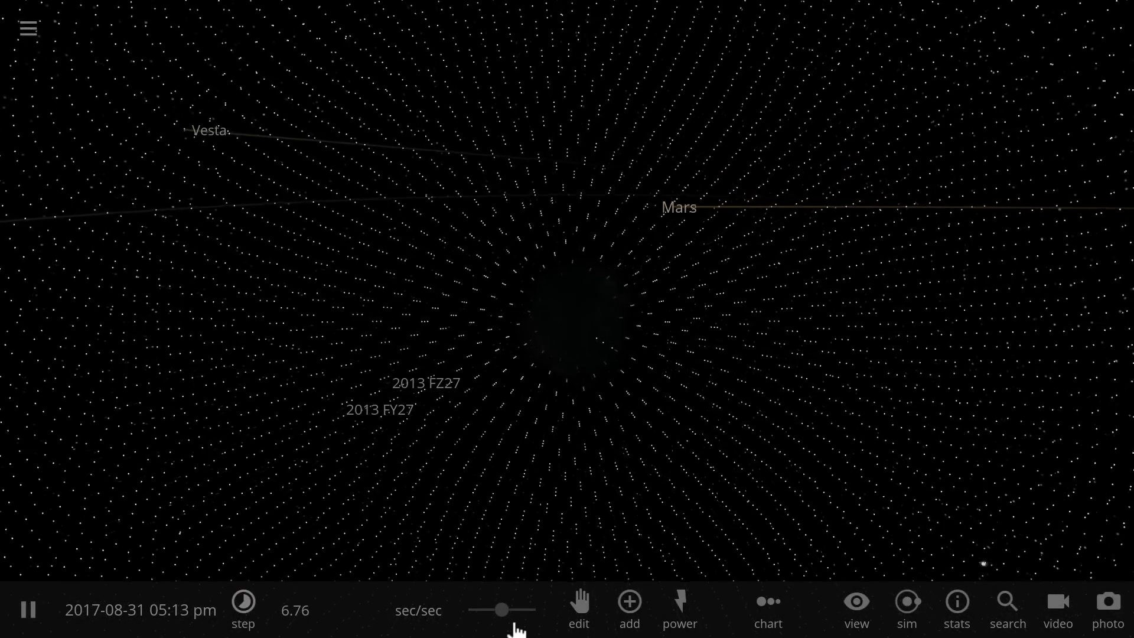
pyautogui.moveTo(613, 478); pyautogui.dragTo(519, 463, button='right')
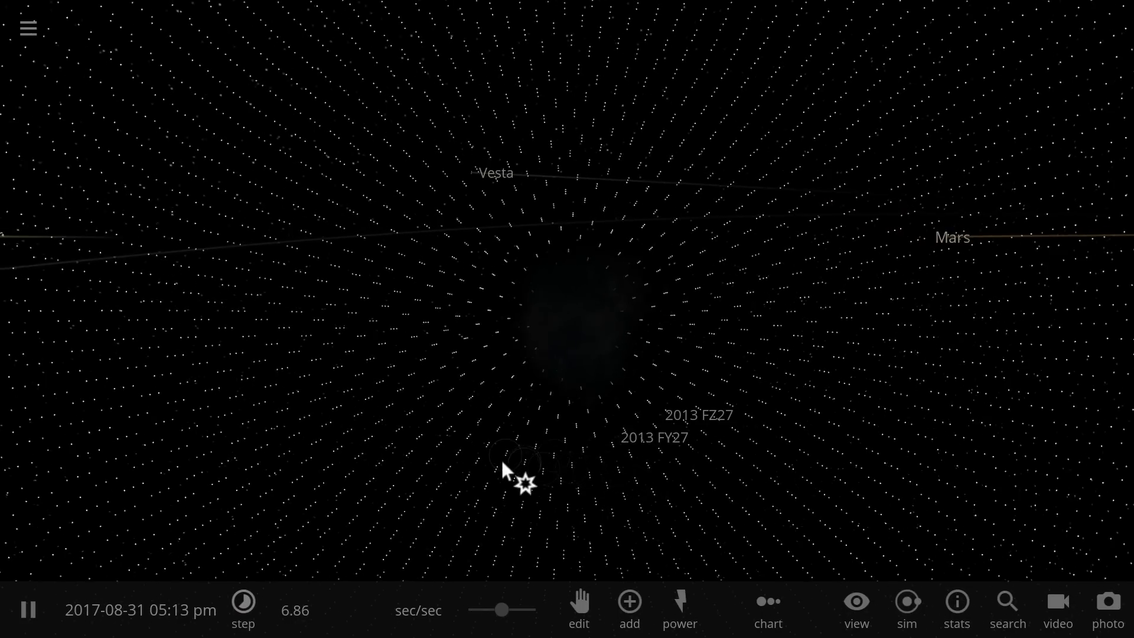
pyautogui.moveTo(505, 609); pyautogui.dragTo(524, 614)
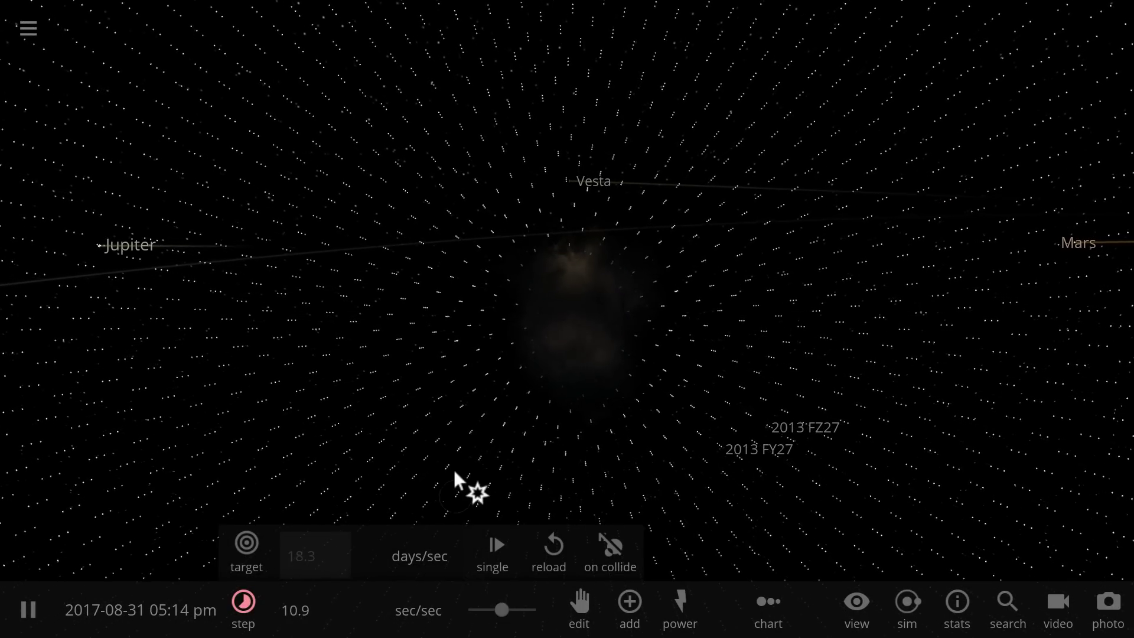